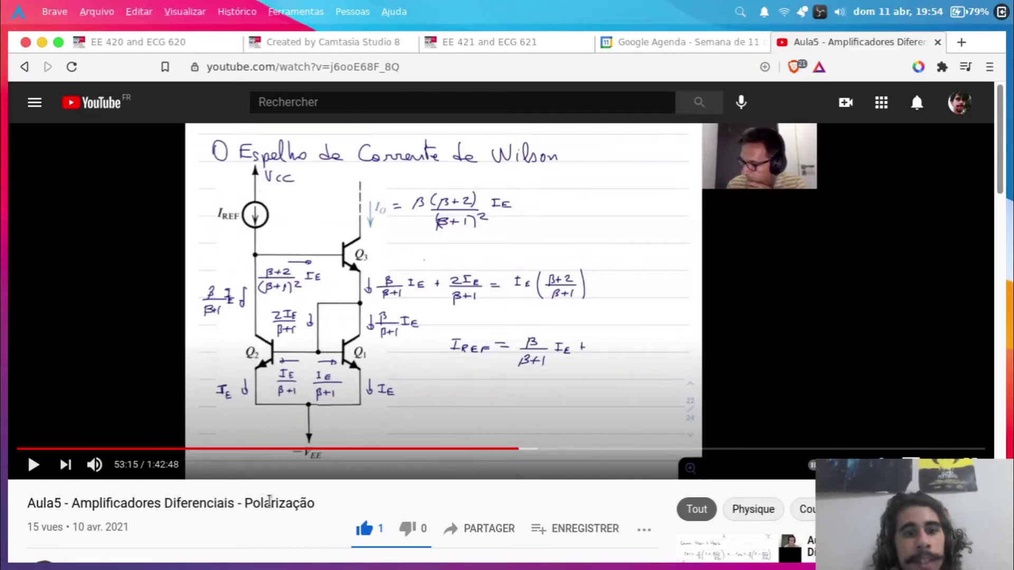
- Switch from the browser to LTspice and run the transient simulation of the 11_04_1.asc differential amplifier
triple_click(269, 501)
left_click(269, 501)
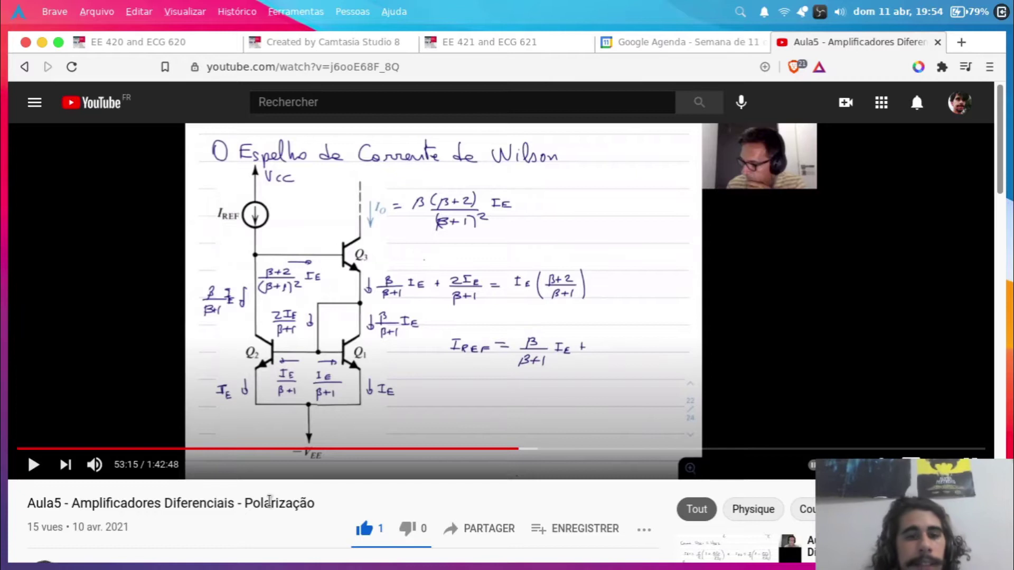
key("super+2")
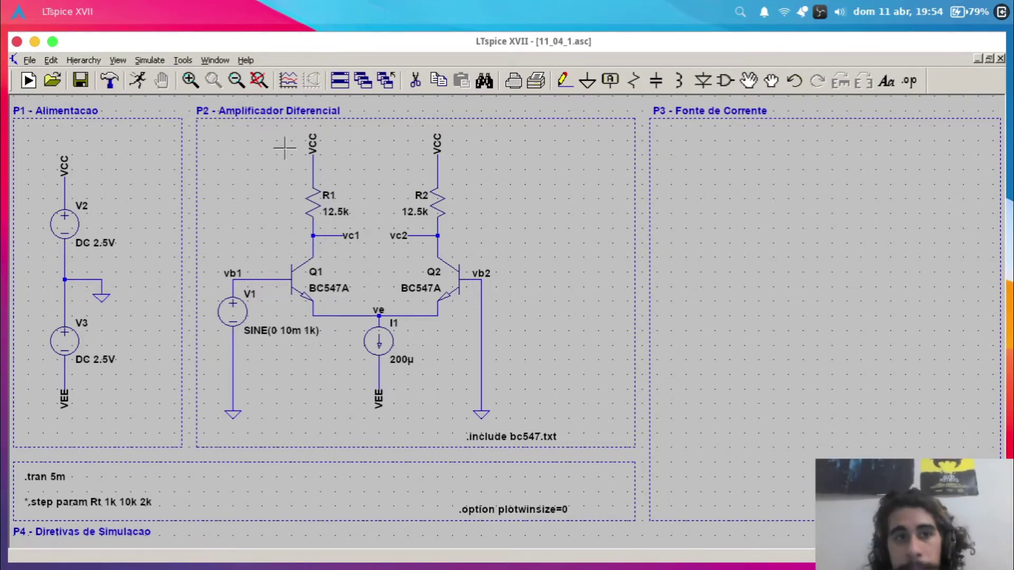
left_click(143, 88)
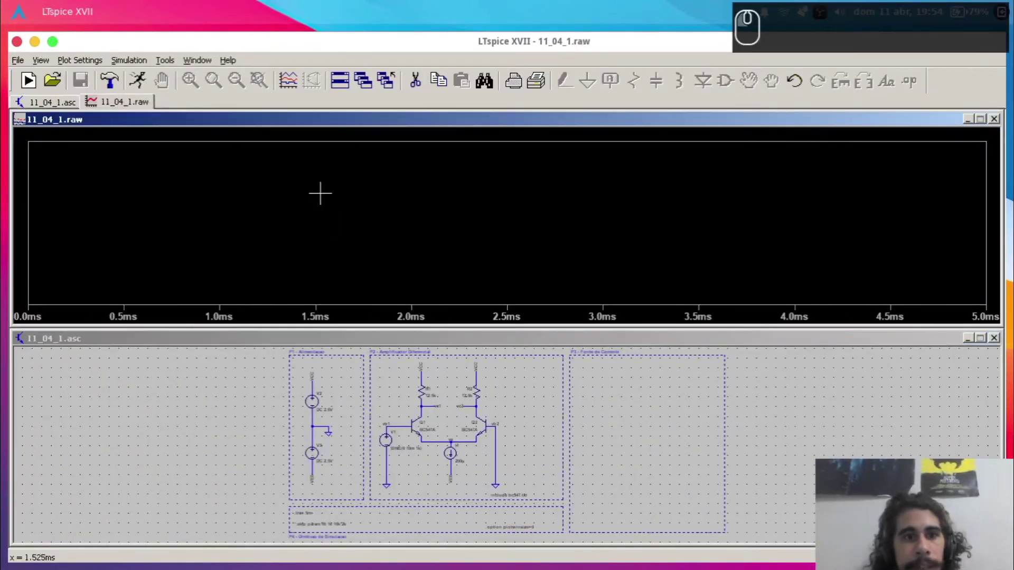
- Add the differential output trace V(vc2)-V(vc1) to the waveform plot
key("ctrl+a")
left_click(362, 252)
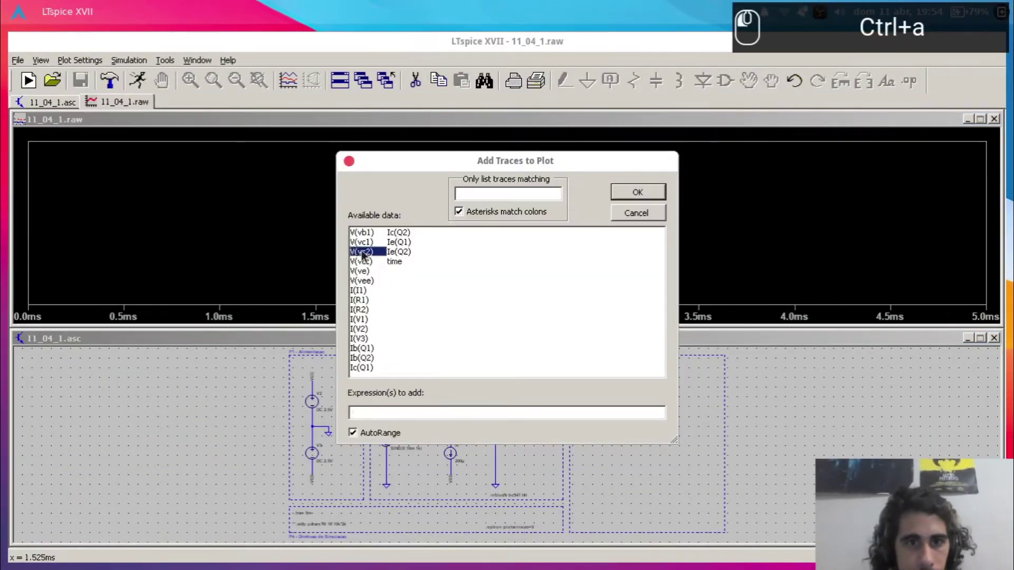
left_click(424, 411)
type("-")
left_click(360, 242)
key("Return")
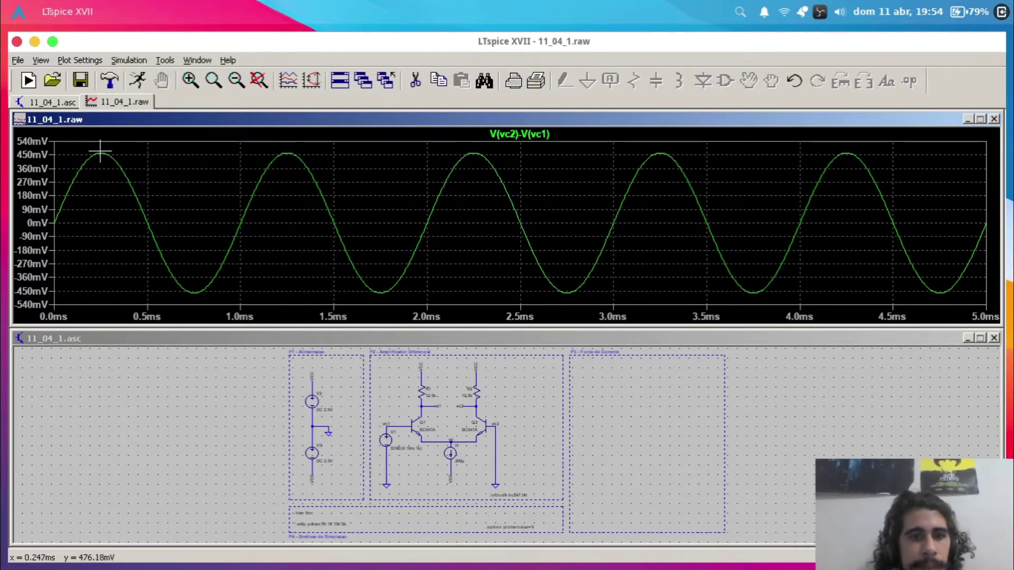
- Examine the V1 sine source and the transistor pair in the schematic alongside the plotted output
left_click(416, 449)
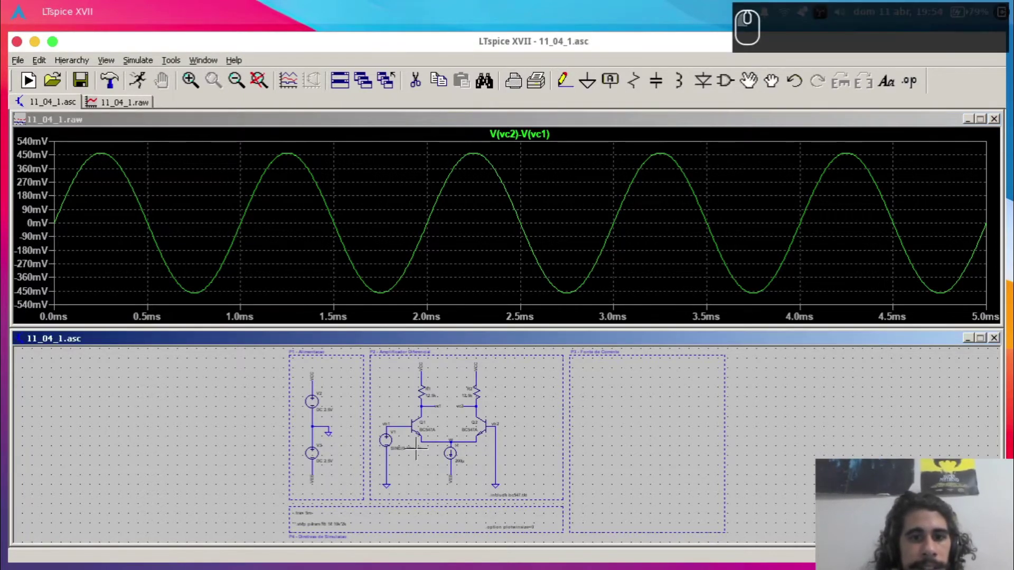
scroll(416, 448, "up", 5)
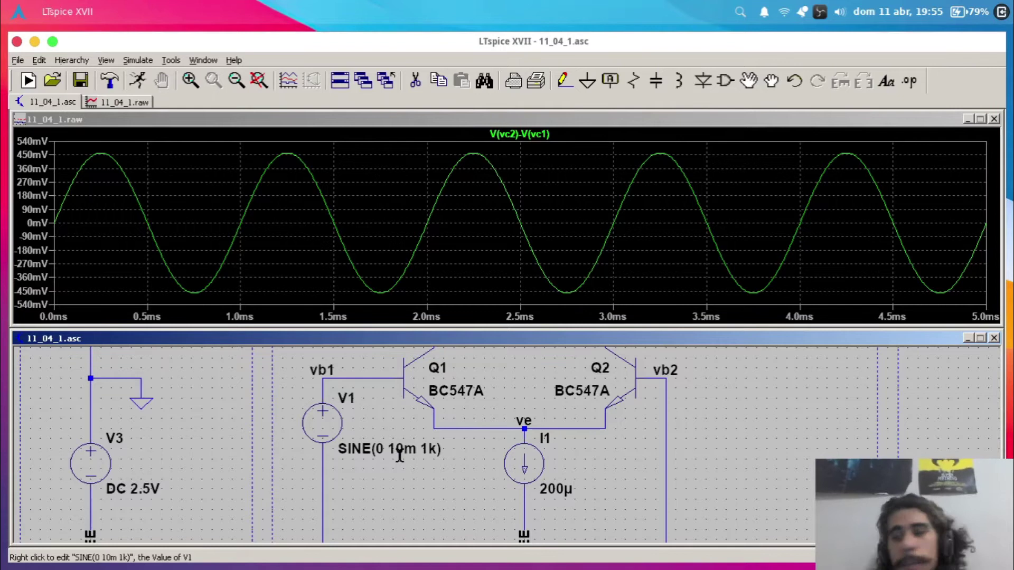
left_click(422, 495)
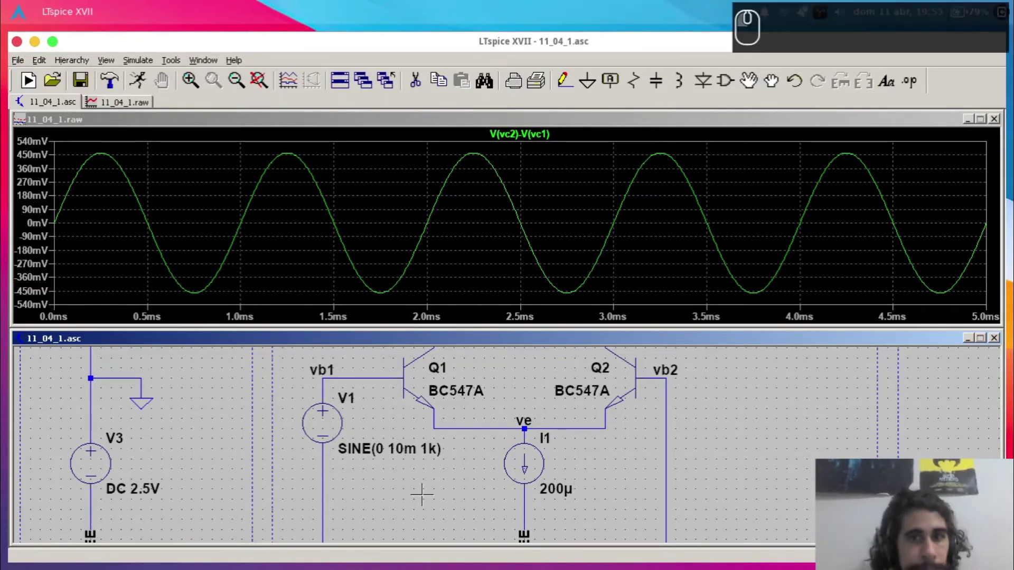
scroll(422, 495, "down", 3)
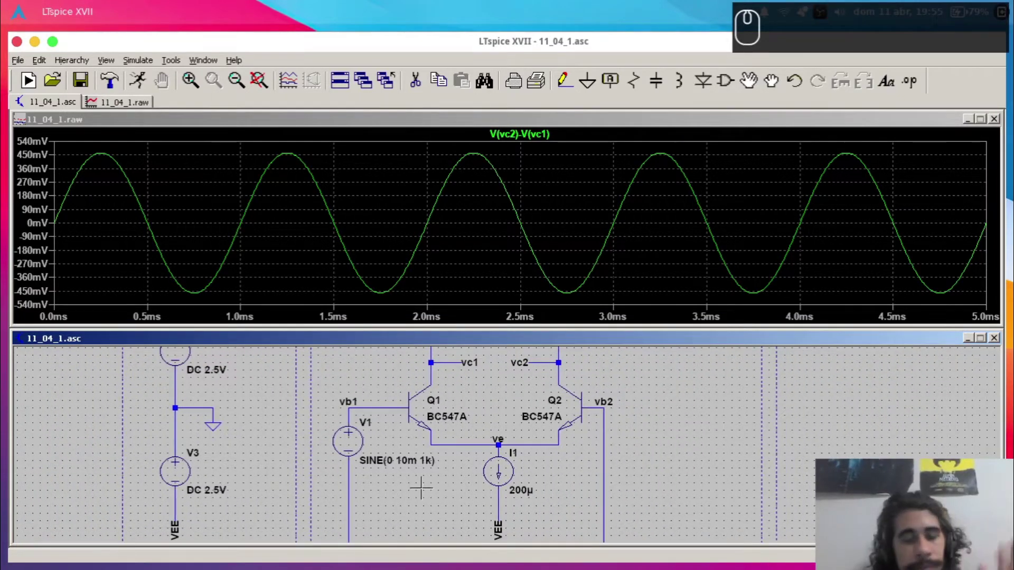
scroll(421, 480, "up", 1)
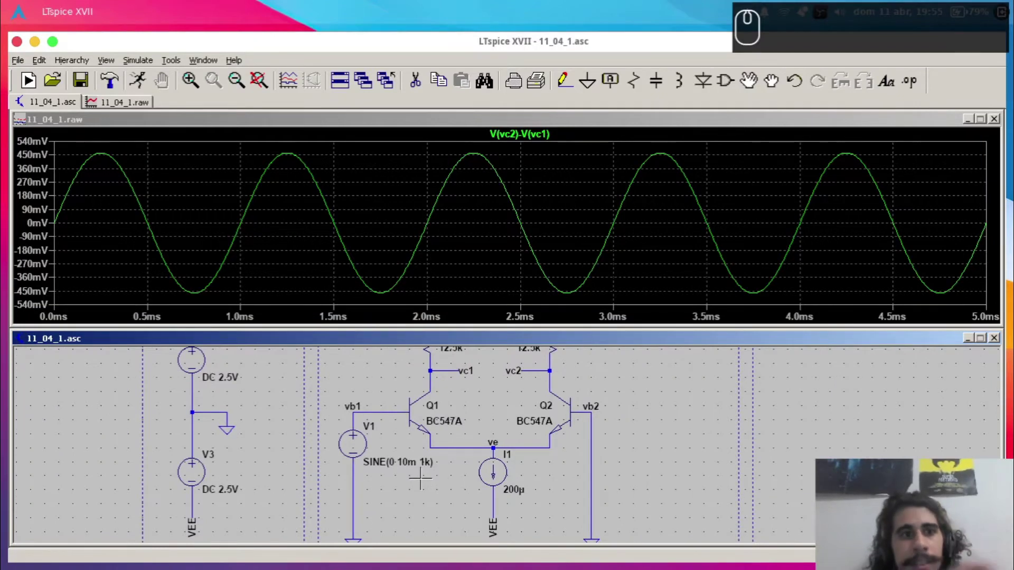
scroll(421, 478, "up", 3)
scroll(421, 478, "up", 2)
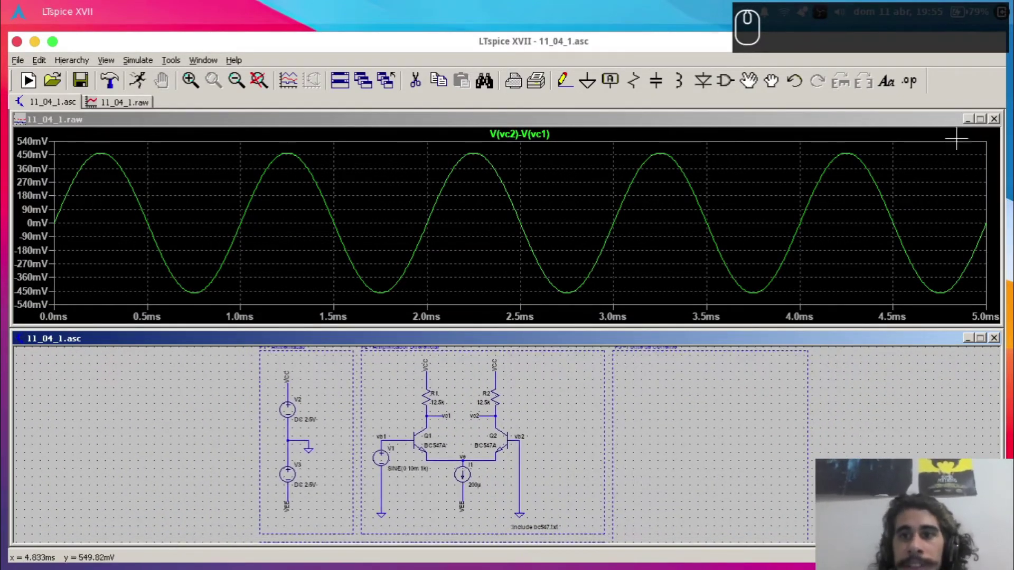
- Close the waveform plot, return to the full schematic and save it
left_click(994, 119)
left_click(837, 318)
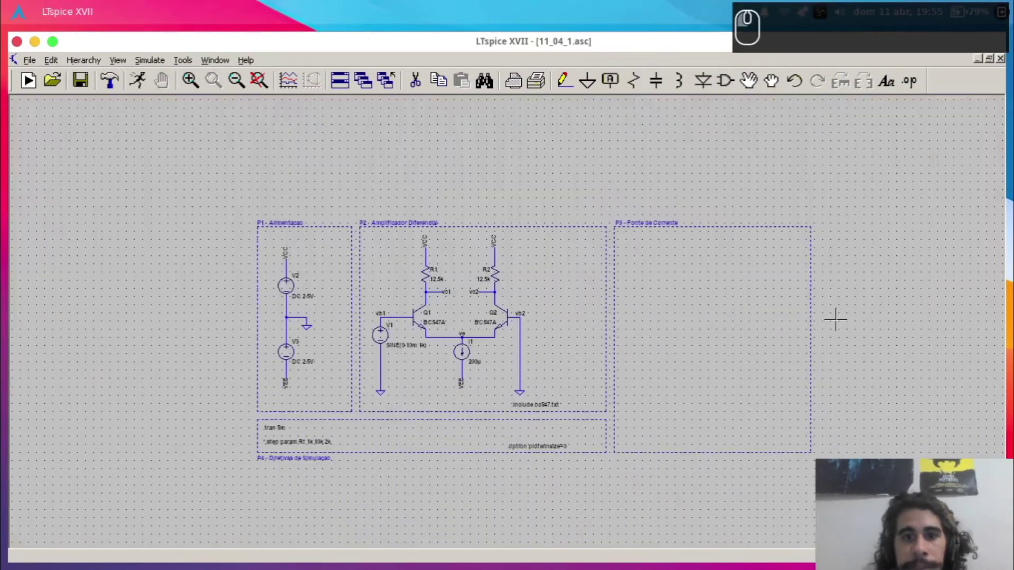
scroll(520, 325, "down", 3)
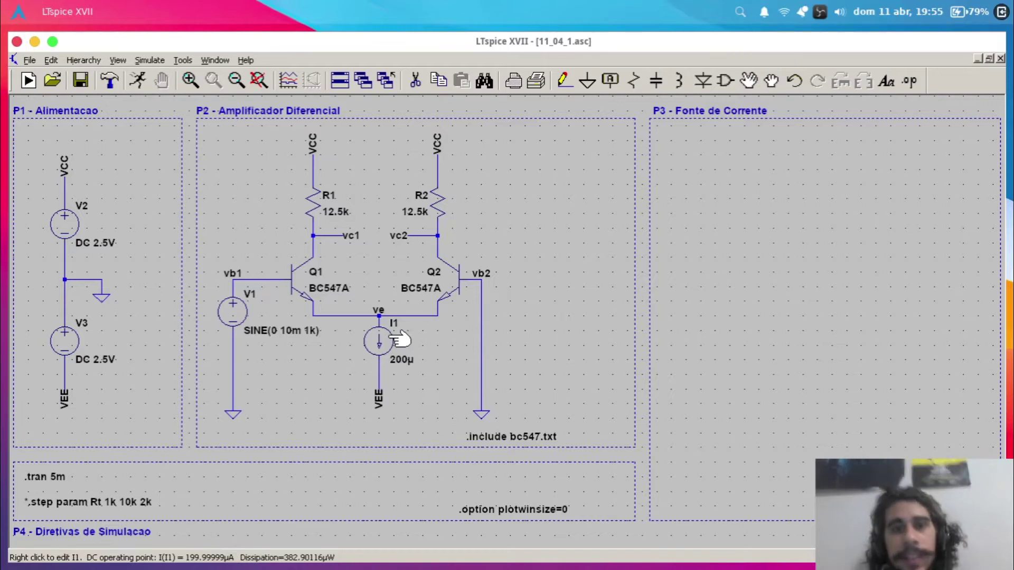
left_click(723, 215)
key("ctrl+s")
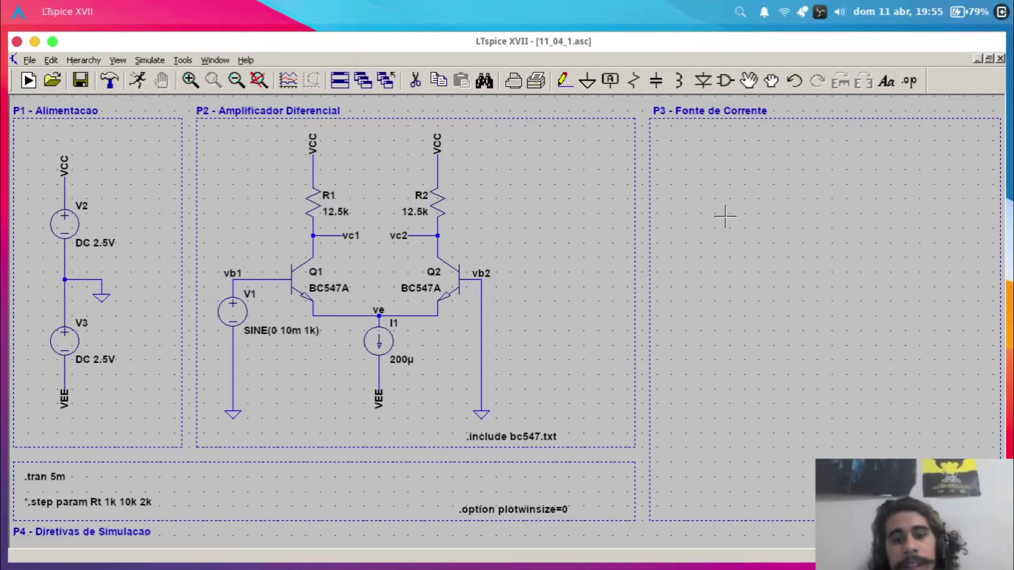
- Copy transistor Q1 into the P3 - Fonte de Corrente area and mirror the copy so its base faces right
key("F6")
left_click(296, 280)
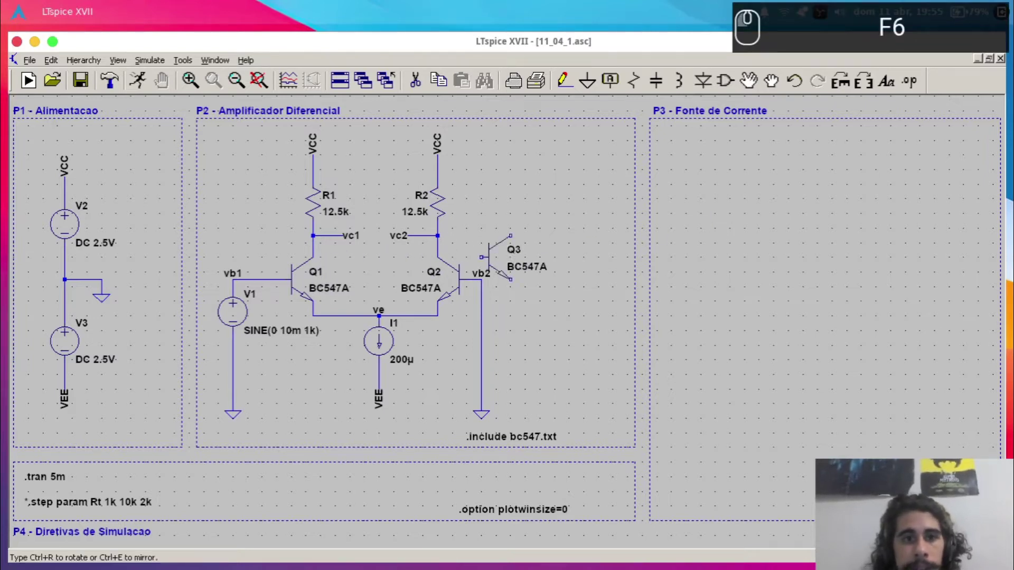
left_click(716, 280)
key("Escape")
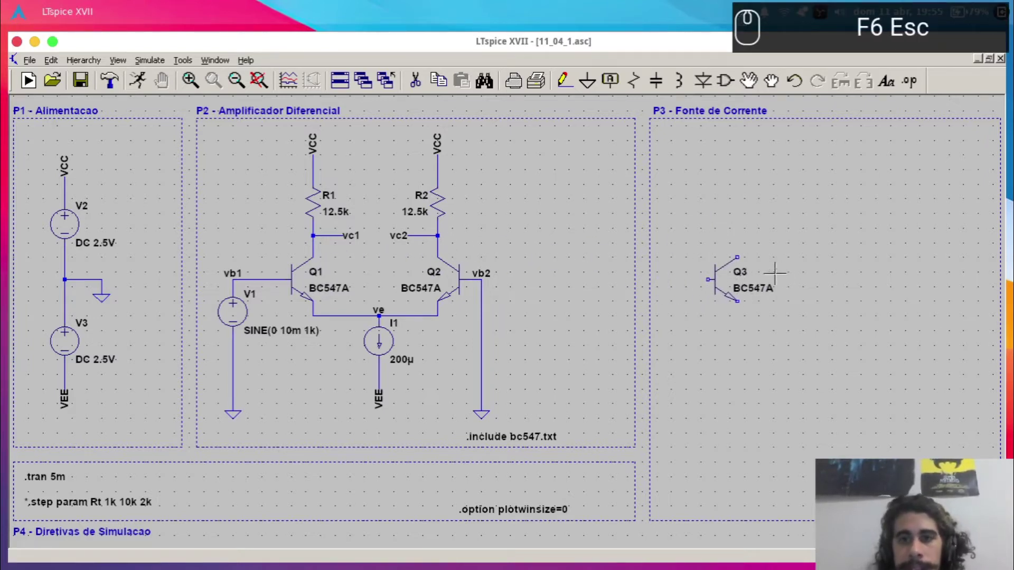
key("F8")
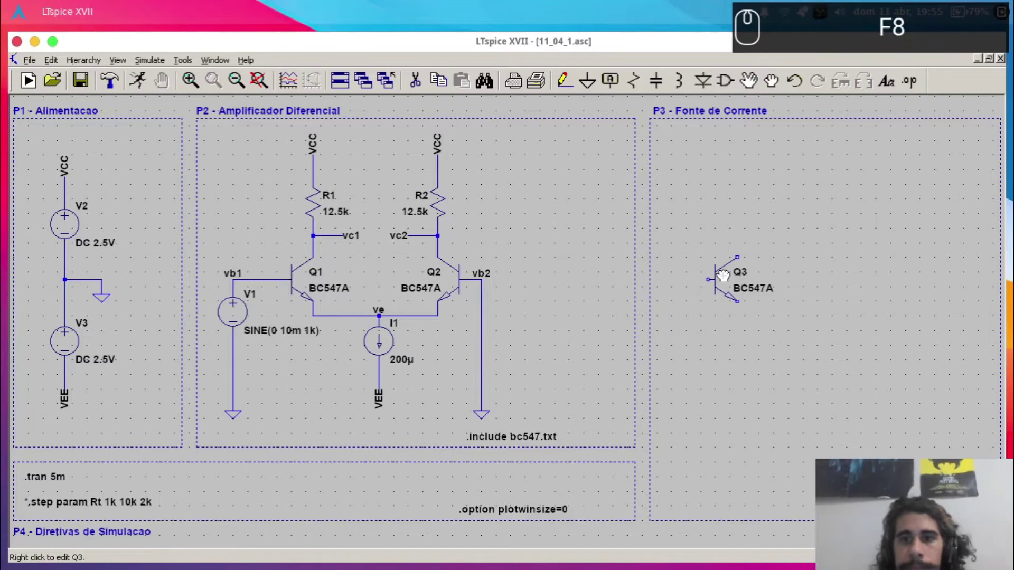
left_click(719, 277)
key("ctrl+e")
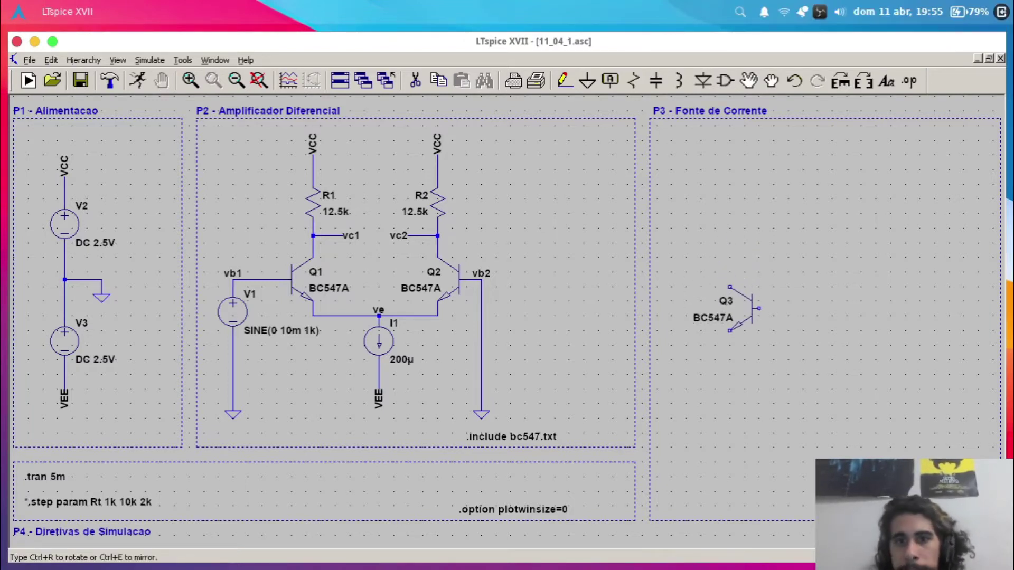
left_click(763, 312)
key("Escape")
- Copy the mirrored BC547A transistor and place the copy to its right, flipped so the two bases face each other
key("F6")
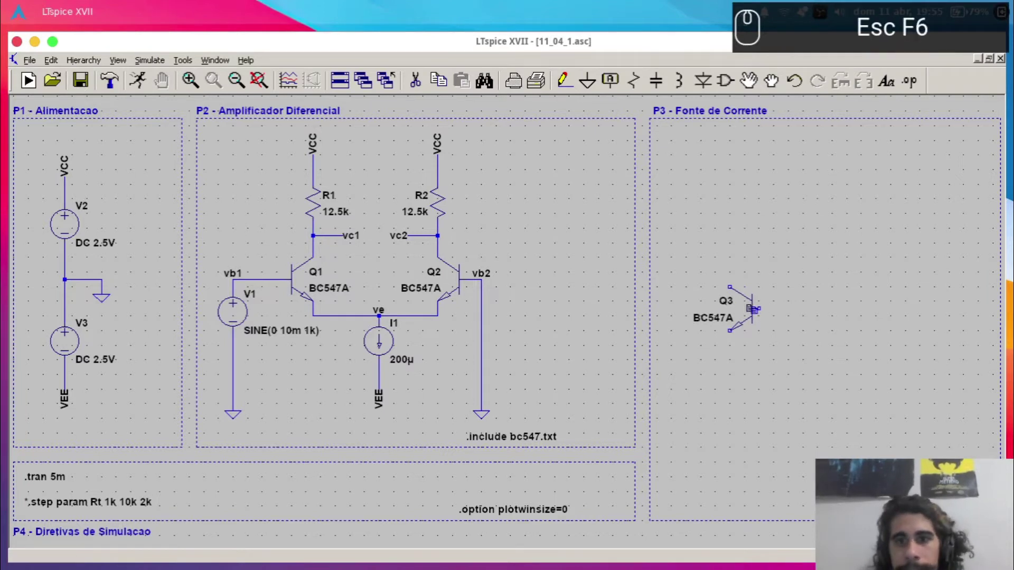
left_click(762, 312)
key("ctrl+e")
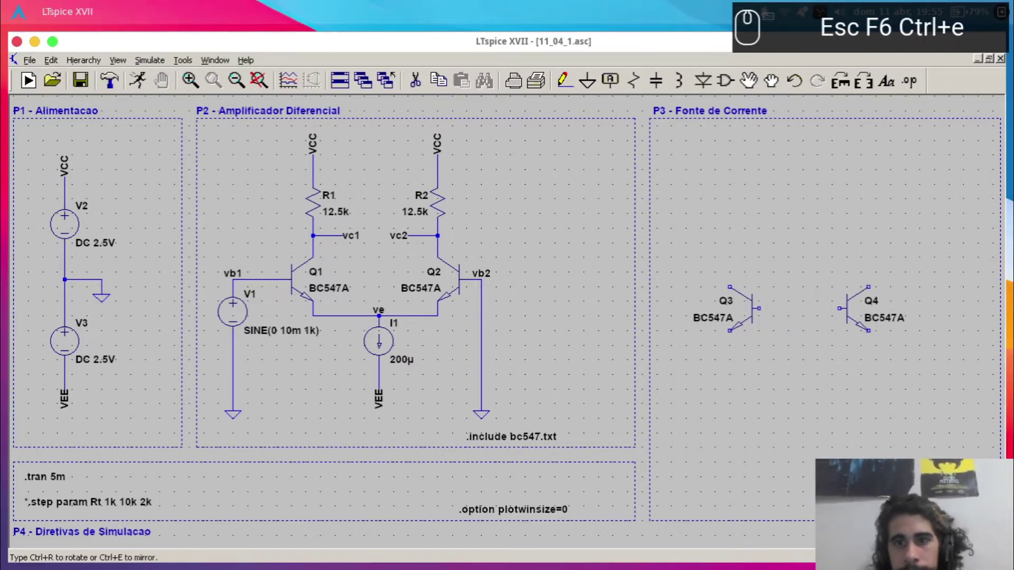
left_click(842, 311)
key("Escape")
- Place a resistor above Q3 in the current source area and align it vertically with Q3's collector
key("F3")
key("Escape")
key("r")
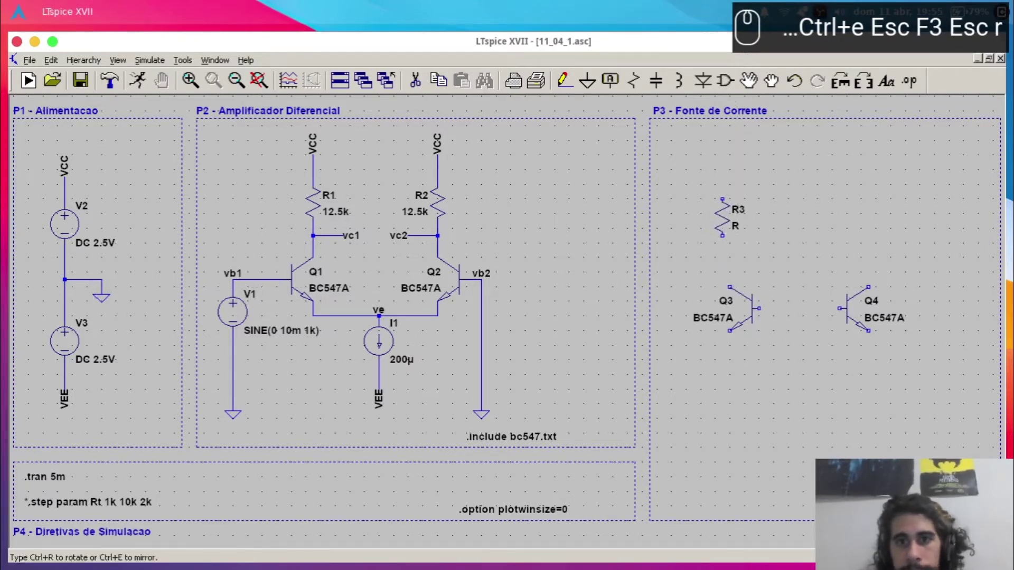
left_click(722, 211)
key("Escape")
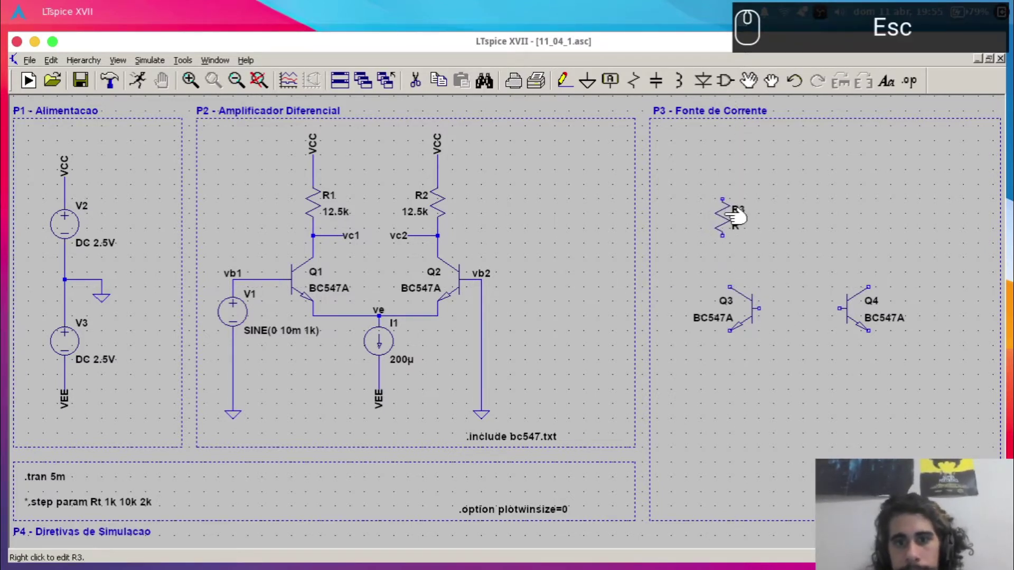
key("F7")
left_click(722, 211)
left_click(730, 211)
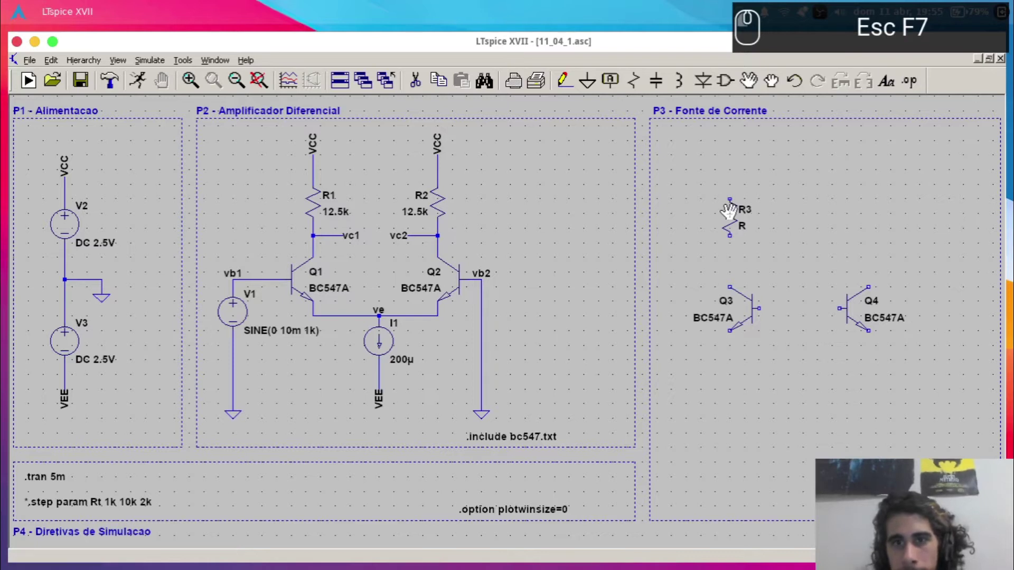
key("Escape")
- Wire R3 to Q3's collector and connect that node to the joined bases of Q3 and Q4
key("F3")
left_click(729, 288)
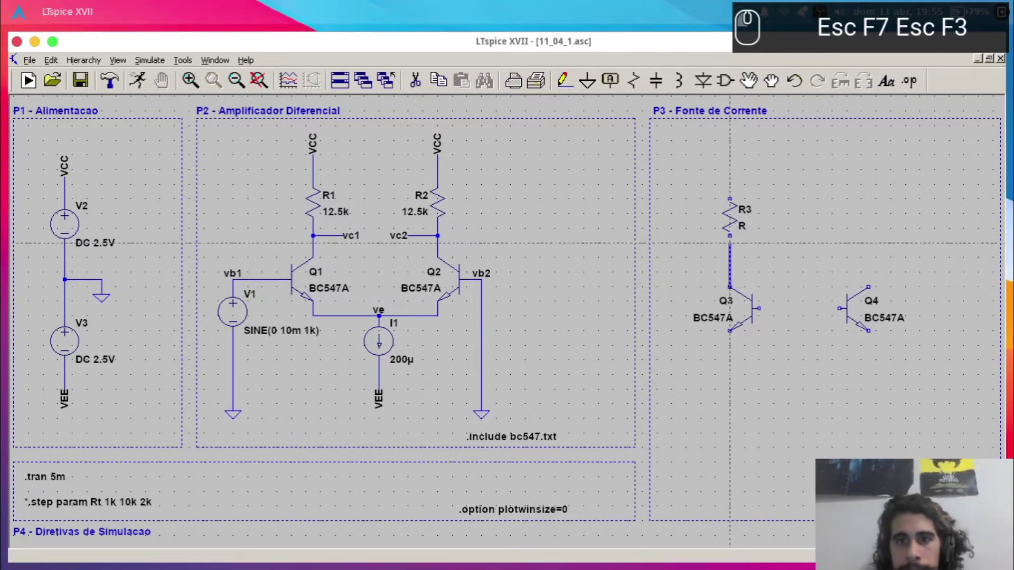
left_click(730, 236)
left_click(729, 257)
left_click(780, 257)
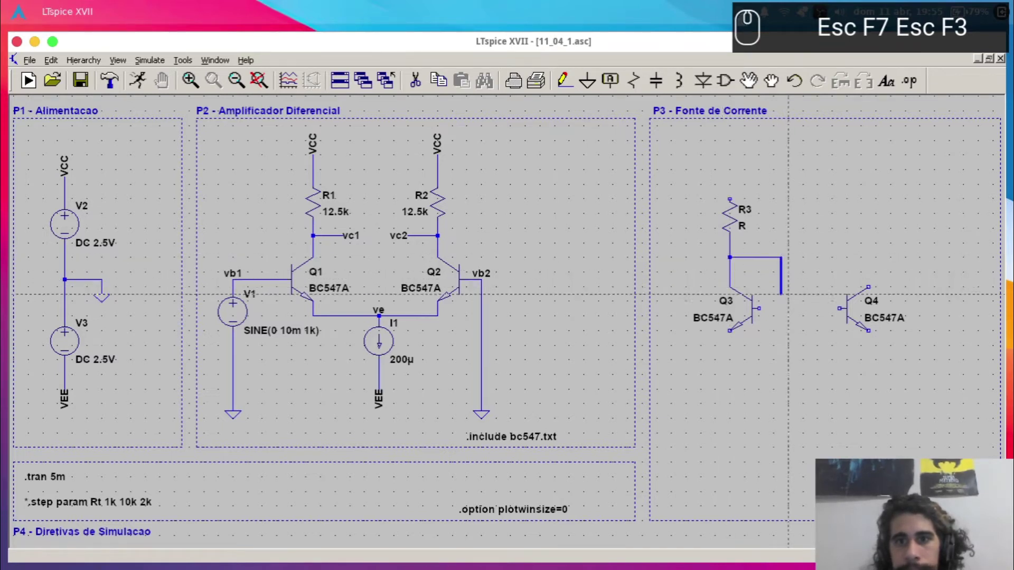
left_click(780, 308)
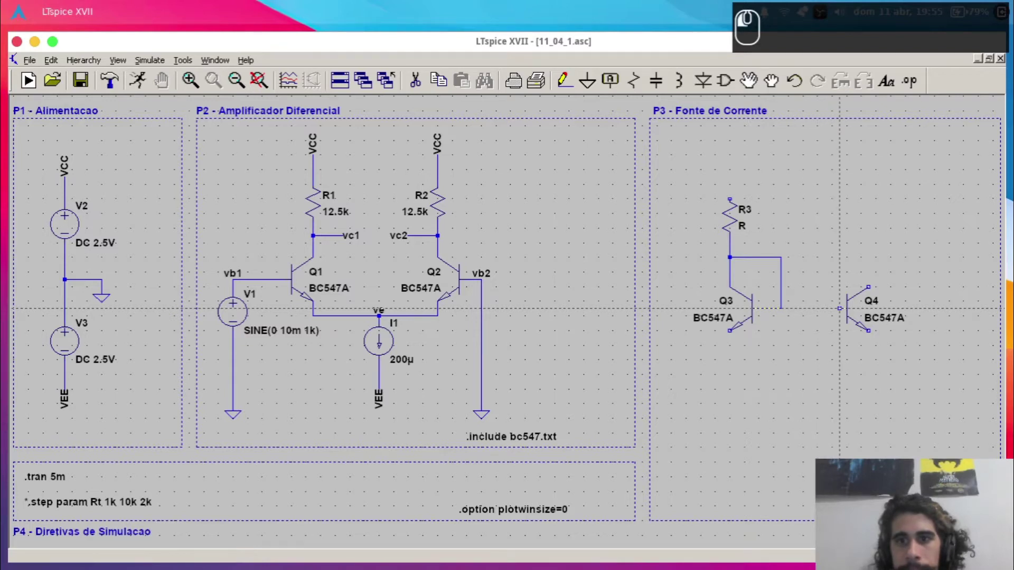
left_click(781, 308)
key("Escape")
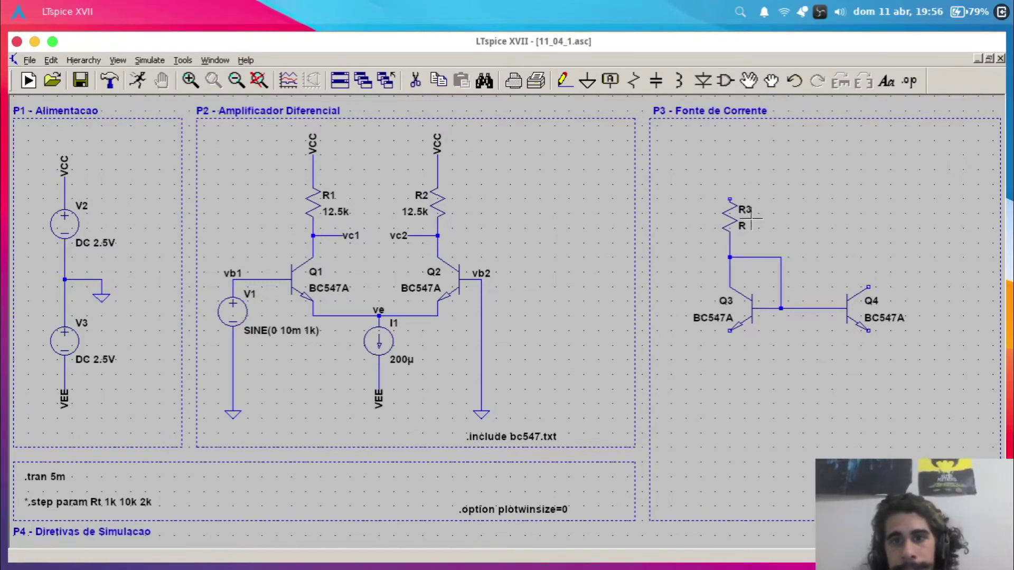
- Draw a vertical wire upward from R3's free upper terminal
key("F3")
left_click(730, 199)
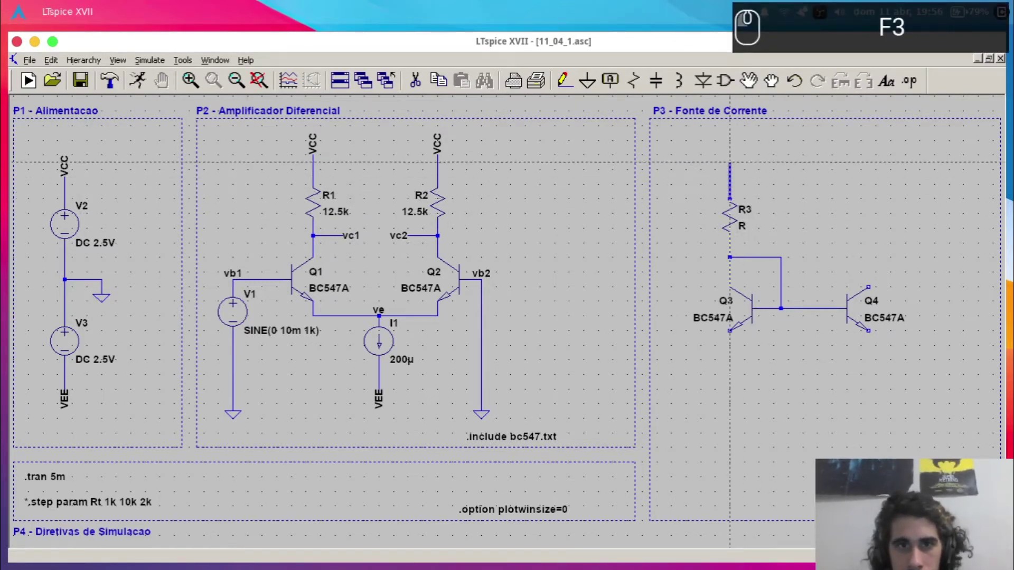
key("Escape")
- Draw vertical wires of equal length downward from the emitters of Q3 and Q4
key("F3")
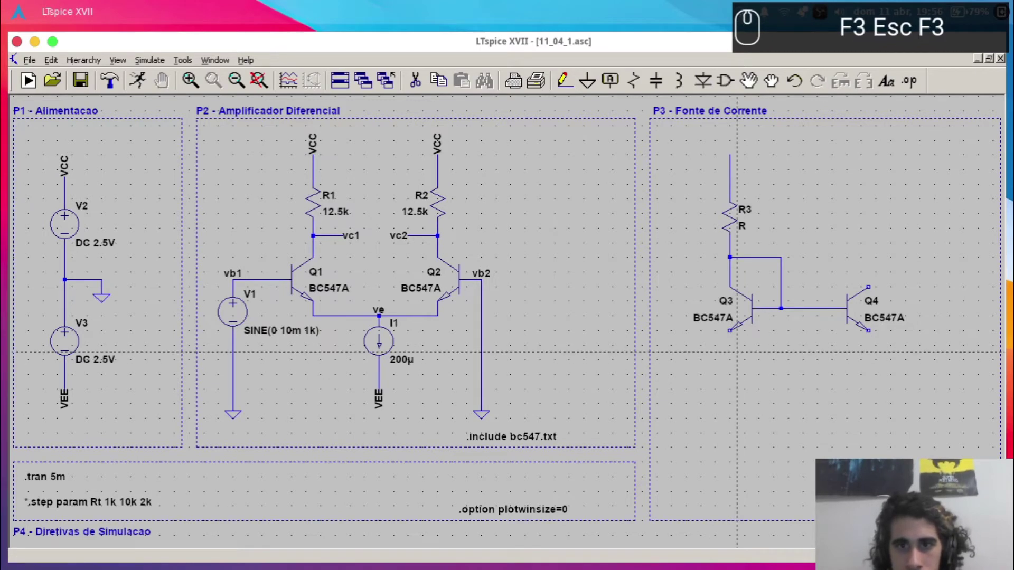
left_click(729, 331)
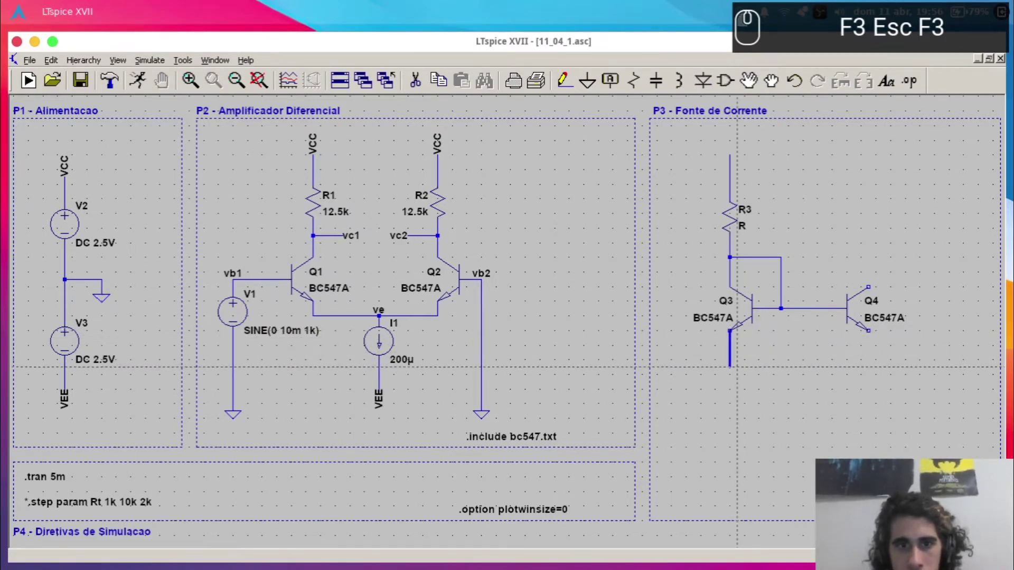
left_click(730, 389)
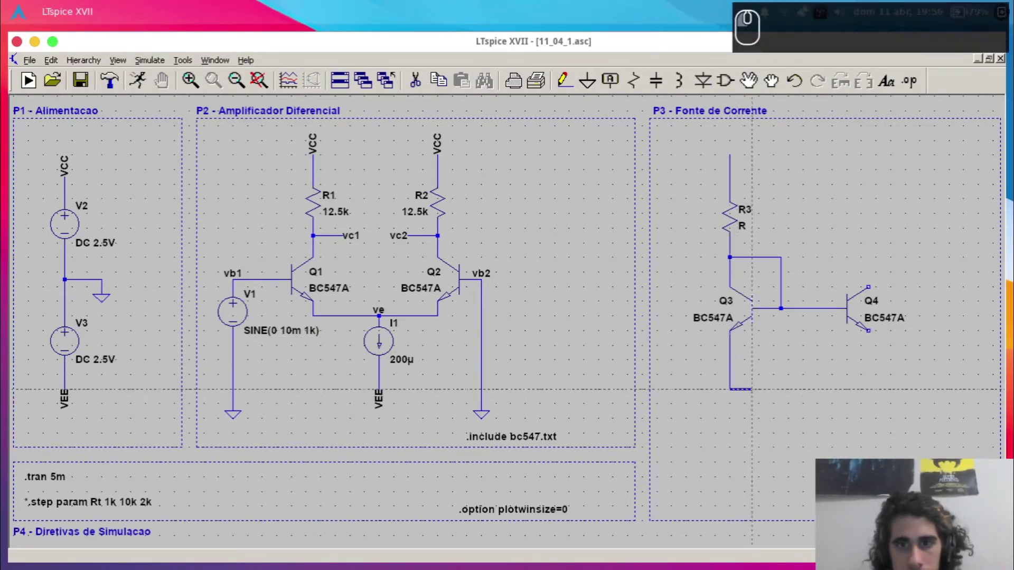
key("Escape")
key("F3")
left_click(868, 333)
left_click(868, 389)
key("Escape")
key("Escape")
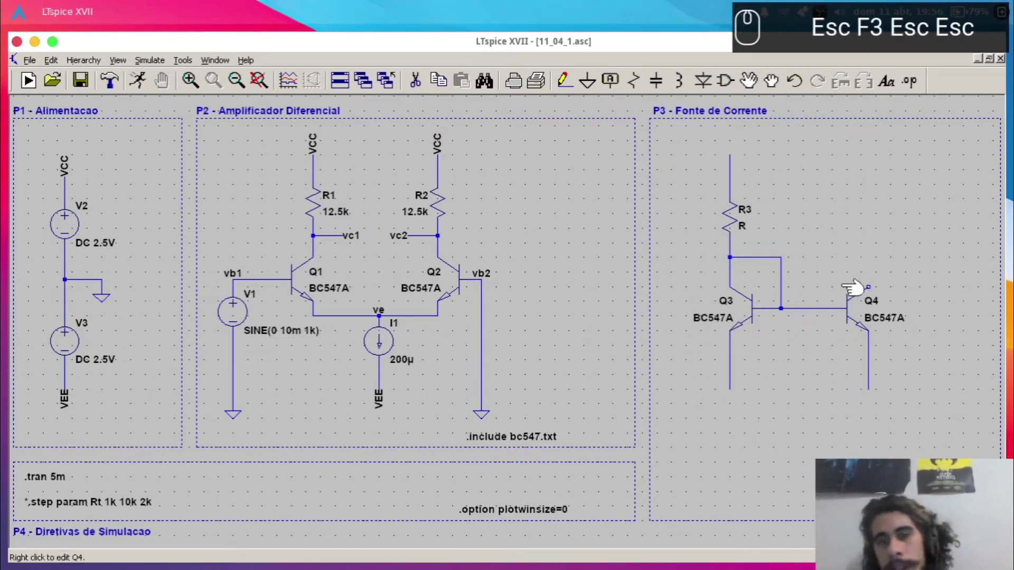
- Draw a vertical wire upward from Q4's collector, ending level with the wire above R3
key("F3")
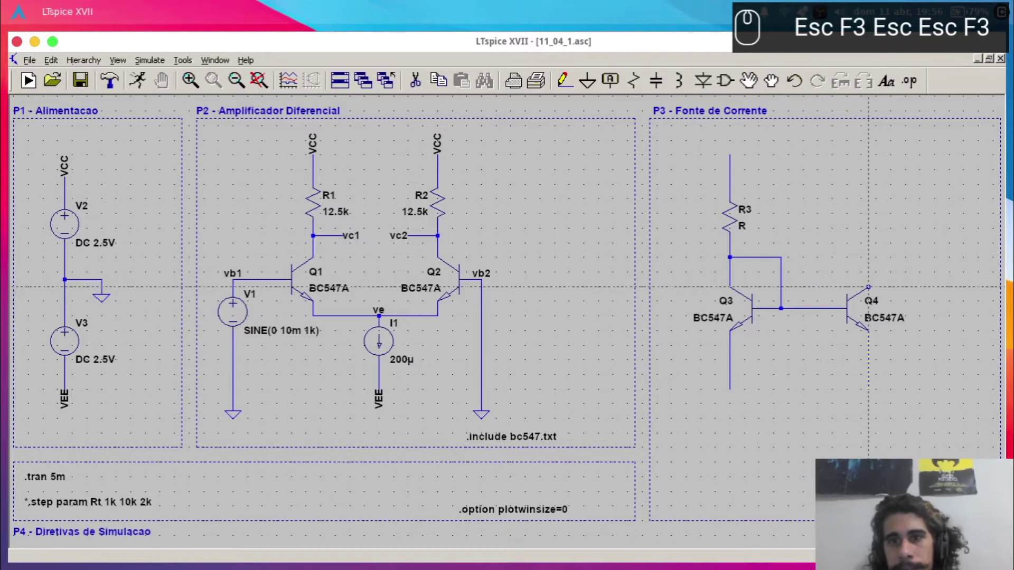
left_click(868, 287)
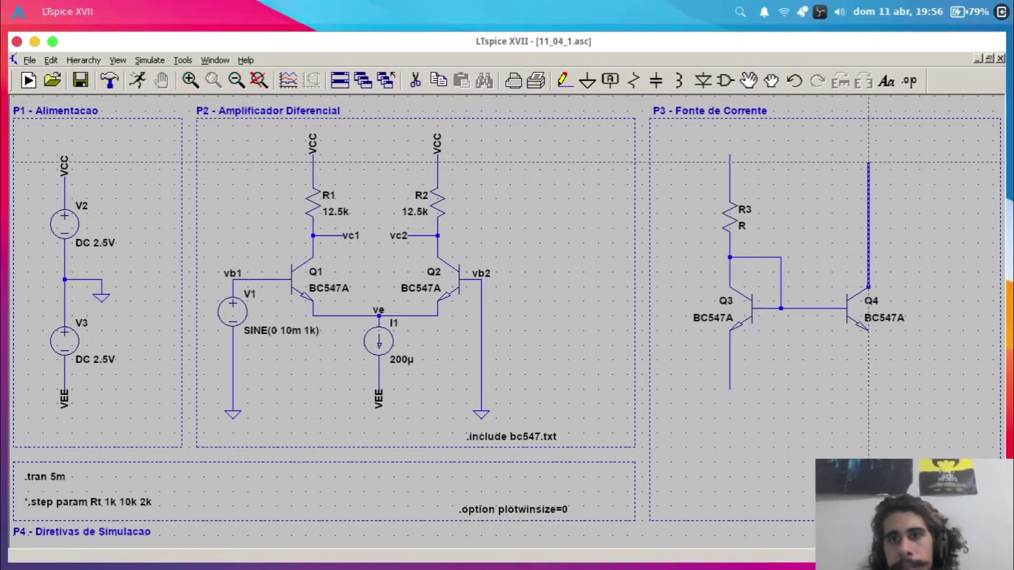
left_click(868, 155)
key("Escape")
key("Escape")
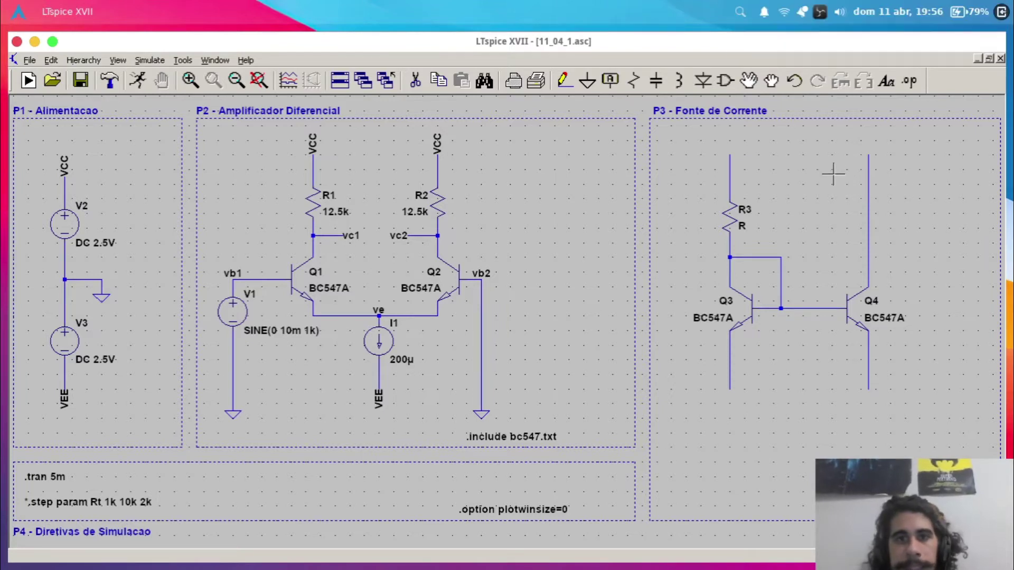
- Place a VCC net label on the upper end of the wire above R3
key("F4")
type("VCC")
key("Return")
left_click(729, 154)
key("Escape")
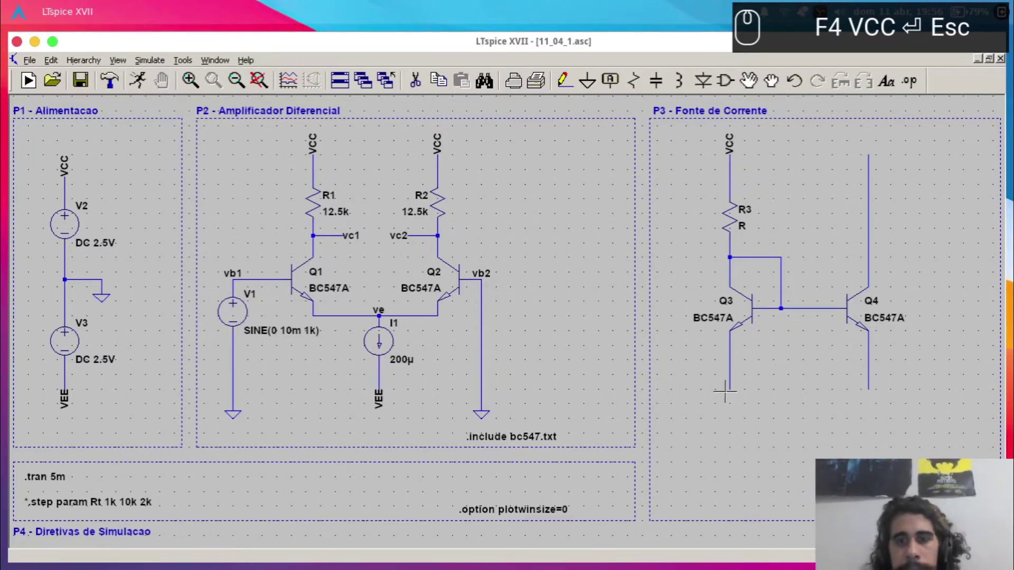
- Place a VEE net label on the lower end of Q3's emitter wire
key("F4")
type("VEE")
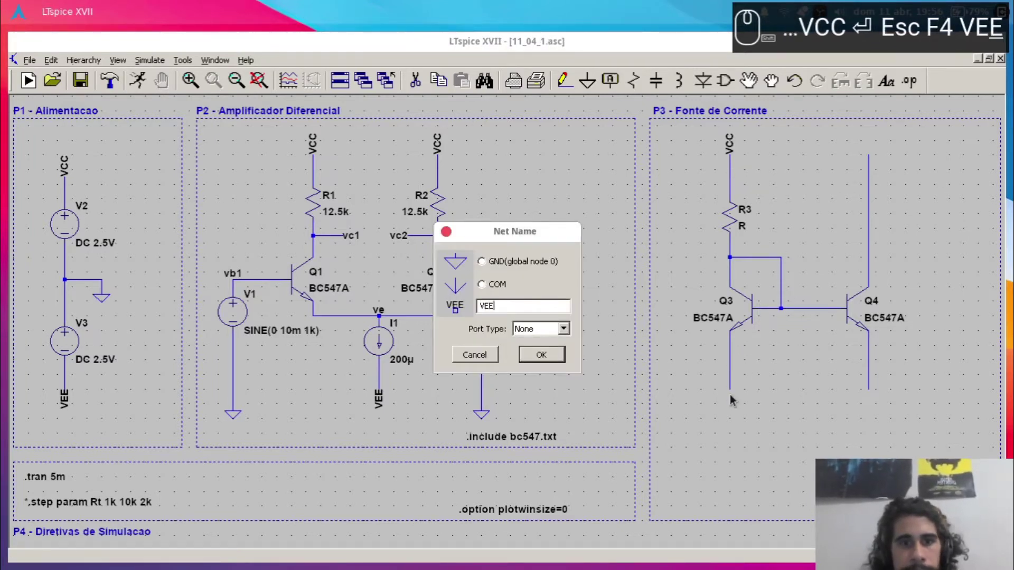
key("Return")
left_click(729, 399)
key("Escape")
- Copy the VEE label from Q3's emitter wire to the lower end of Q4's emitter wire and save the schematic
key("F6")
left_click(729, 400)
left_click(868, 400)
key("Escape")
left_click_drag(791, 405, 796, 401)
key("ctrl+s")
key("alt+Tab")
key("alt+Tab")
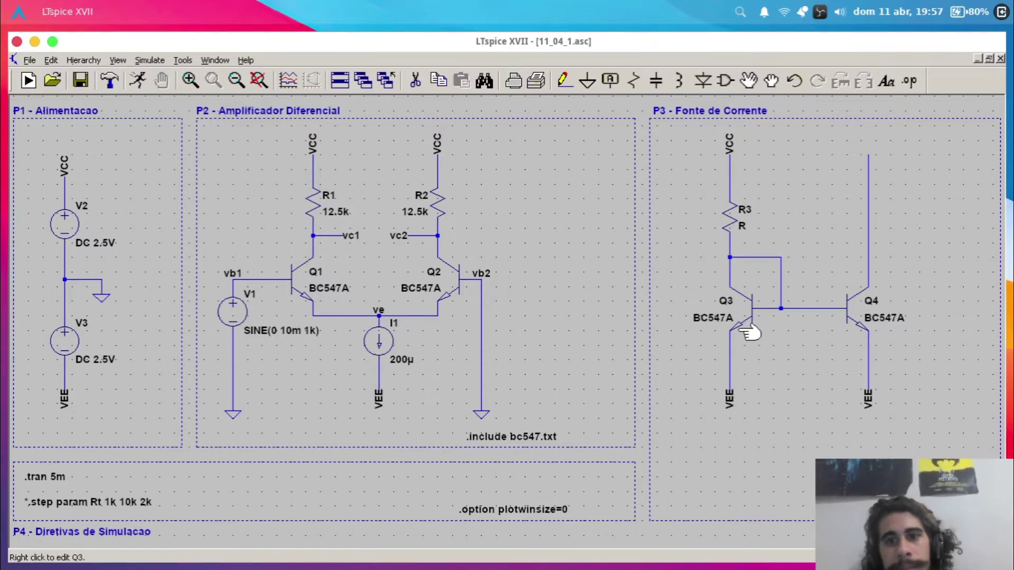
- Open a new terminal and start the Python interpreter
key("super+Return")
type("python")
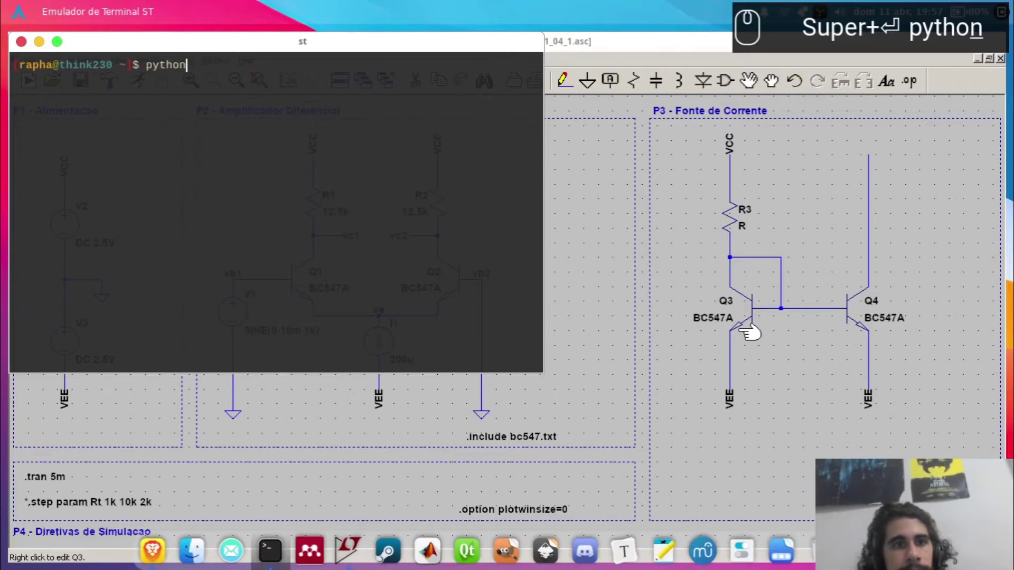
key("Return")
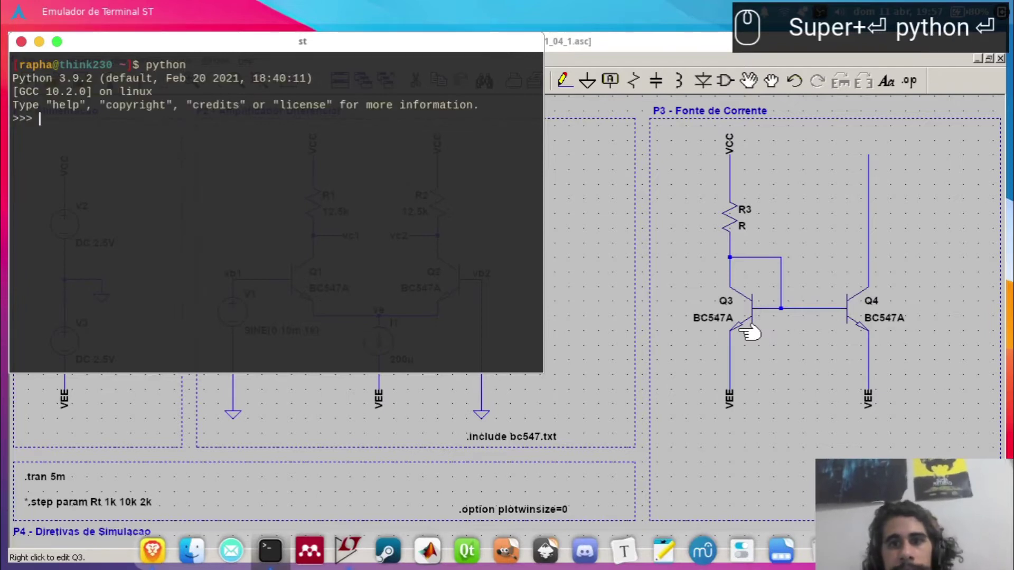
- Calculate the voltage across R3 in Python as 2.5-(-2.5)-0.7
type("2.5-()")
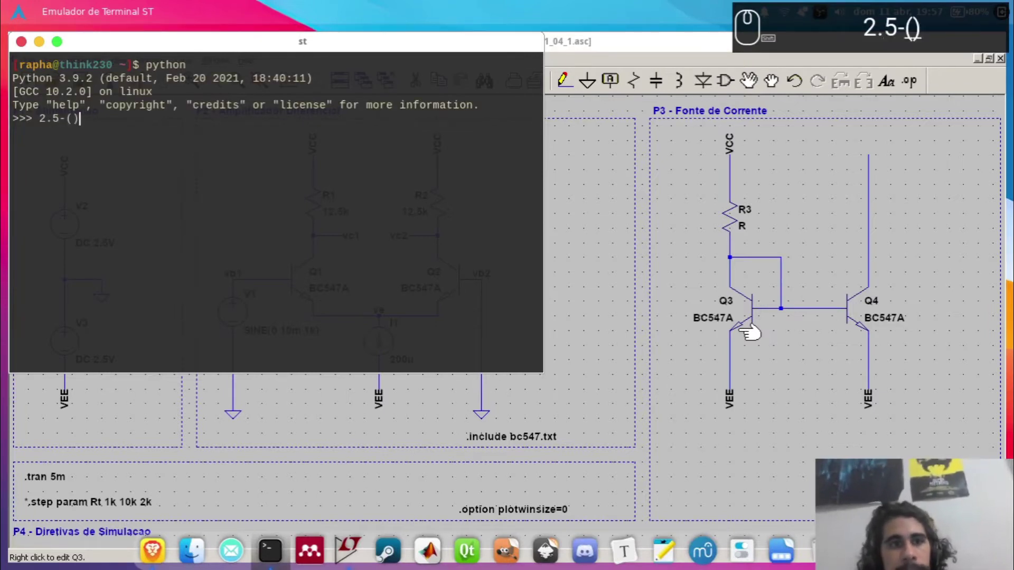
key("Left")
type("-2")
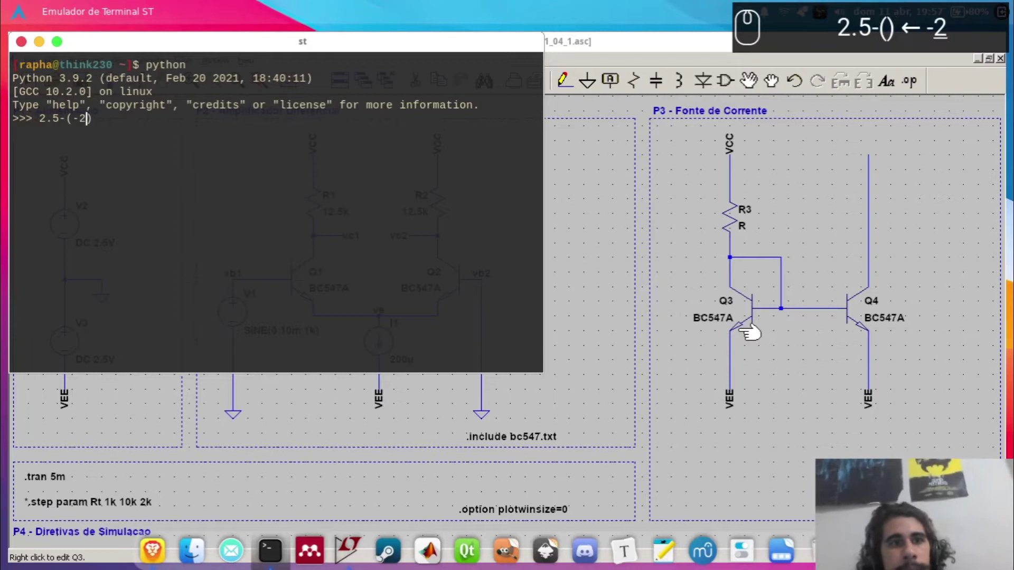
type(".5")
key("Right")
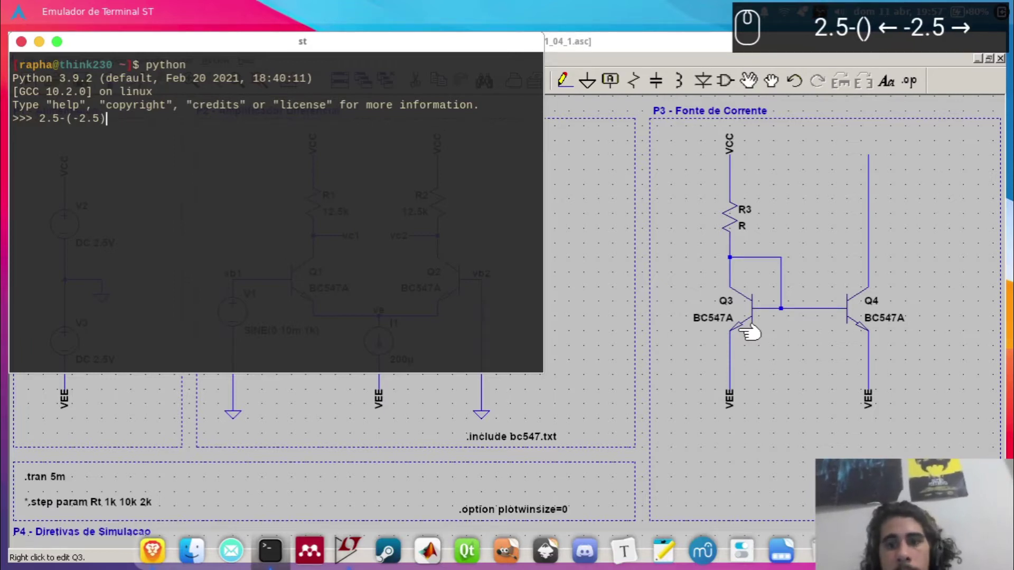
type("-")
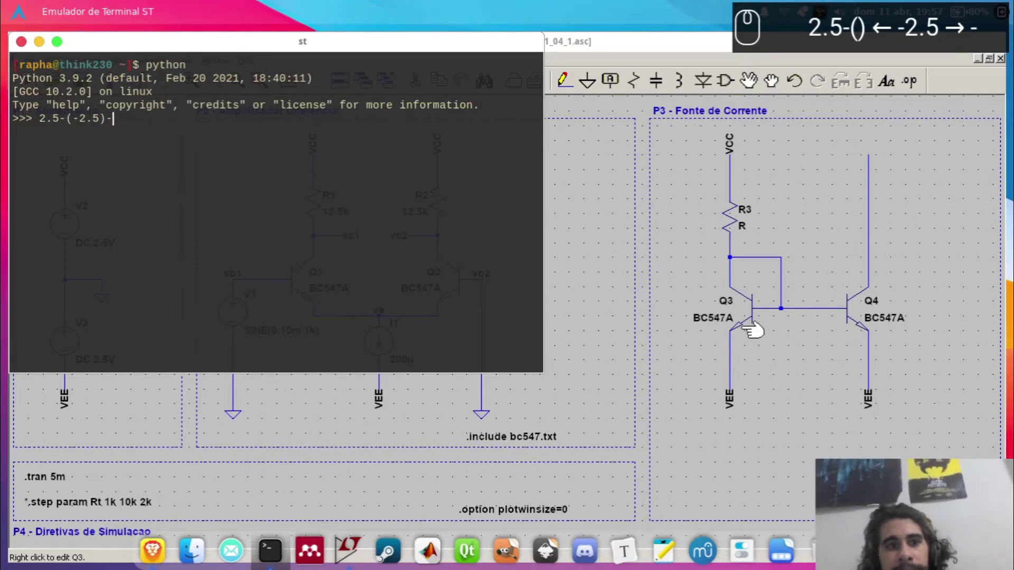
type("0.7")
key("Return")
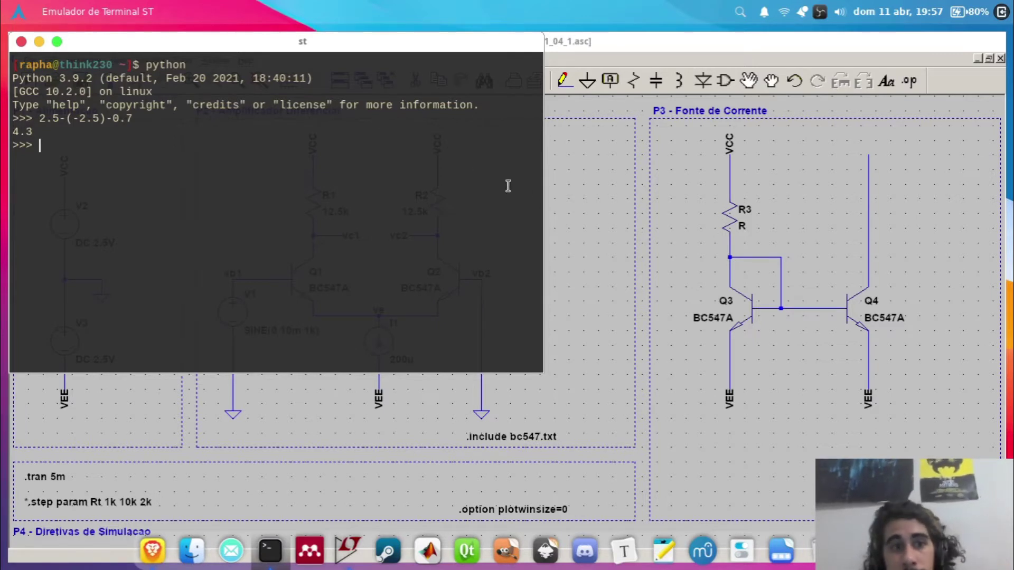
- Calculate the required resistance of R3 in Python as 4.3/(200e-6)
type("4.3/(")
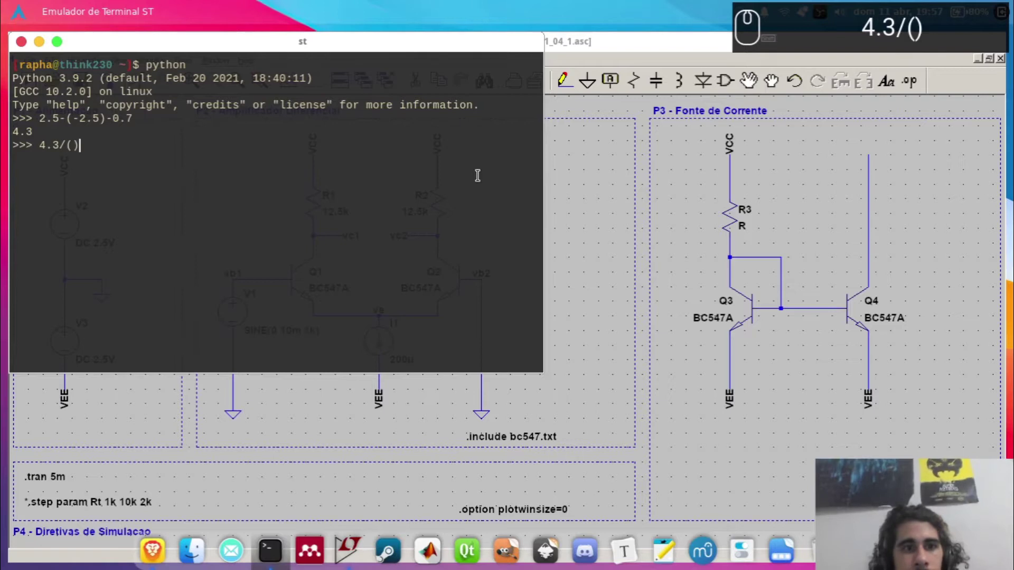
key("Left")
type("200e-6")
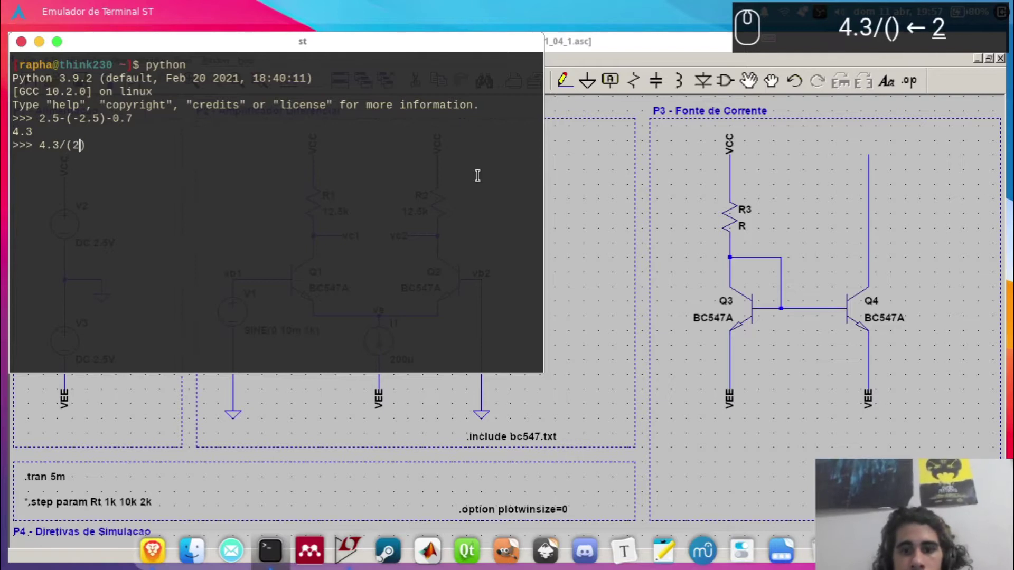
key("Return")
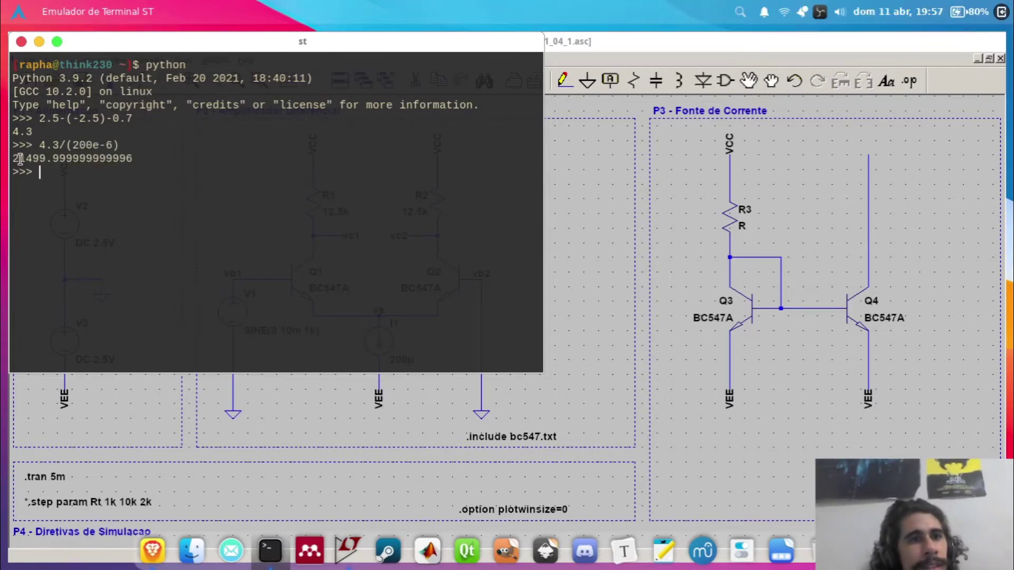
- Return to the LTspice schematic, set R3's value to 21.5k and save the file
left_click(735, 179)
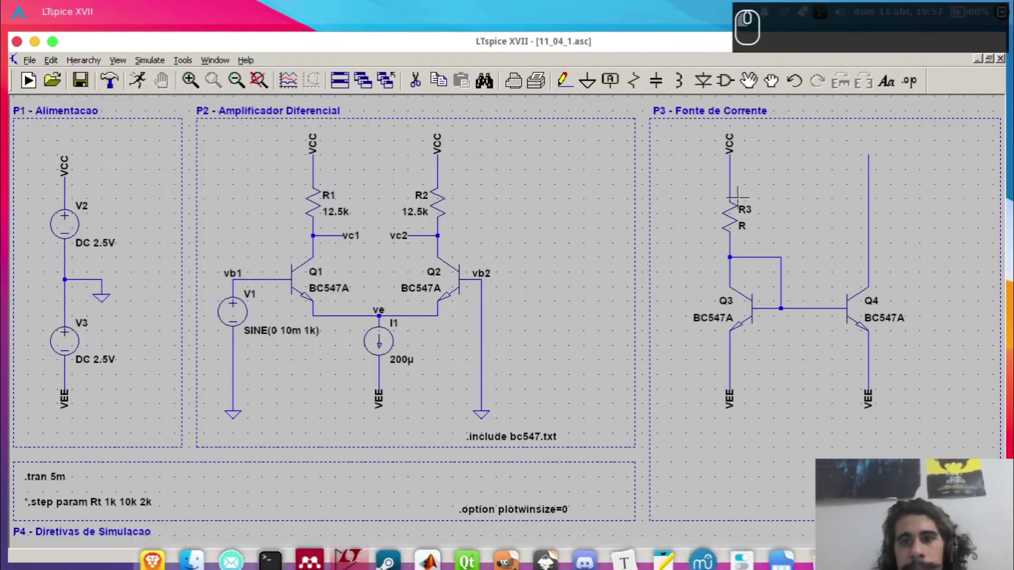
right_click(741, 224)
type("21.5k")
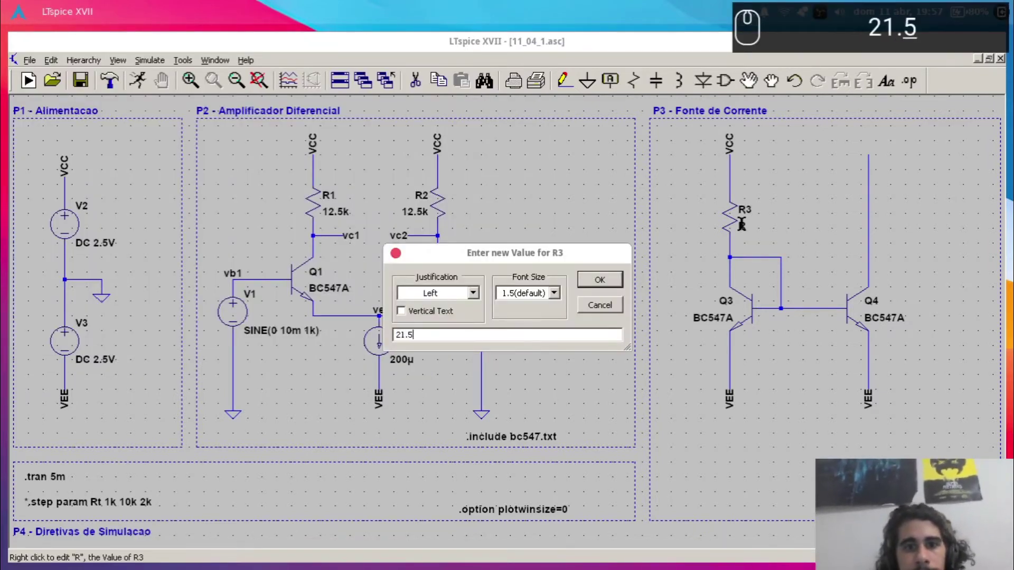
key("Return")
key("ctrl+s")
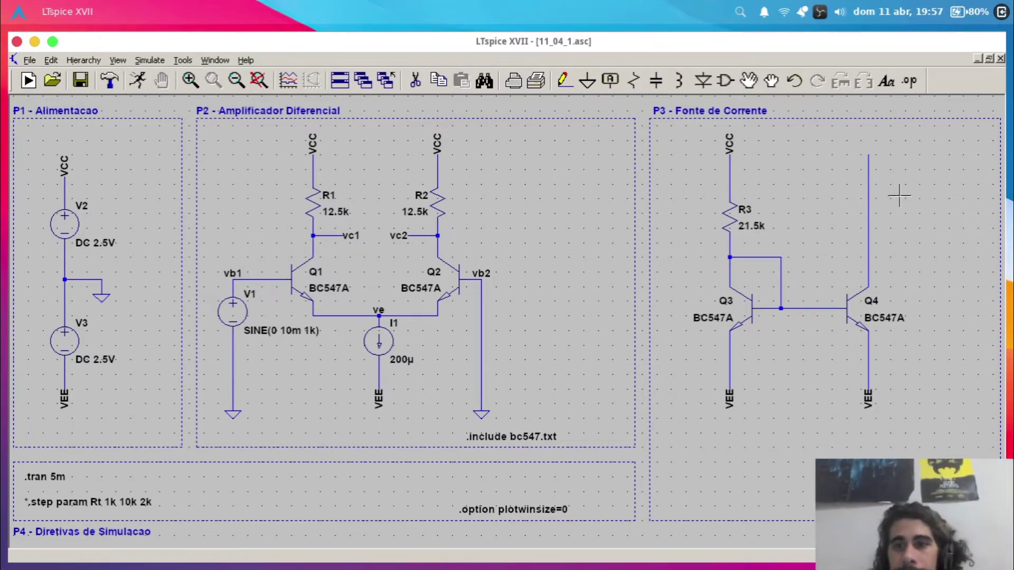
- Delete the vertical wire above Q4's collector
key("Delete")
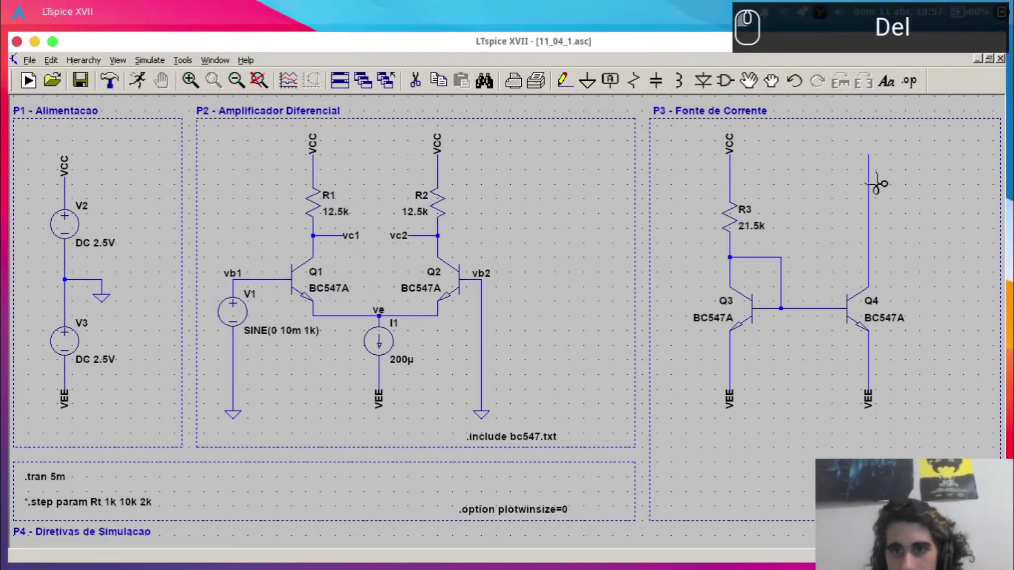
left_click_drag(855, 151, 924, 229)
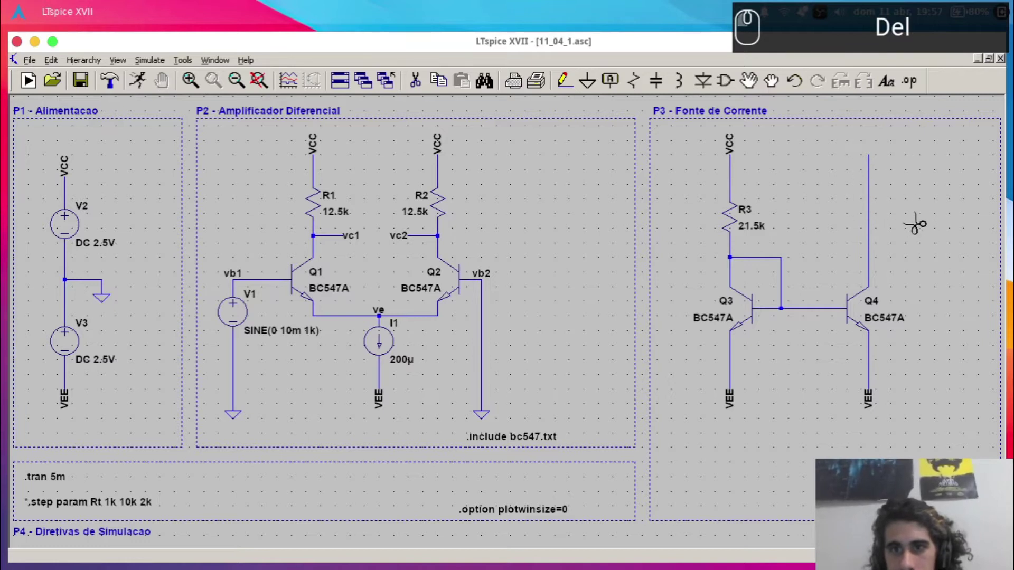
left_click(870, 159)
key("Escape")
- Place a vertical resistor above Q4, aligned with its collector
key("r")
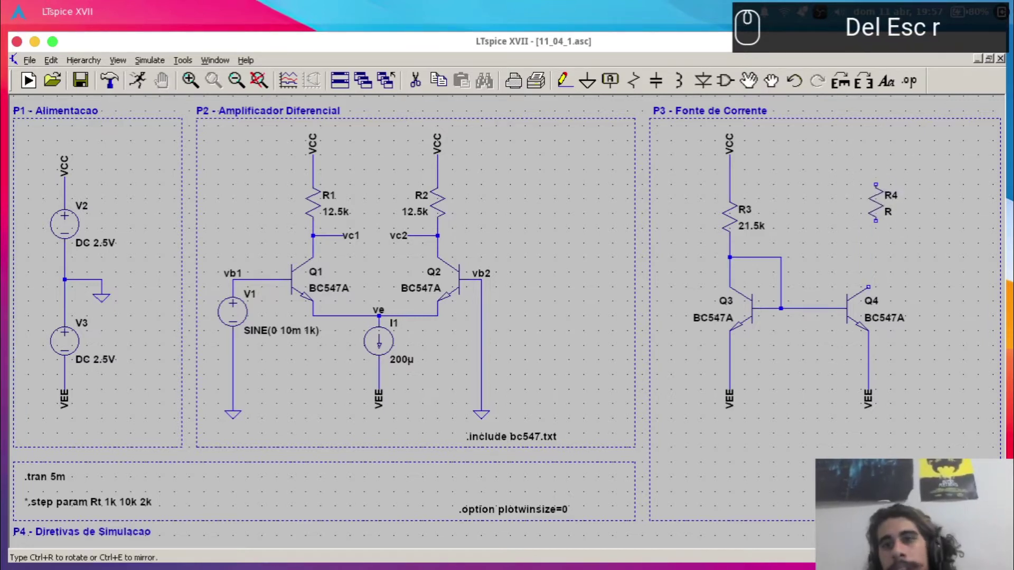
left_click(869, 211)
key("Escape")
- Wire Q4's collector to R4's lower terminal and draw a wire upward from R4, ending level with the wire above R3
key("F3")
left_click(868, 289)
left_click(868, 242)
key("Escape")
key("F3")
left_click(868, 205)
left_click(868, 153)
key("Escape")
key("Escape")
- Place a VCC net label on the upper end of the wire above R4
key("F4")
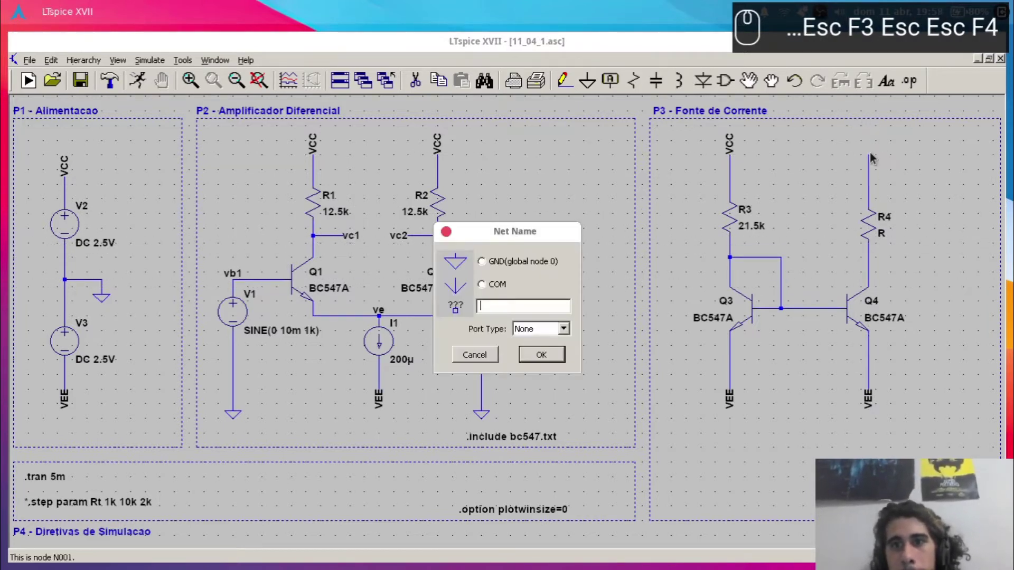
type("VCC")
key("Return")
left_click(869, 155)
key("Escape")
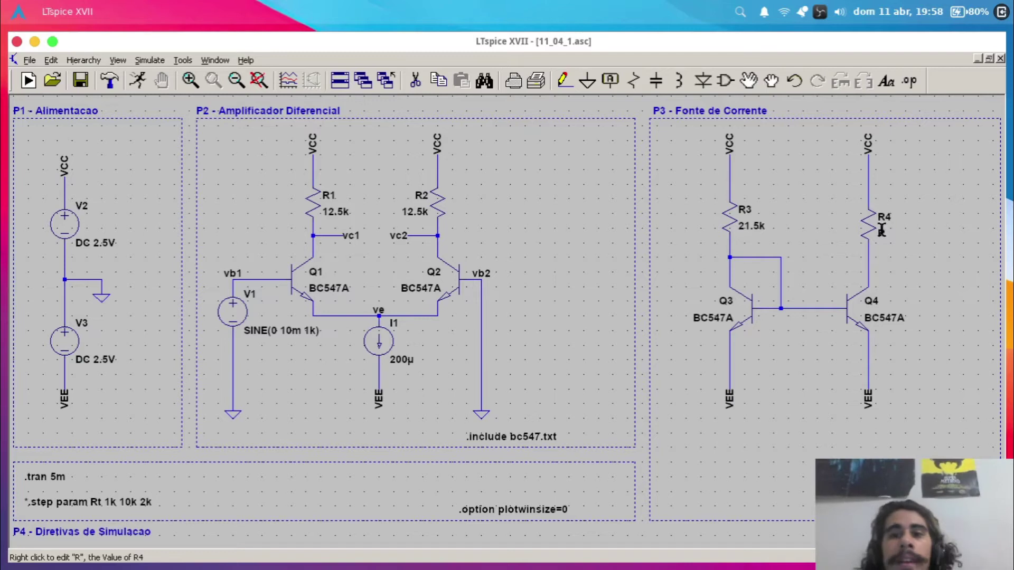
- Set R4's value to 1k
right_click(881, 230)
type("1k")
key("Return")
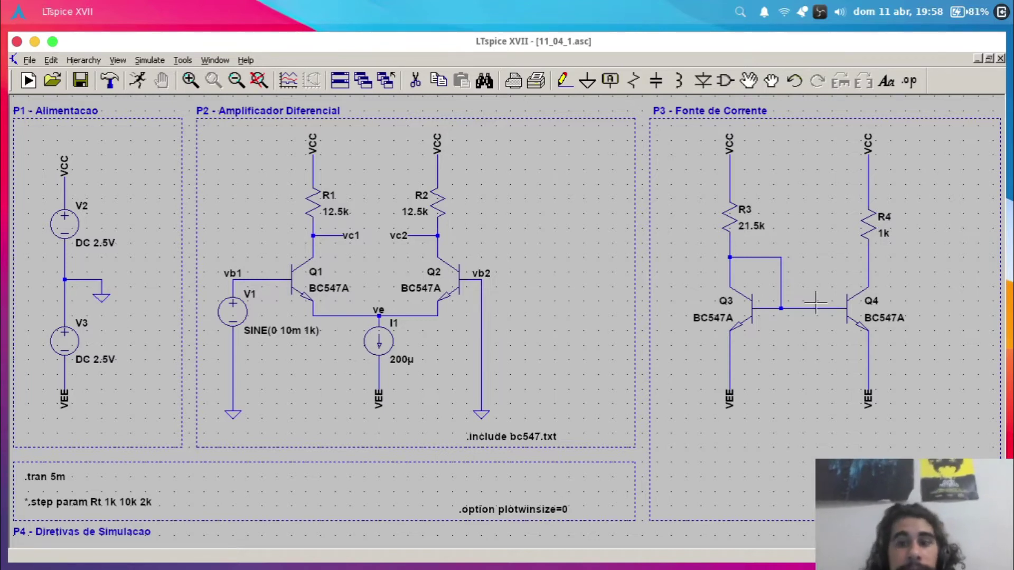
key("super+Return")
key("Escape")
key("super+q")
- Switch to the Python terminal and calculate the voltage drop across R4 as 200e-6*1000
key("alt+Tab")
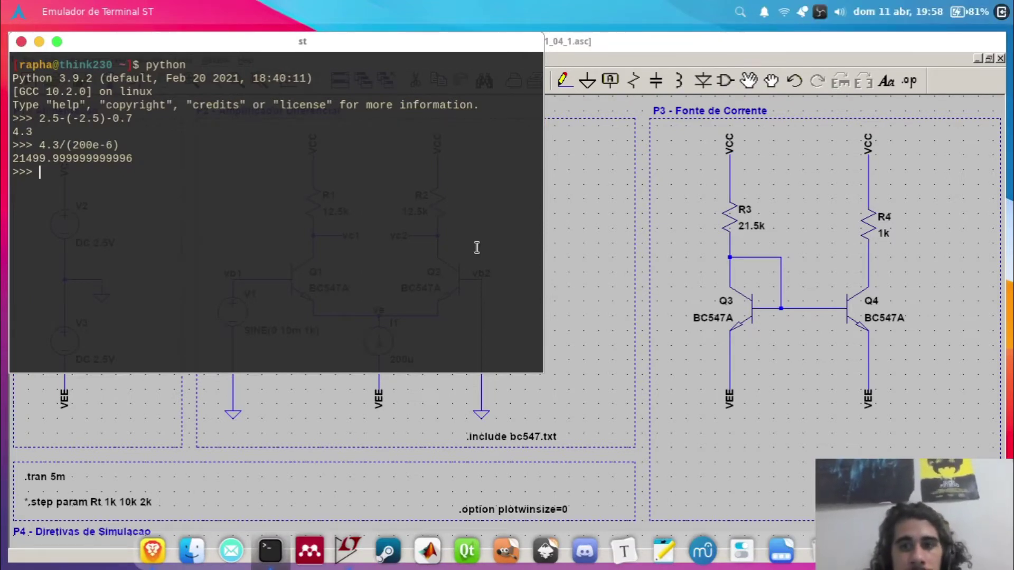
type("200")
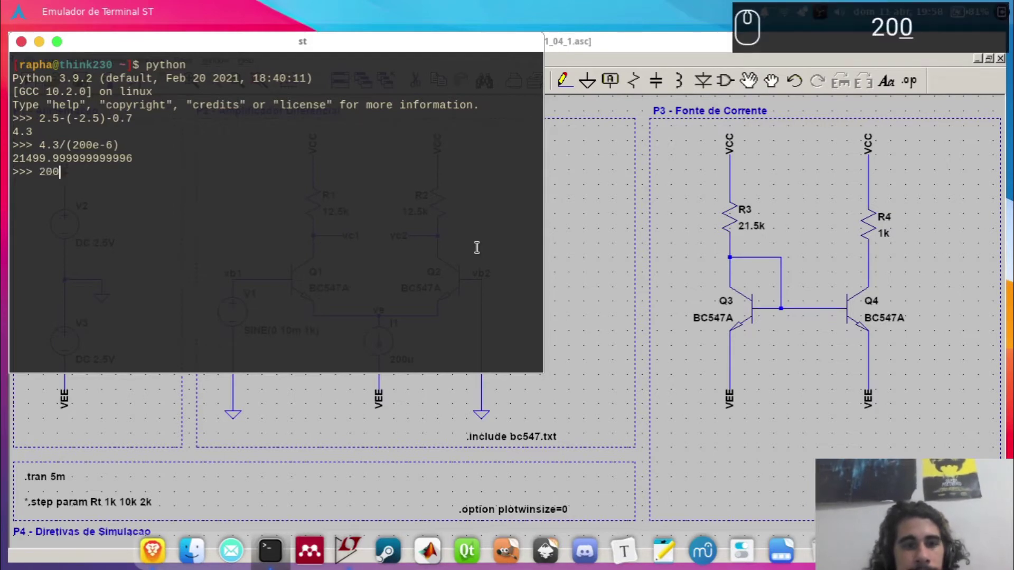
type("e-6*1000")
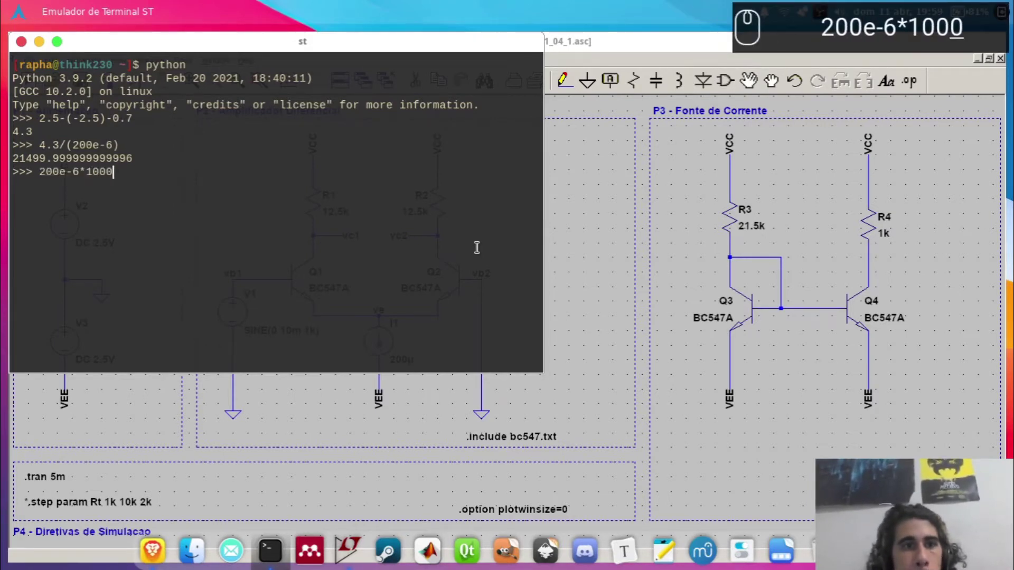
key("Return")
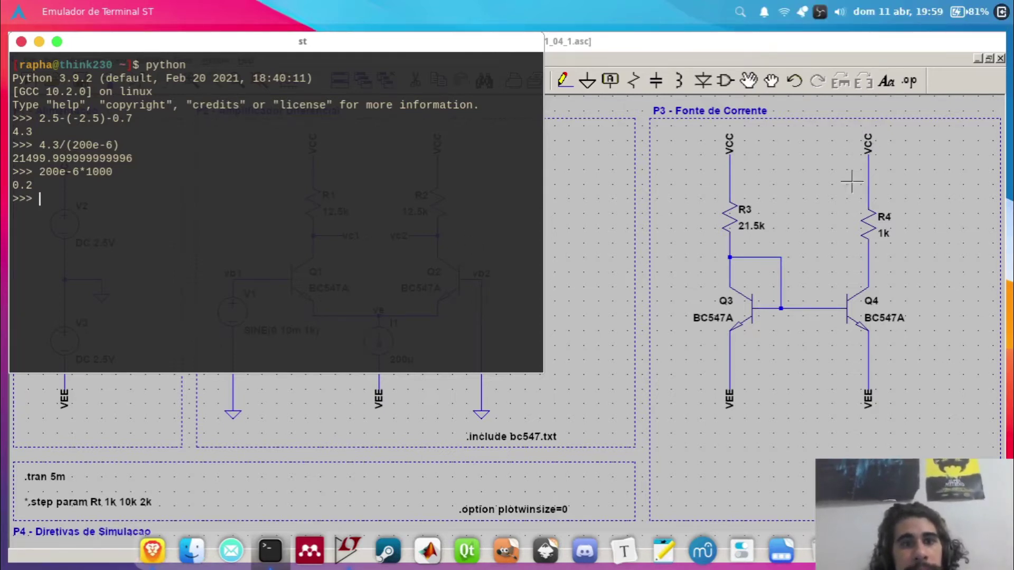
- Return to LTspice, run the 5 ms transient simulation and plot the current through R4
left_click(888, 269)
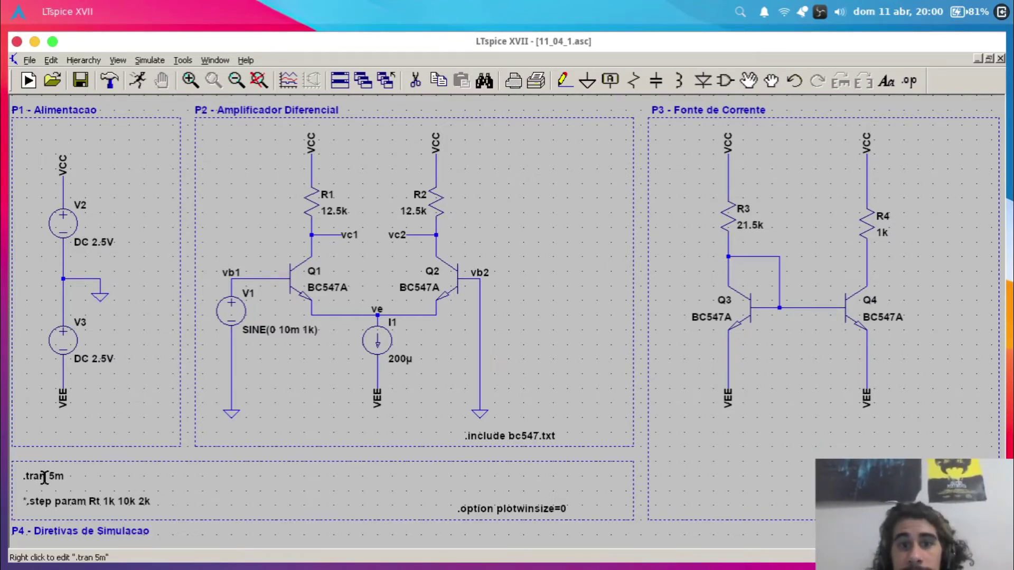
left_click(148, 90)
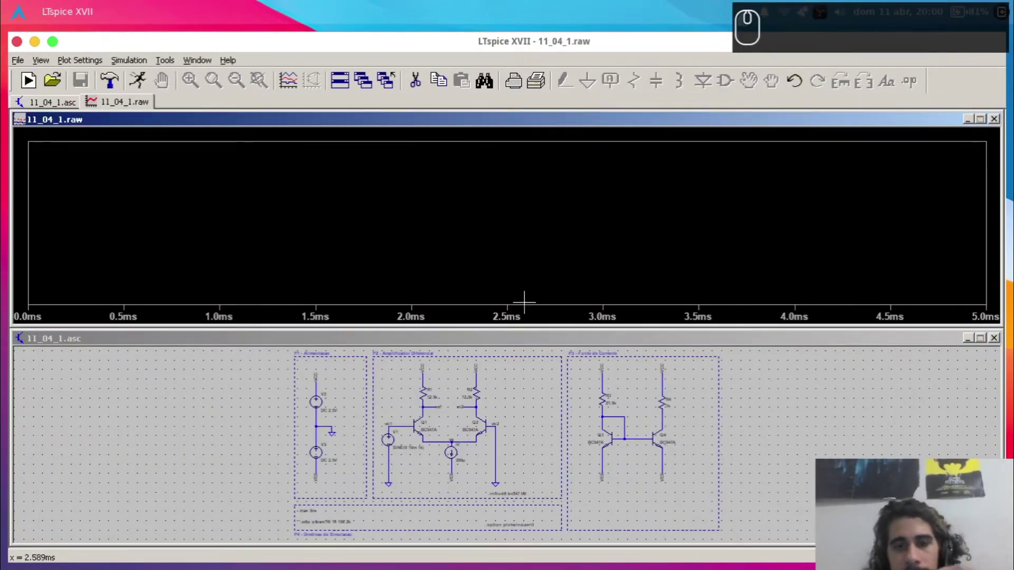
left_click(675, 380)
scroll(680, 388, "up", 5)
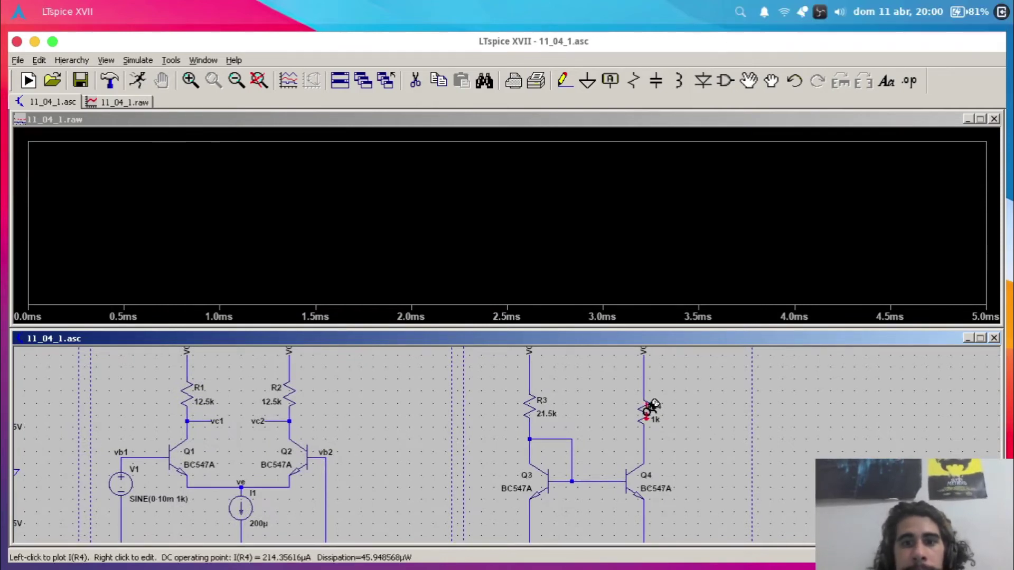
scroll(650, 406, "down", 4)
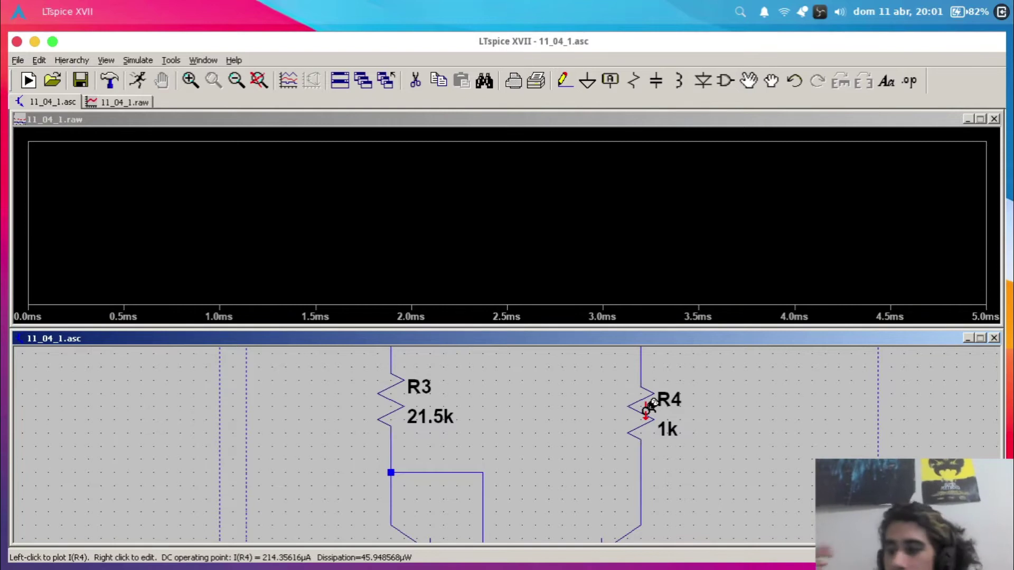
left_click(647, 410)
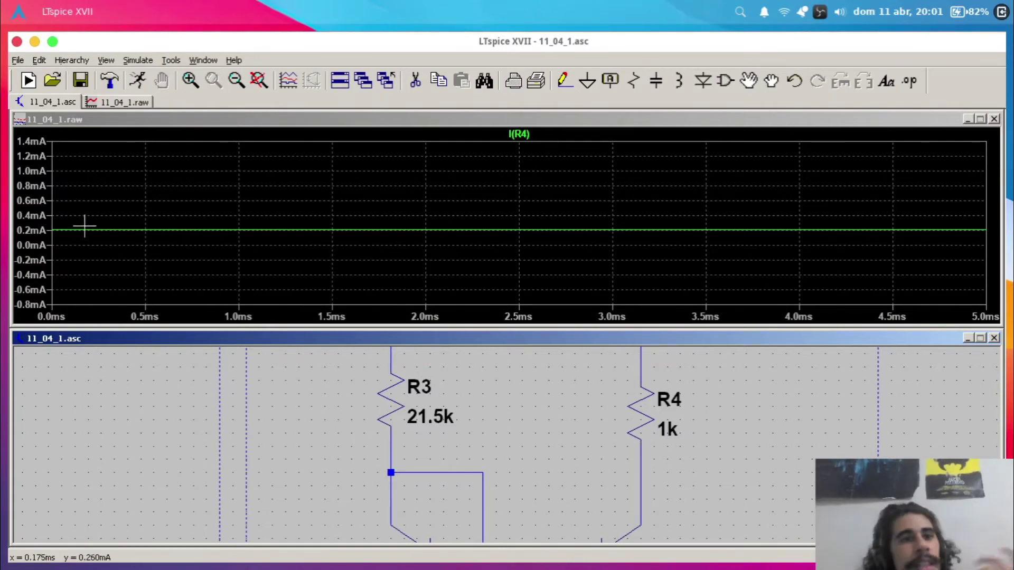
- Set the plot's vertical axis to range from 0 to 300u with a tick of 50u
right_click(40, 208)
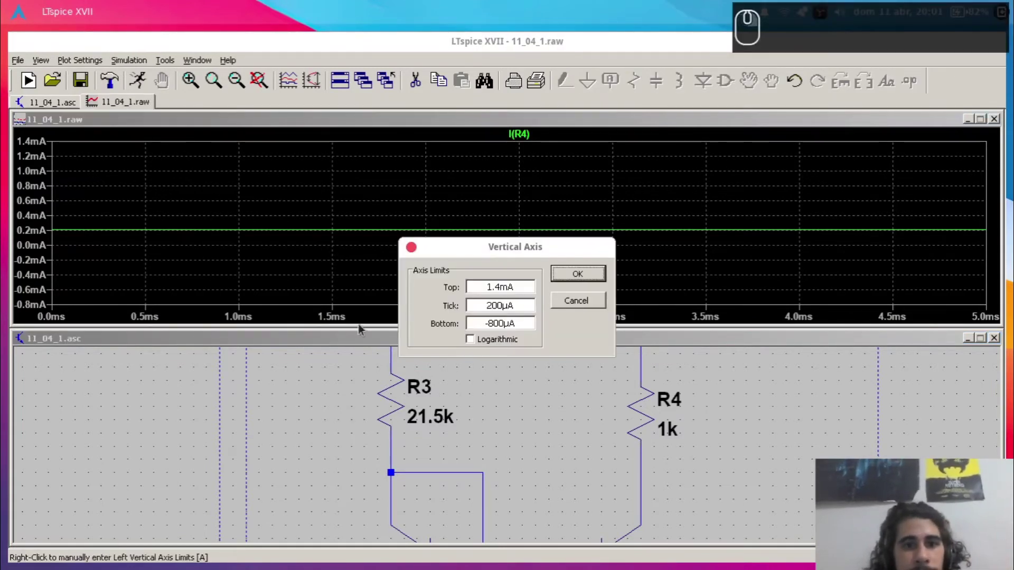
left_click_drag(525, 323, 472, 324)
type("0")
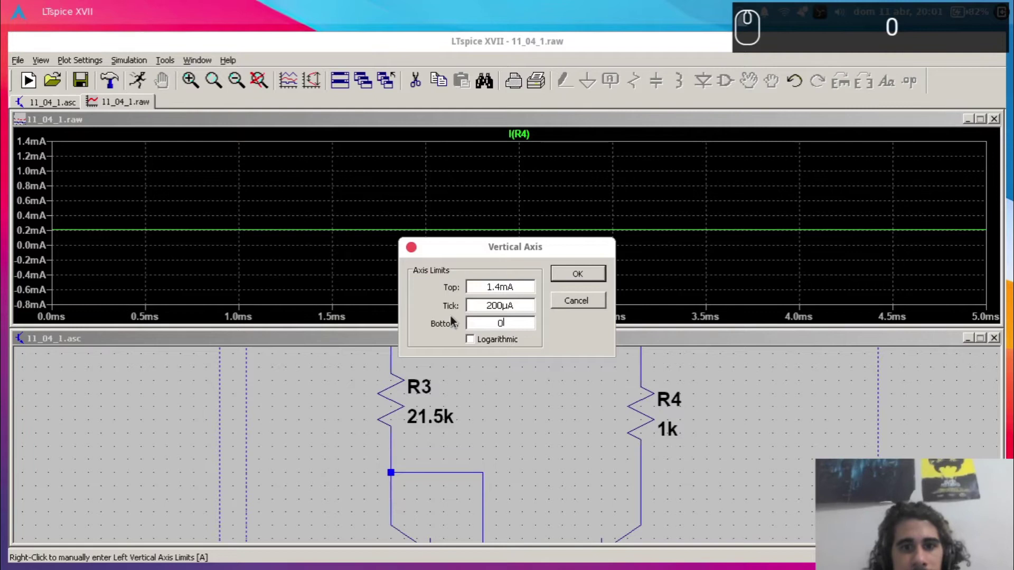
left_click_drag(511, 285, 472, 288)
type("300u")
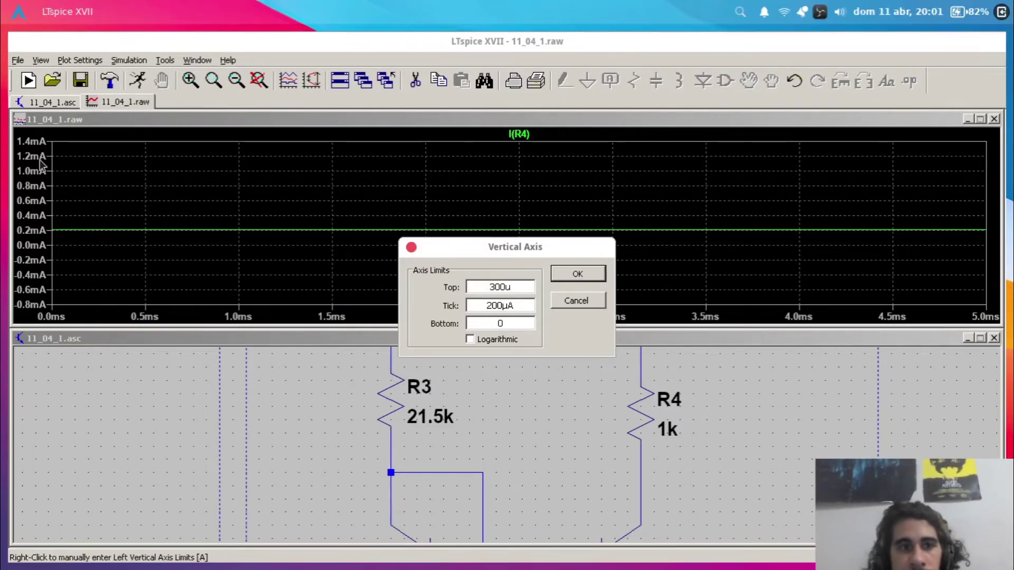
left_click_drag(520, 305, 386, 288)
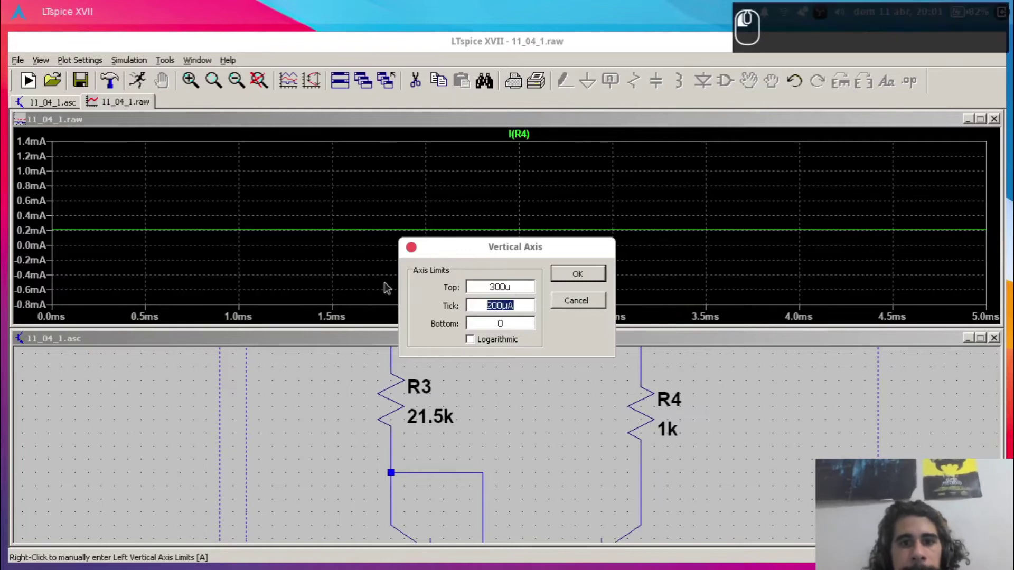
type("50u")
key("Return")
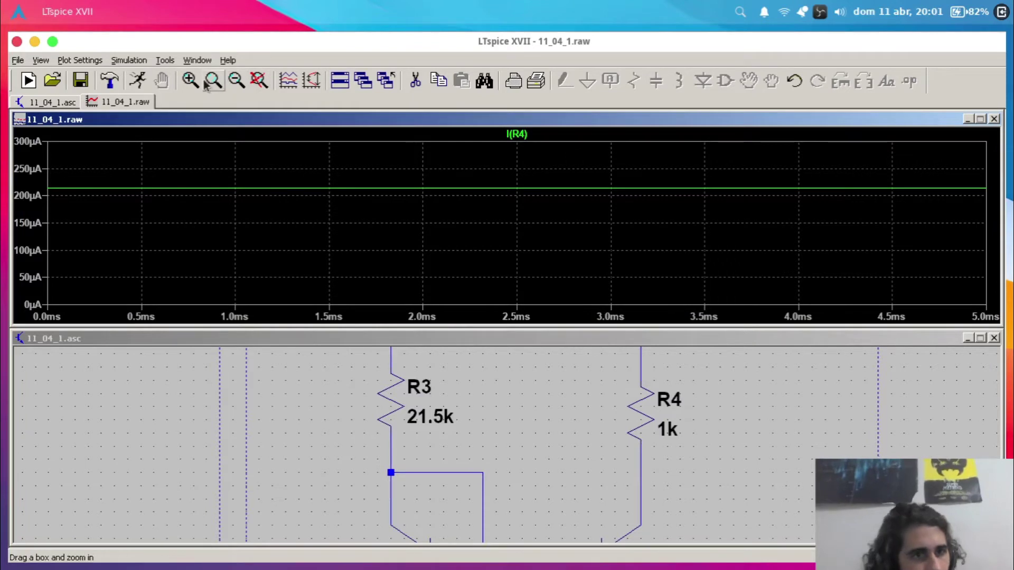
- Attach a cursor to the I(R4) trace, read its current value, and close the cursor readout
left_click(548, 463)
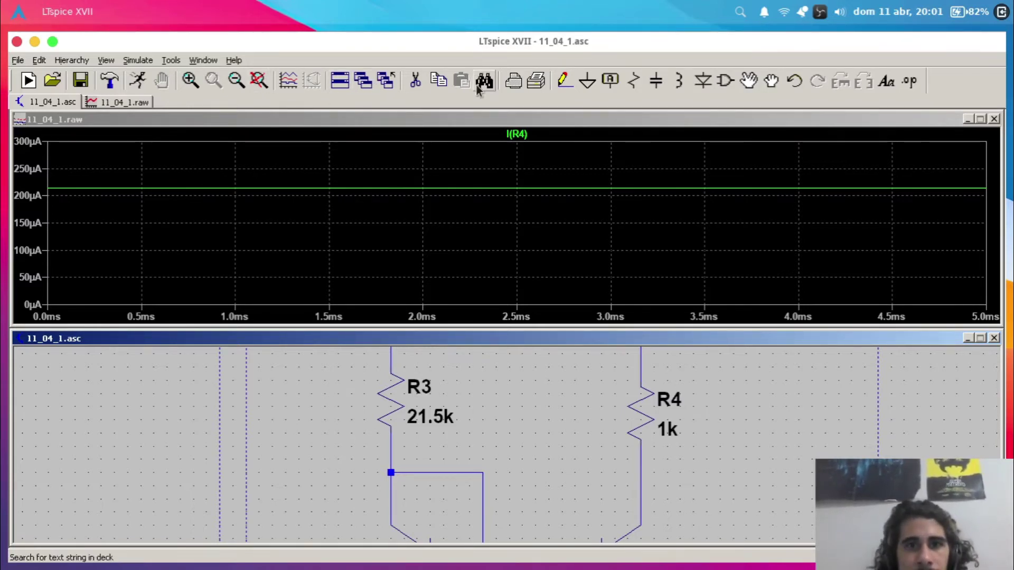
left_click(520, 135)
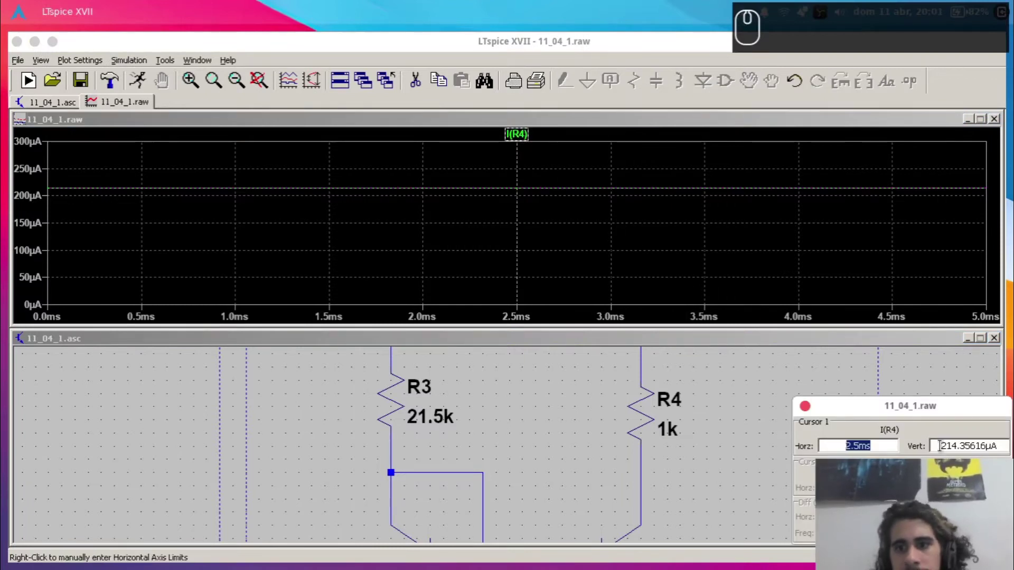
left_click_drag(940, 446, 985, 446)
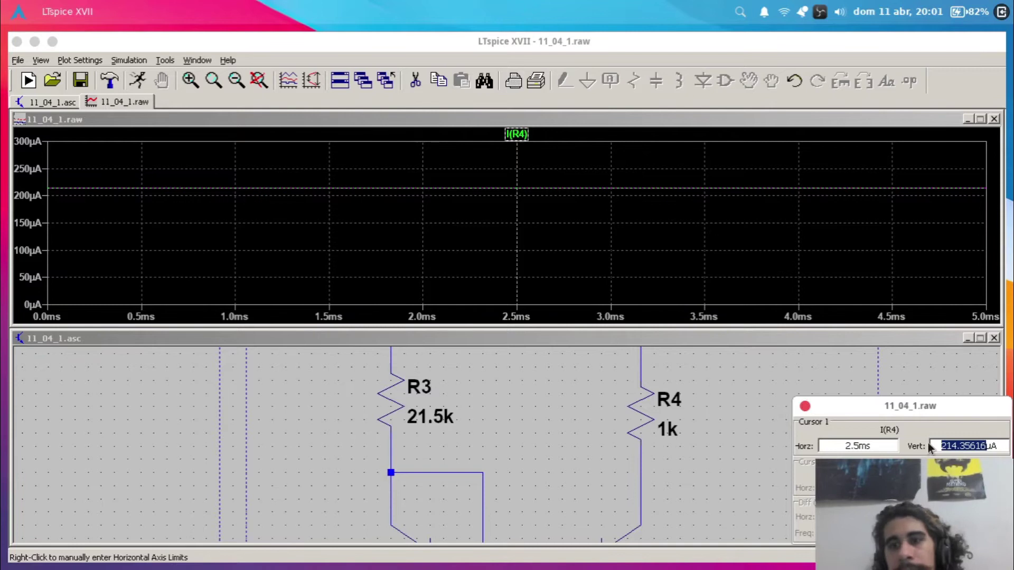
left_click(805, 406)
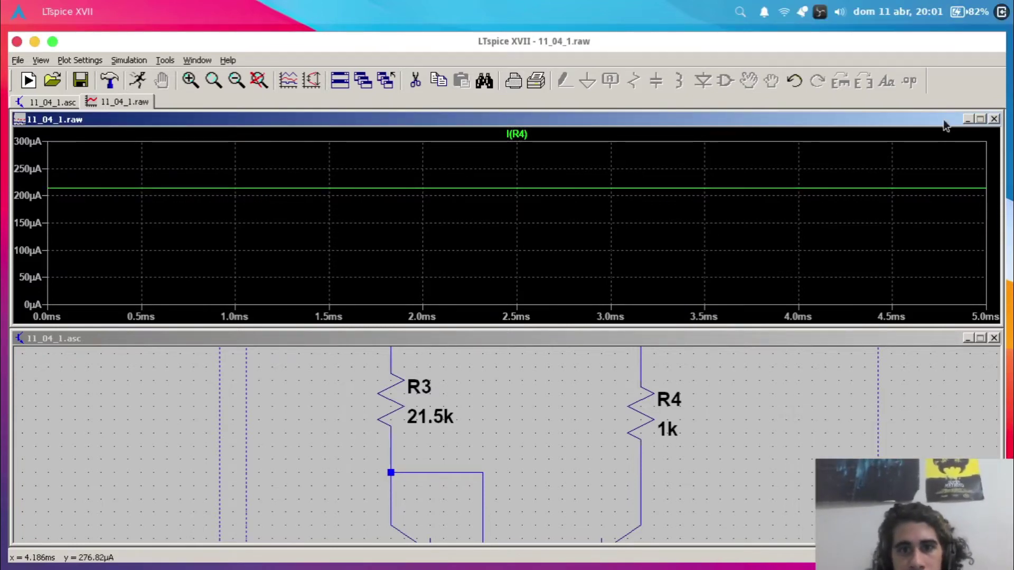
- Delete the I(R4) trace and plot the voltage at the node below R4
right_click(518, 135)
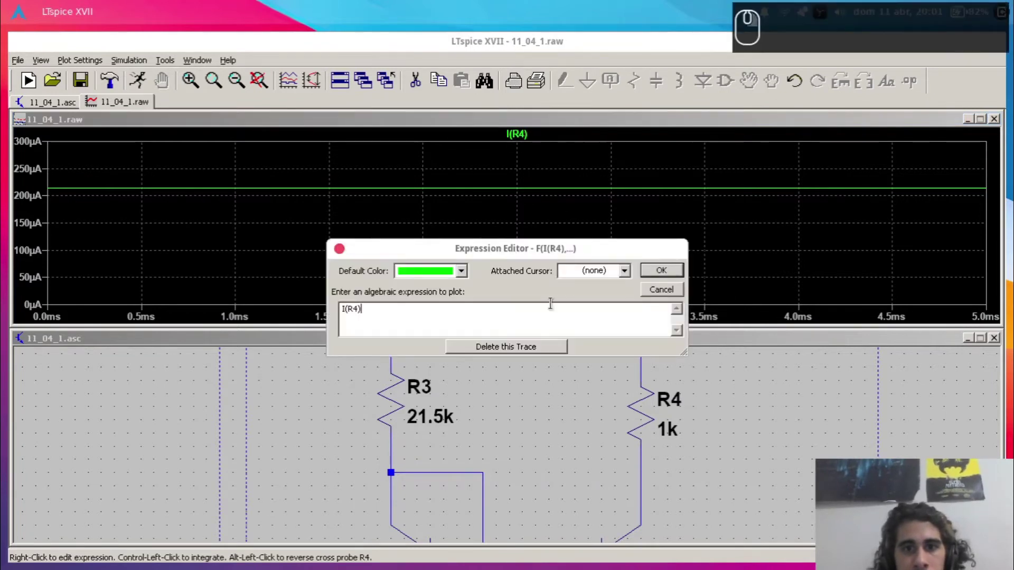
left_click(534, 344)
left_click(644, 478)
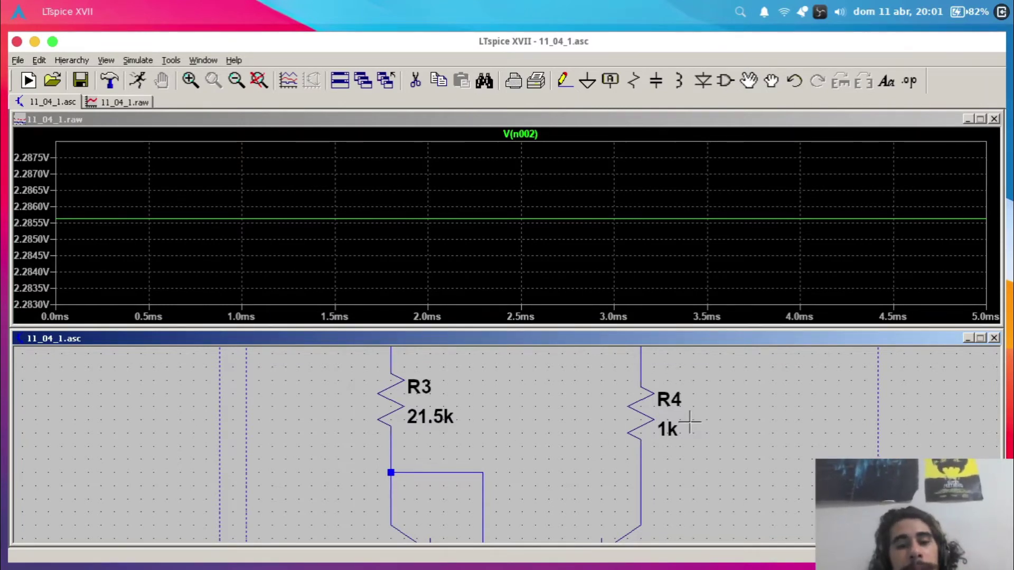
- Switch to the Python terminal, highlight the result of 200e-6*1000 for comparison, and return to LTspice
key("alt+Tab")
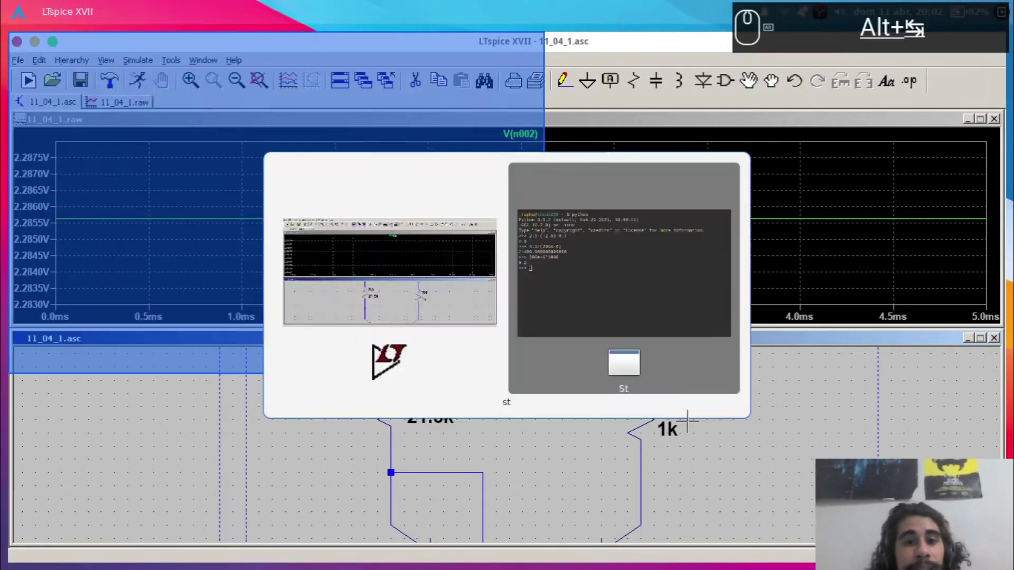
triple_click(10, 184)
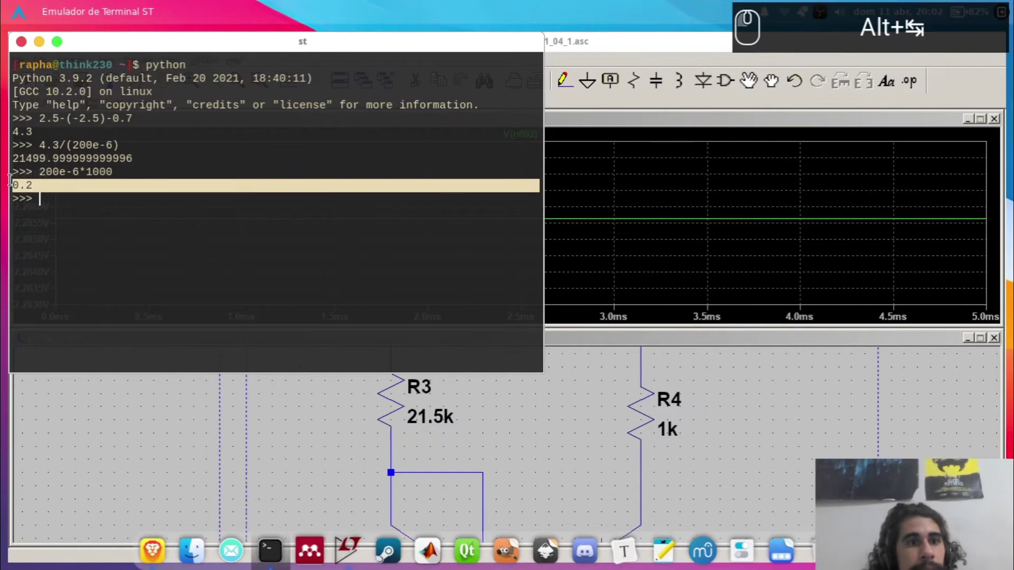
key("alt+Tab")
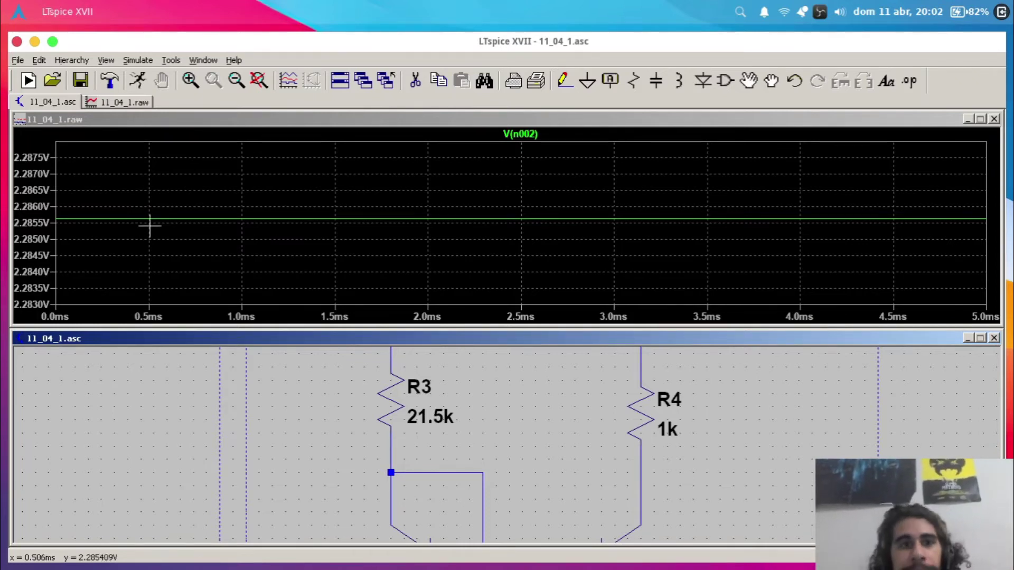
- Set R4's value to 2k and rerun the transient simulation
right_click(667, 416)
type("2k")
key("Return")
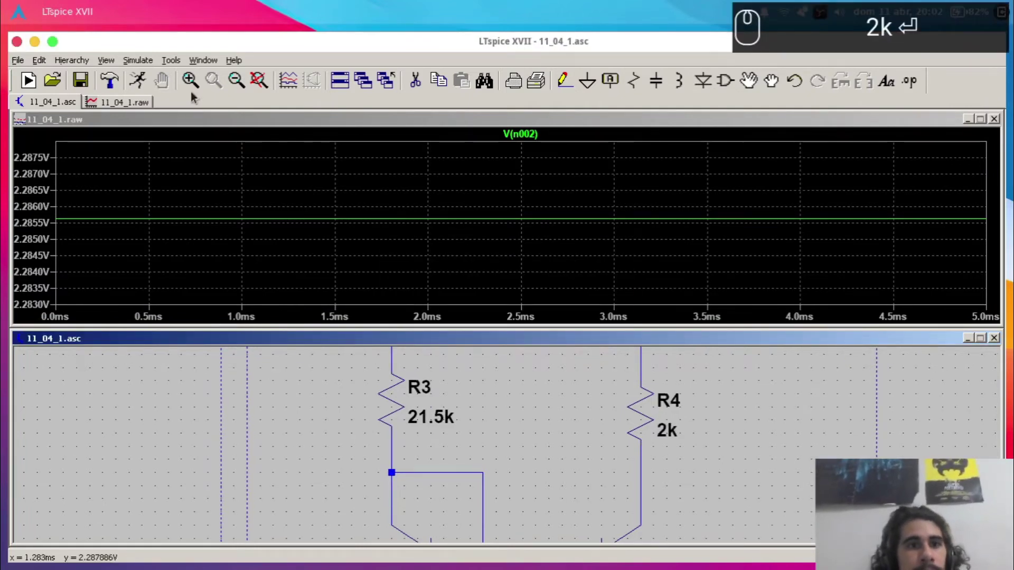
left_click(137, 81)
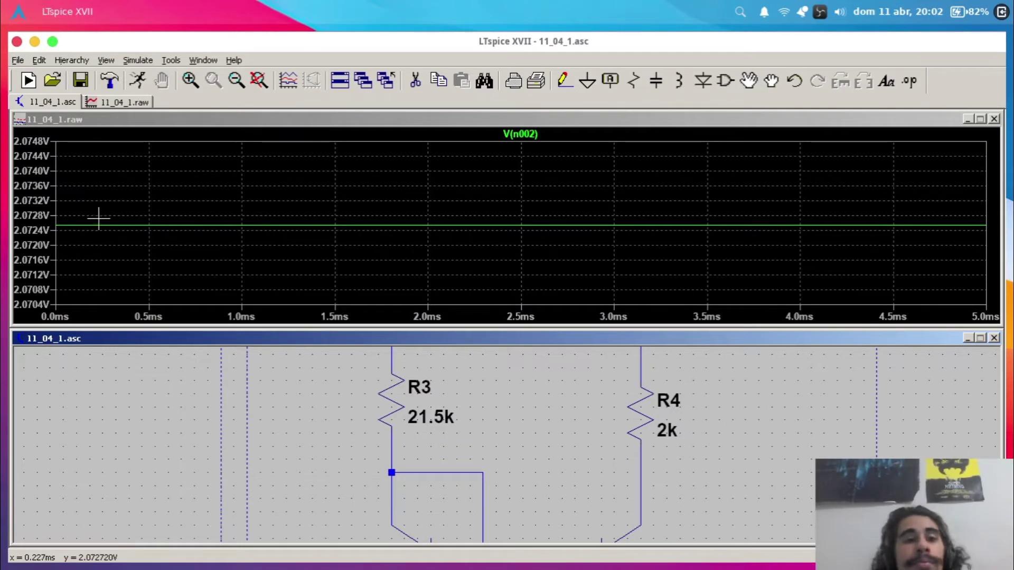
- Set R4's value to 4k, rerun the transient simulation and check R4's current
right_click(659, 425)
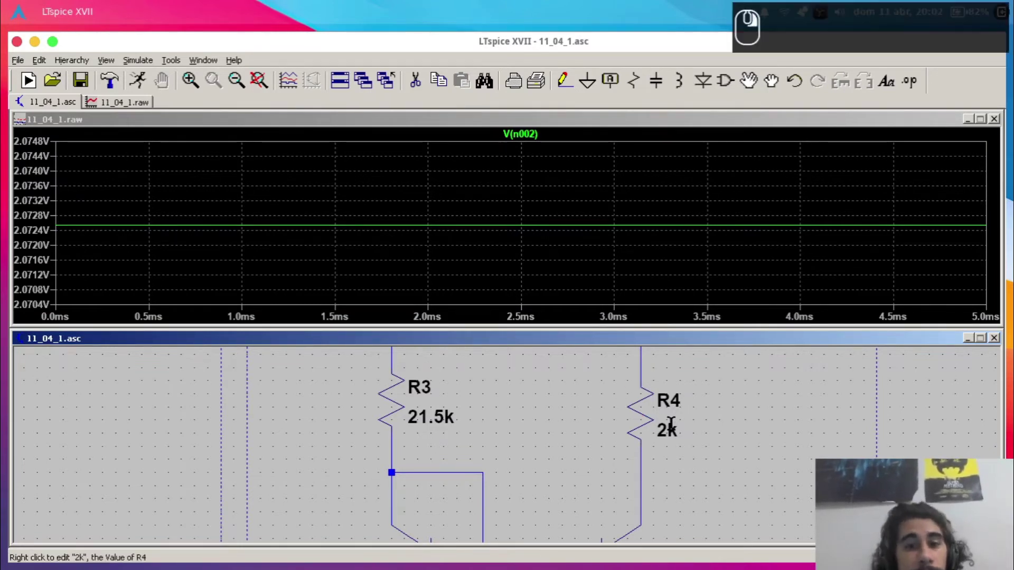
type("4k")
key("Return")
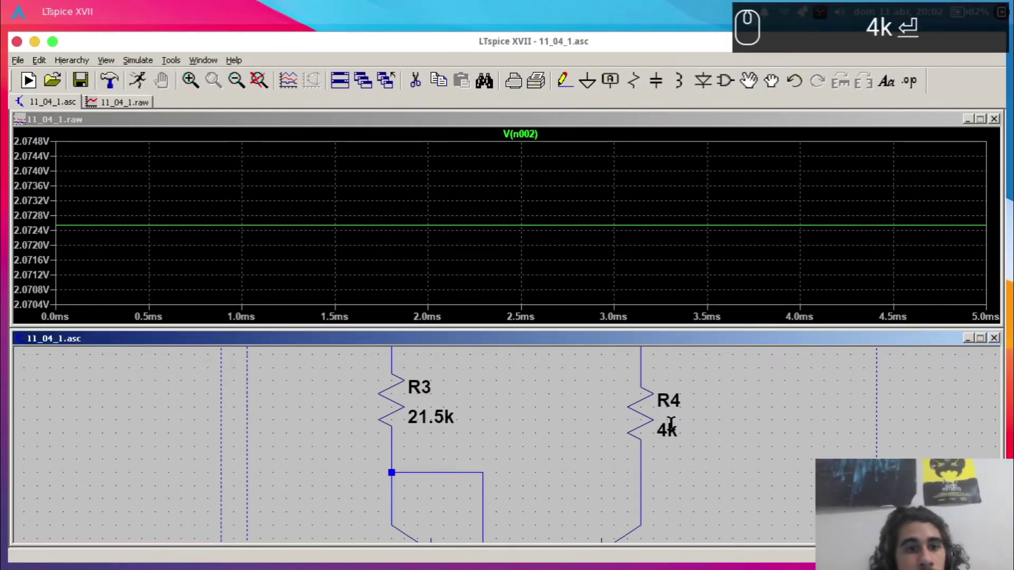
left_click(137, 80)
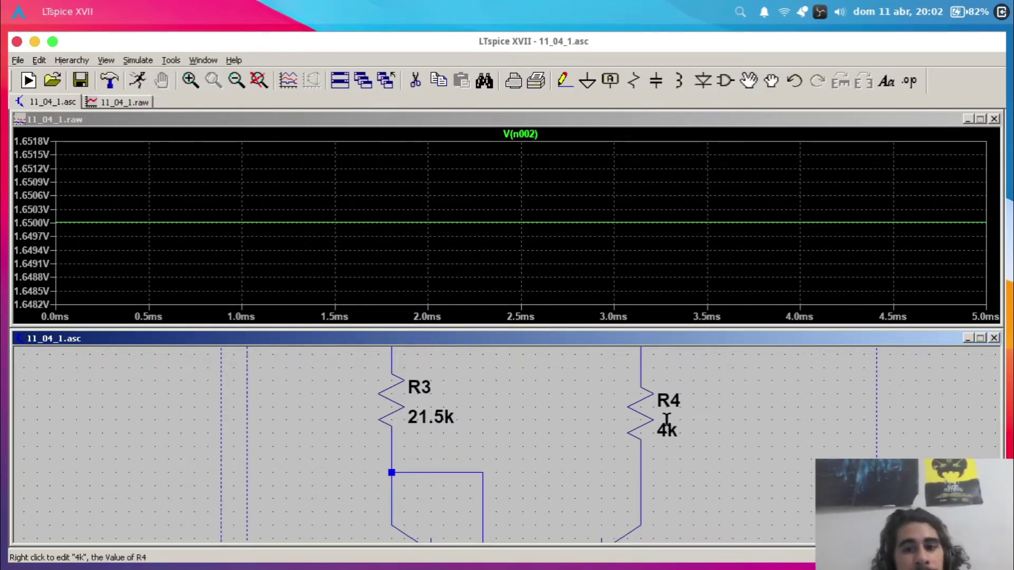
scroll(739, 420, "up", 1)
scroll(739, 420, "down", 1)
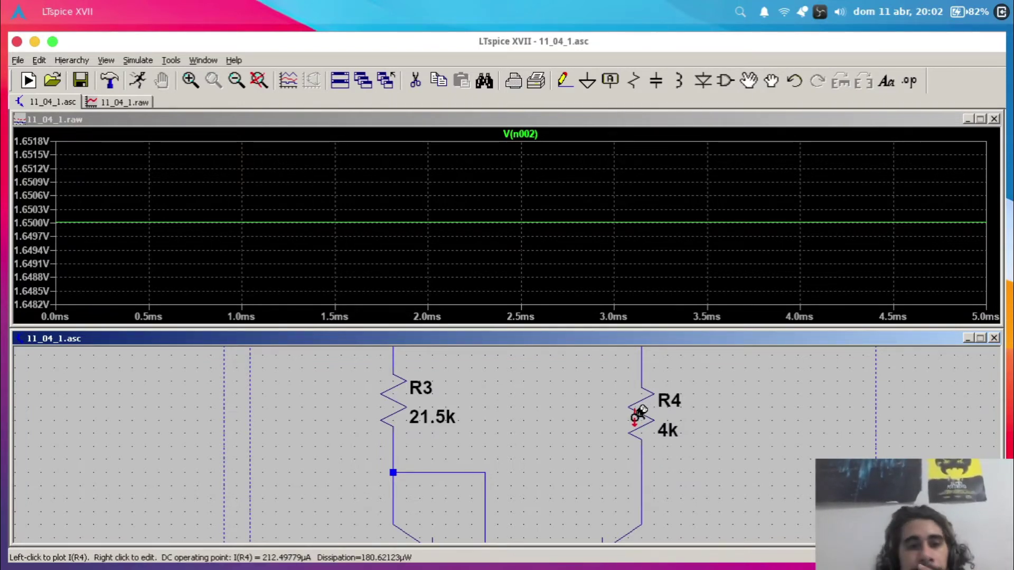
- Close the waveform plot and maximize the schematic so all circuit blocks are shown
left_click(992, 120)
left_click(993, 120)
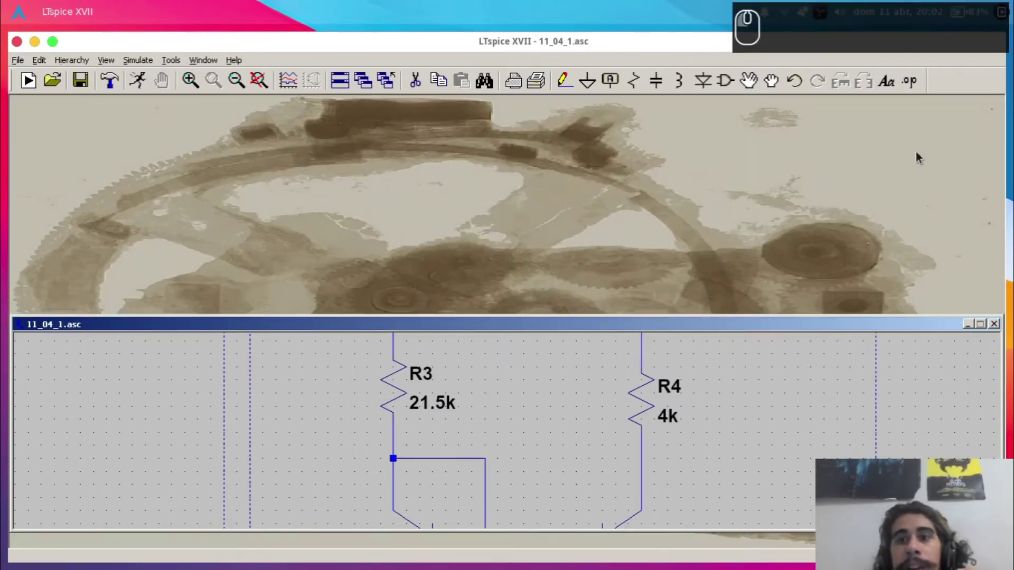
double_click(708, 329)
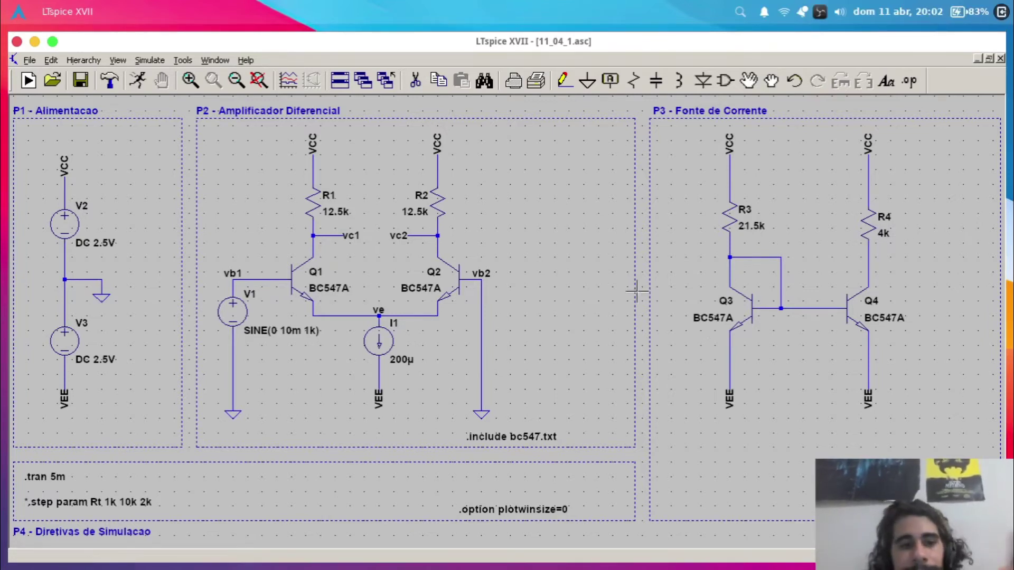
- Replace the .tran 5m simulation command with .op
right_click(54, 475)
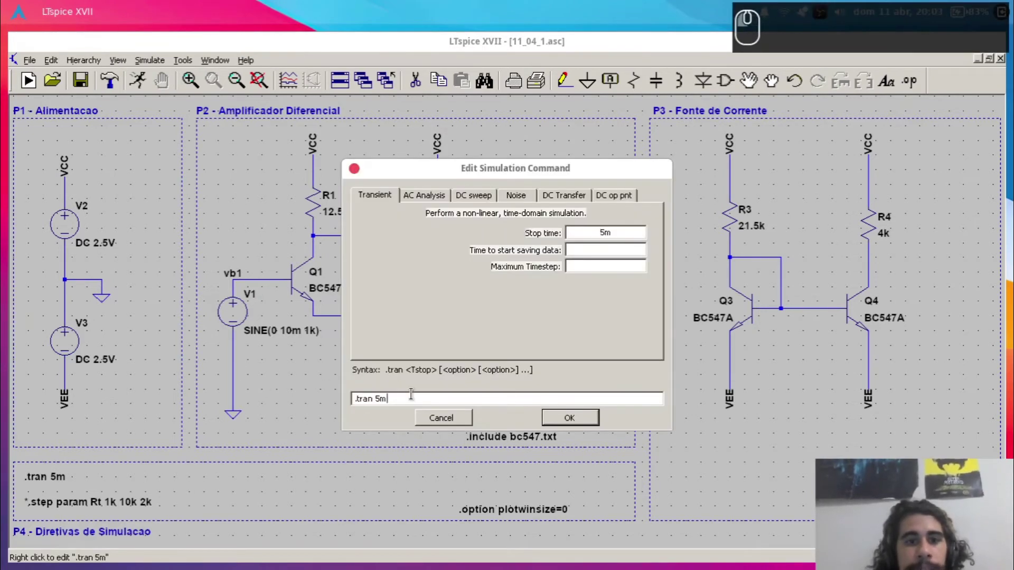
key("shift+Home")
type(".op")
key("Return")
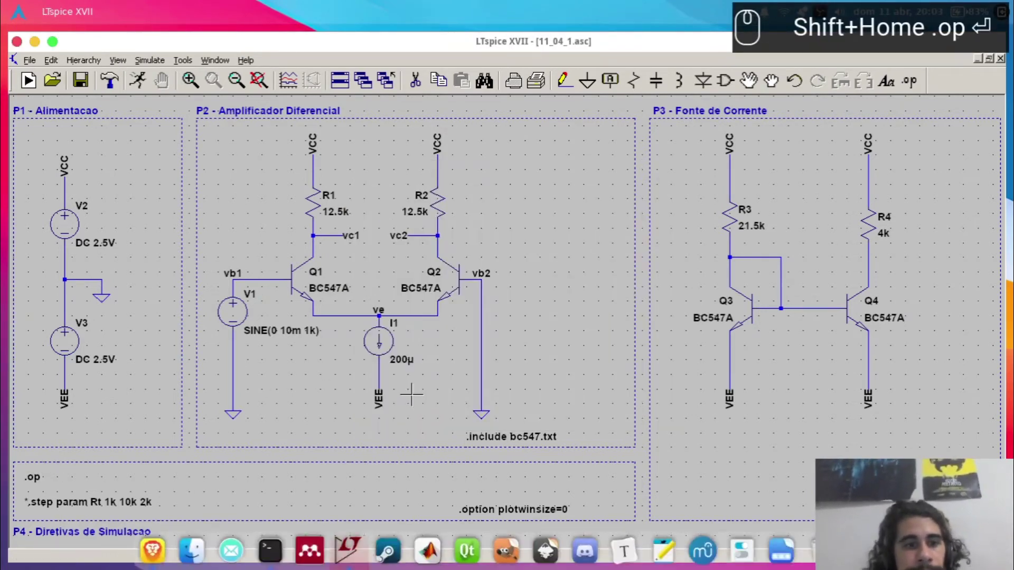
- Open the commented Rt step directive for editing and remove its leading asterisk, leaving .step param Rt 1k 10k 2k
right_click(94, 502)
left_click(407, 331)
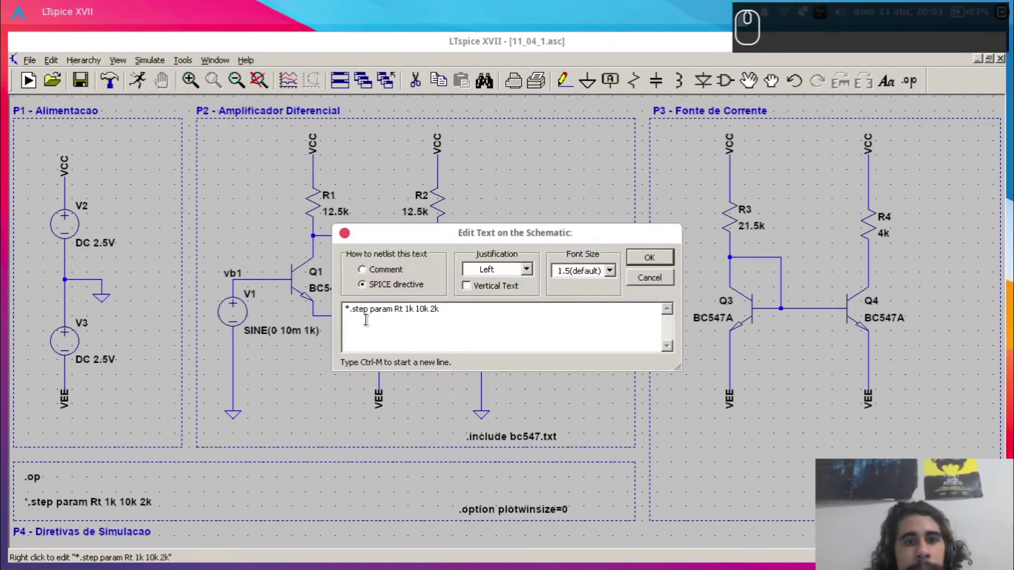
left_click(348, 309)
key("BackSpace")
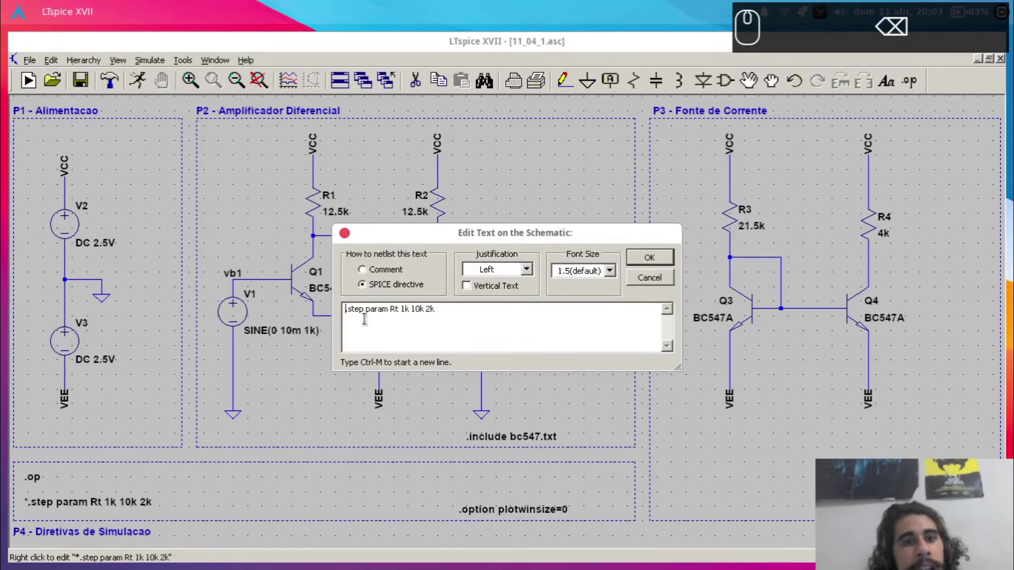
- Examine the parts of the .step directive: the keyword, the parameter name Rt and its sweep values
double_click(362, 309)
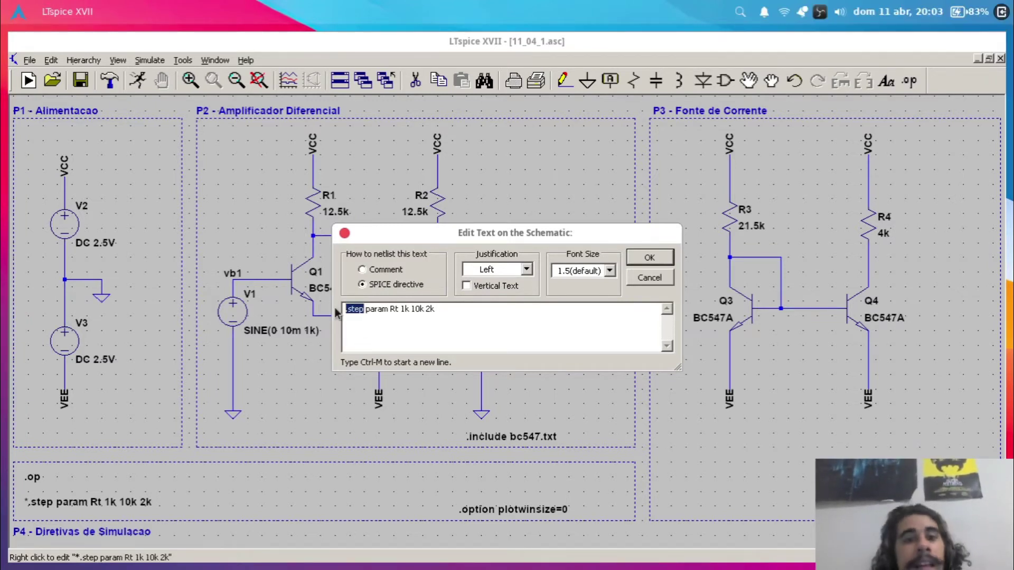
double_click(375, 308)
left_click(395, 316)
key("Right")
key("Right")
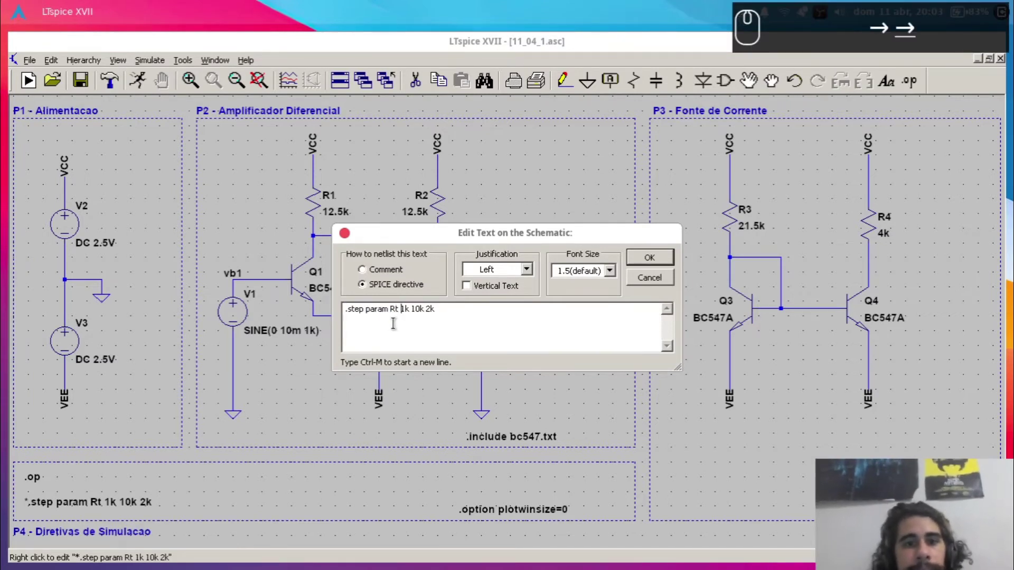
key("shift+Right")
key("shift+Right")
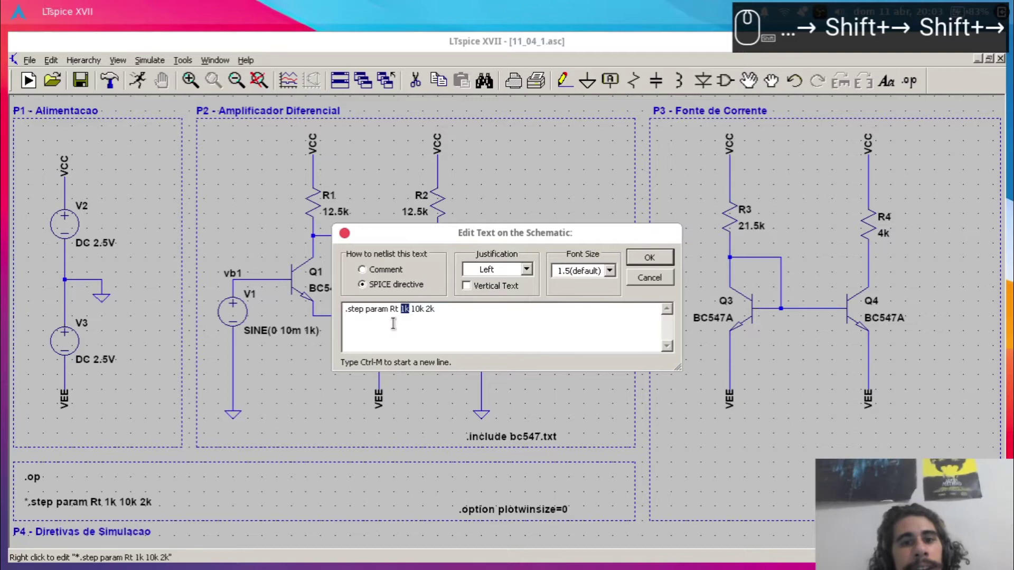
key("shift+Right")
key("shift+Right")
key("shift+Right")
key("shift+Right")
key("Left")
key("Left")
key("Left")
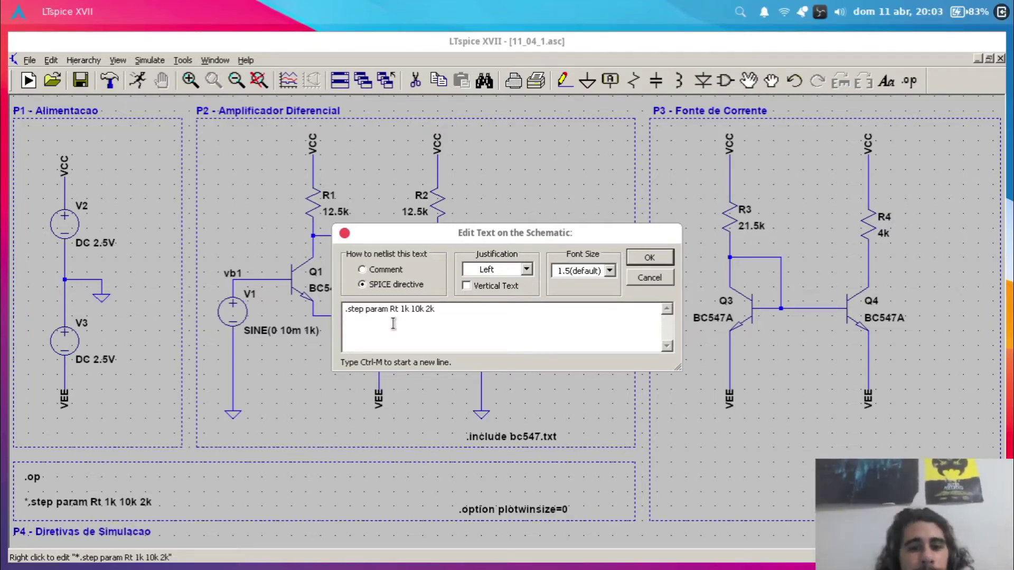
- Apply the edited .step directive and save the schematic
left_click(648, 259)
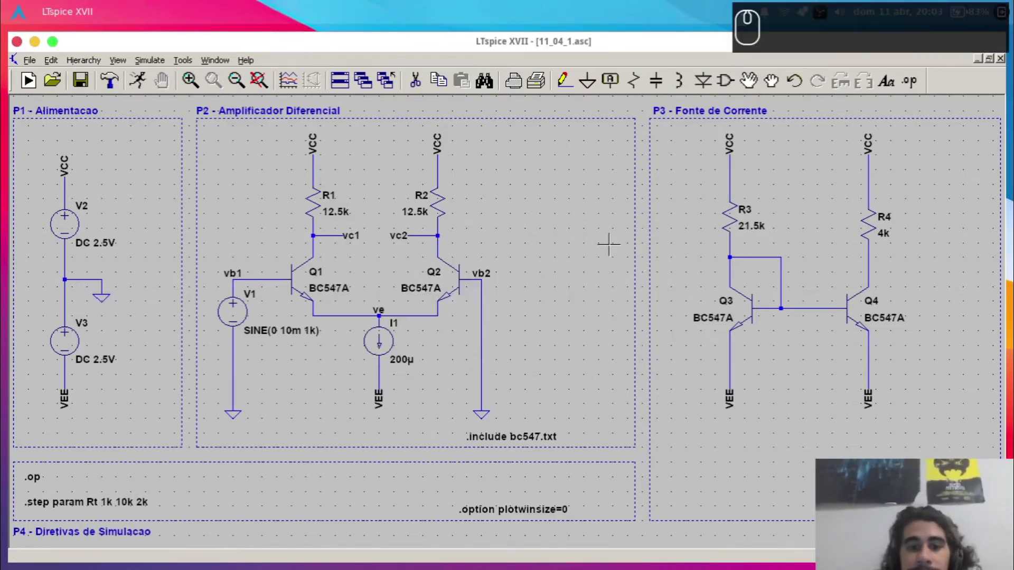
key("ctrl+s")
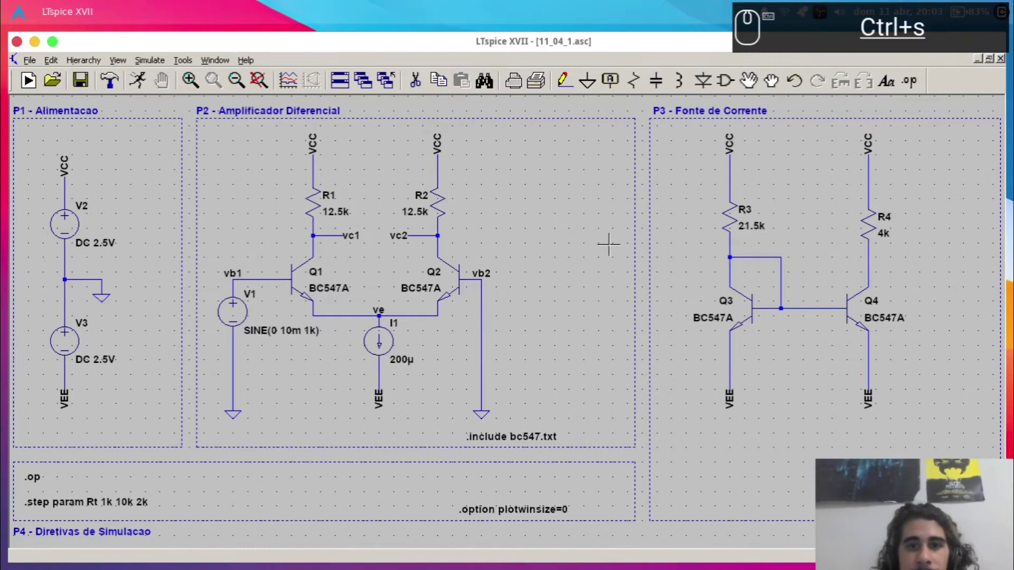
- Set R4's value to the parameter {Rt} and save the schematic
right_click(883, 233)
type("{")
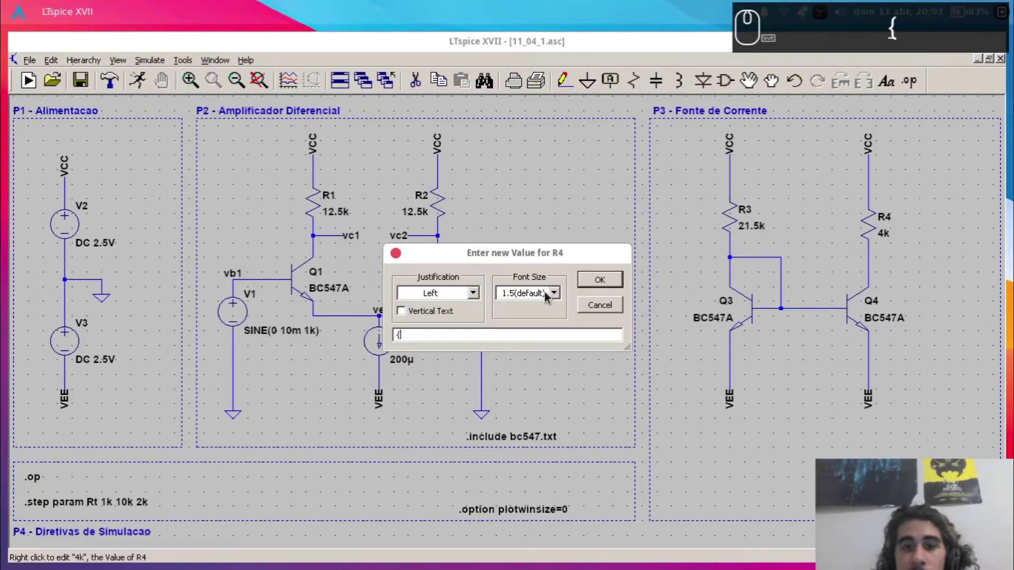
type("Rt}")
key("Left")
type("Rt")
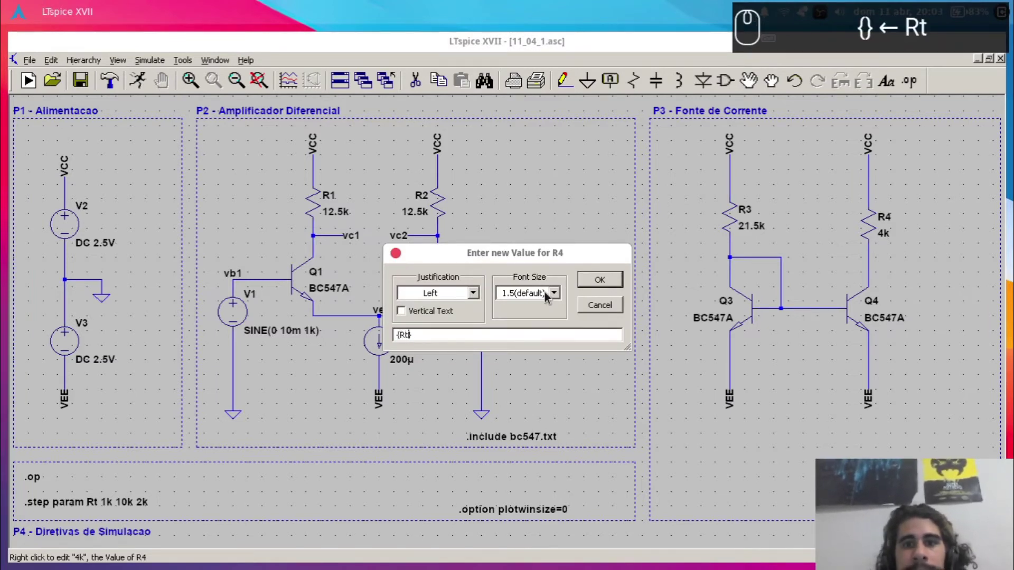
key("Return")
key("ctrl+s")
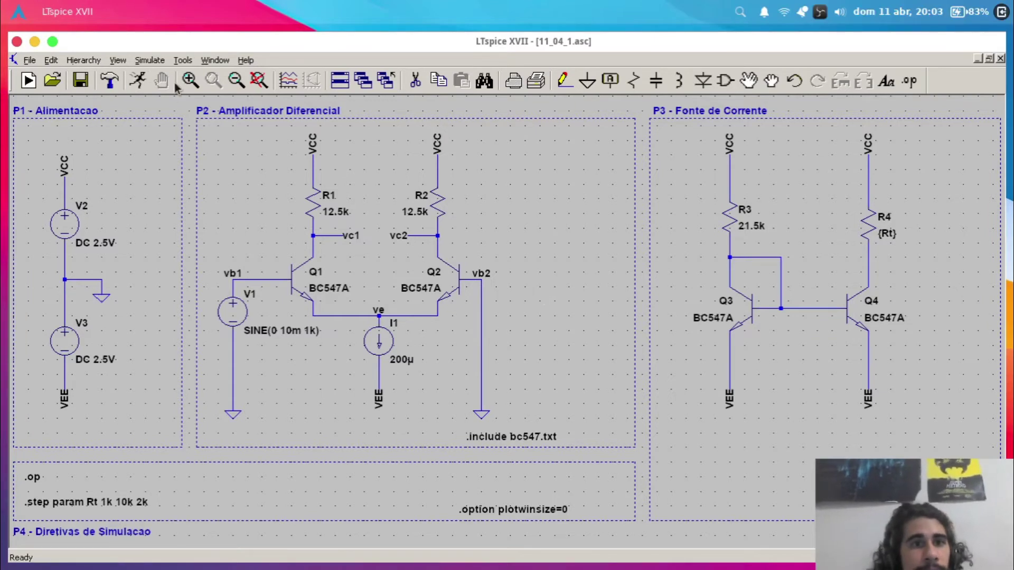
- Run the operating-point sweep and look over the .op and .step param Rt 1k 10k 2k directives
left_click(144, 86)
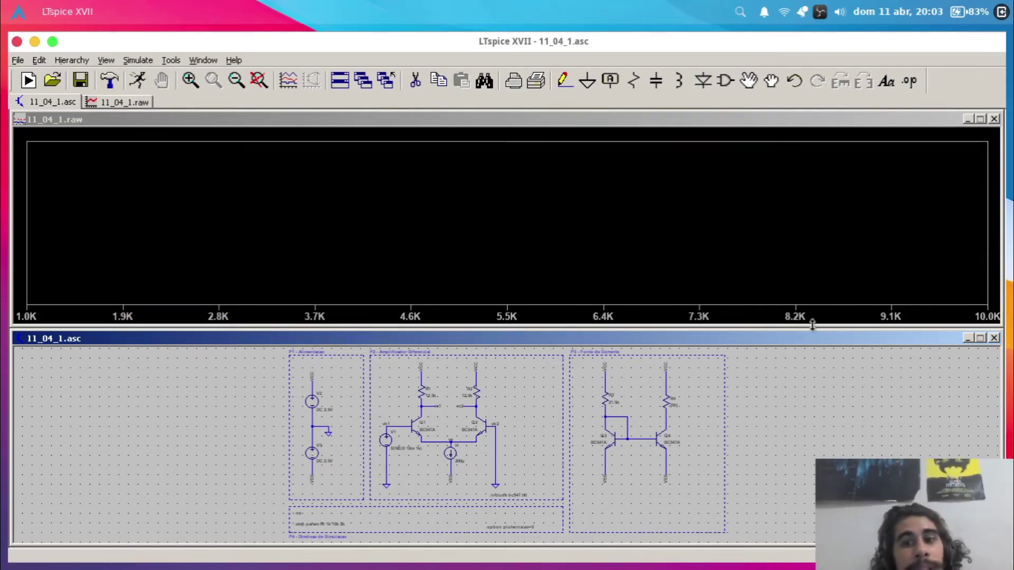
scroll(305, 516, "up", 3)
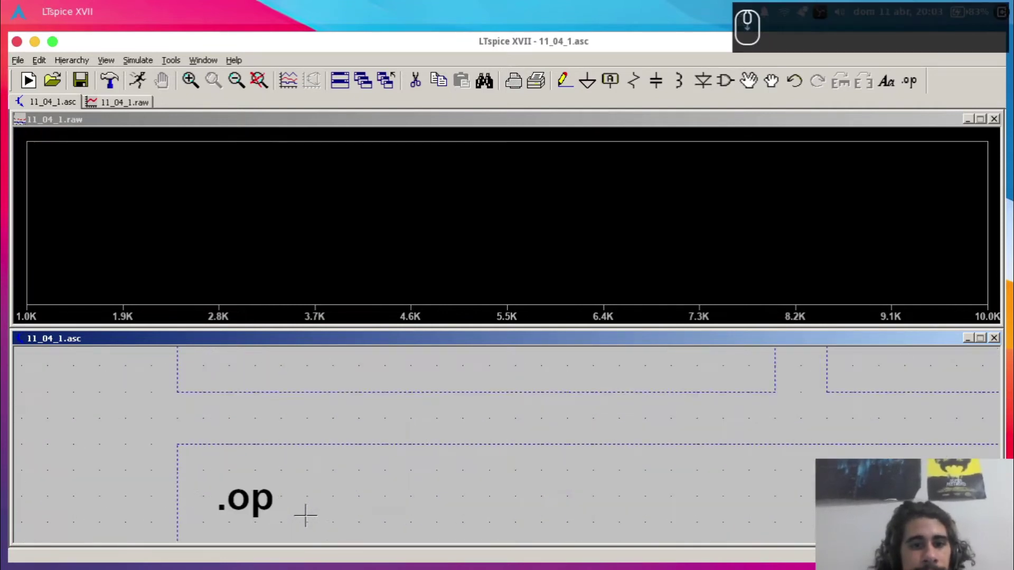
left_click_drag(345, 385, 323, 347)
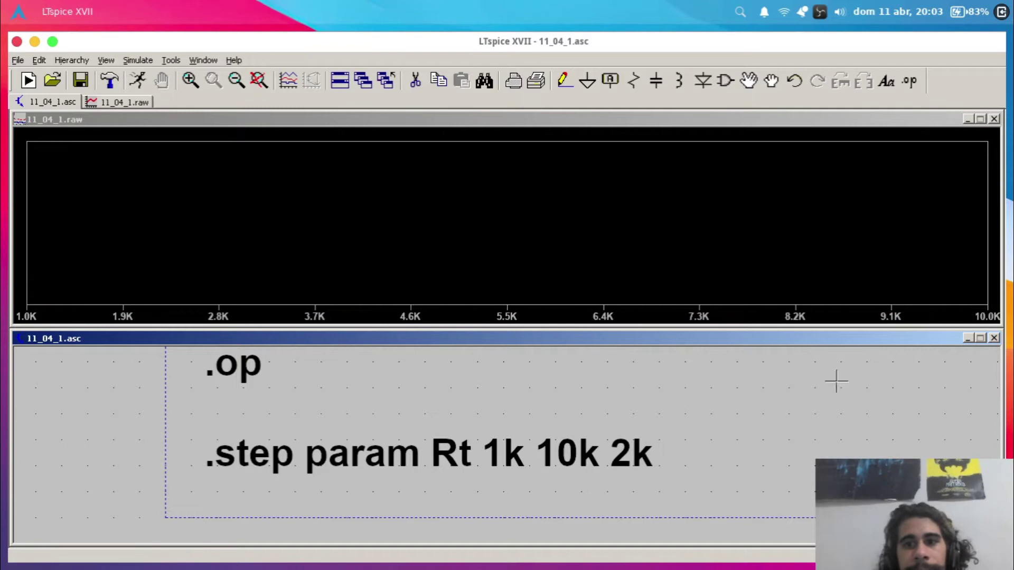
scroll(810, 412, "down", 4)
- Plot the voltage of the node between R4 and Q4's collector against the swept Rt
left_click(428, 254)
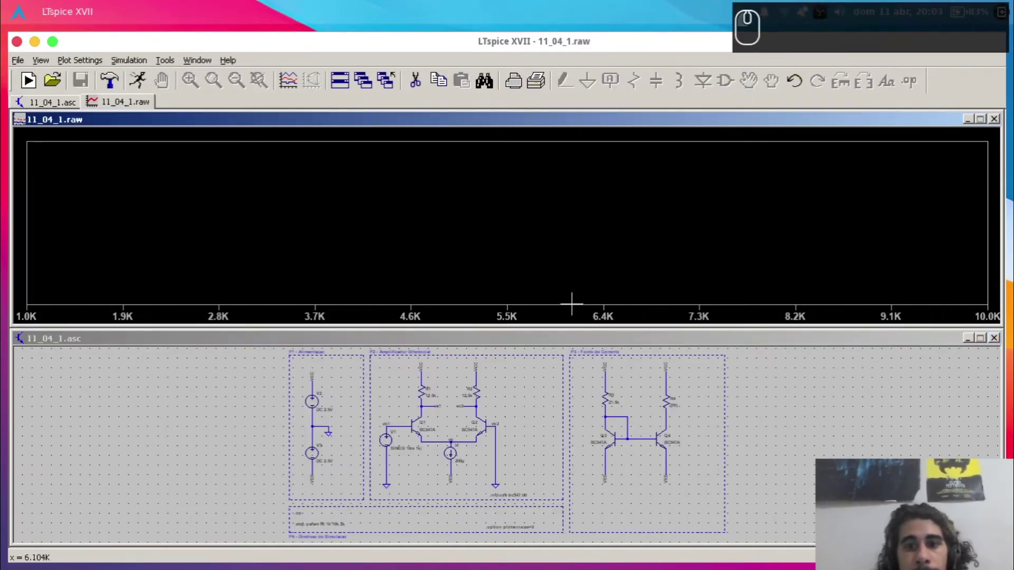
left_click(692, 414)
scroll(676, 414, "up", 4)
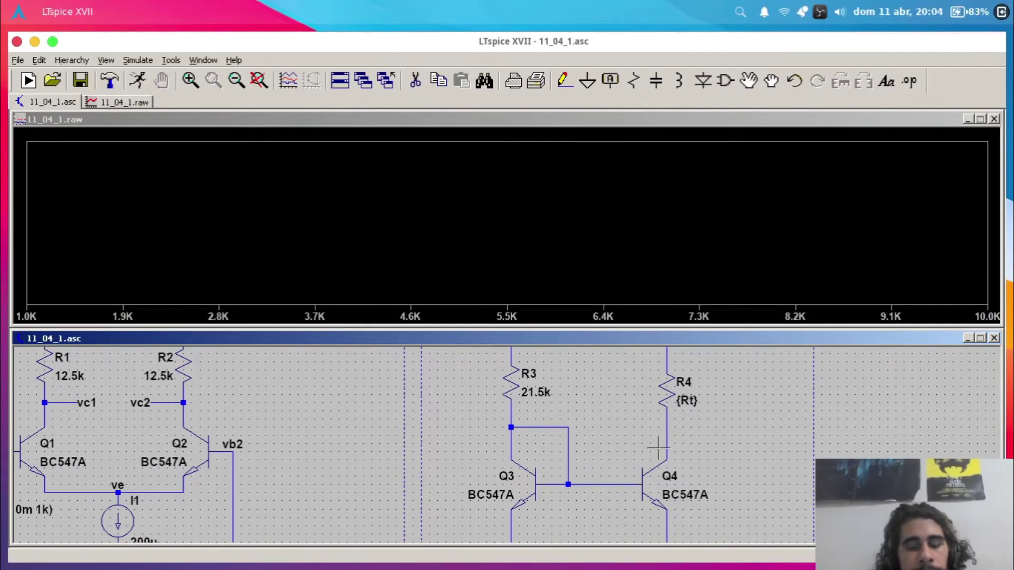
left_click(670, 427)
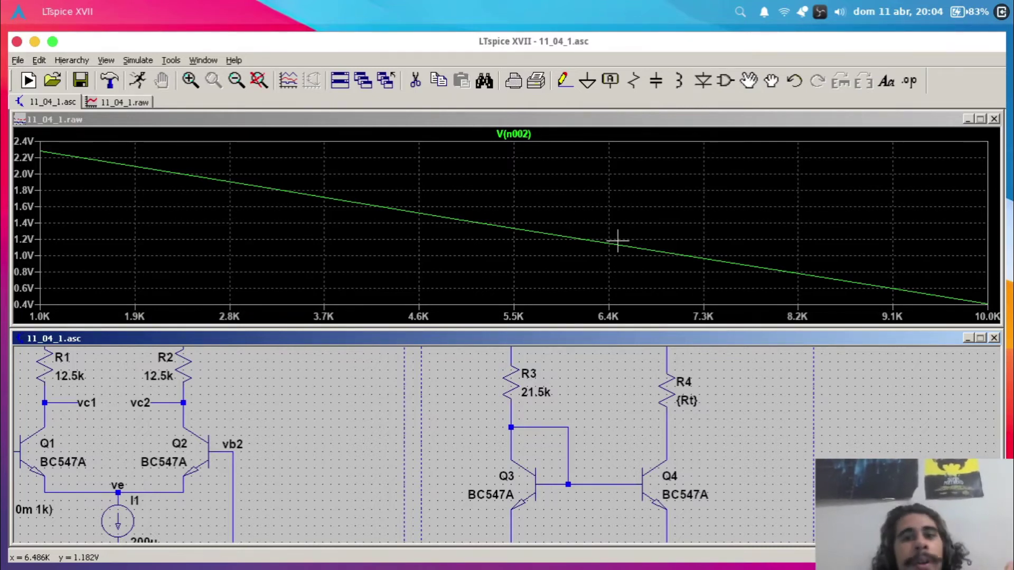
- Delete the V(n002) trace and plot Q4's collector current, Ic(Q4), in its place
left_click(755, 429)
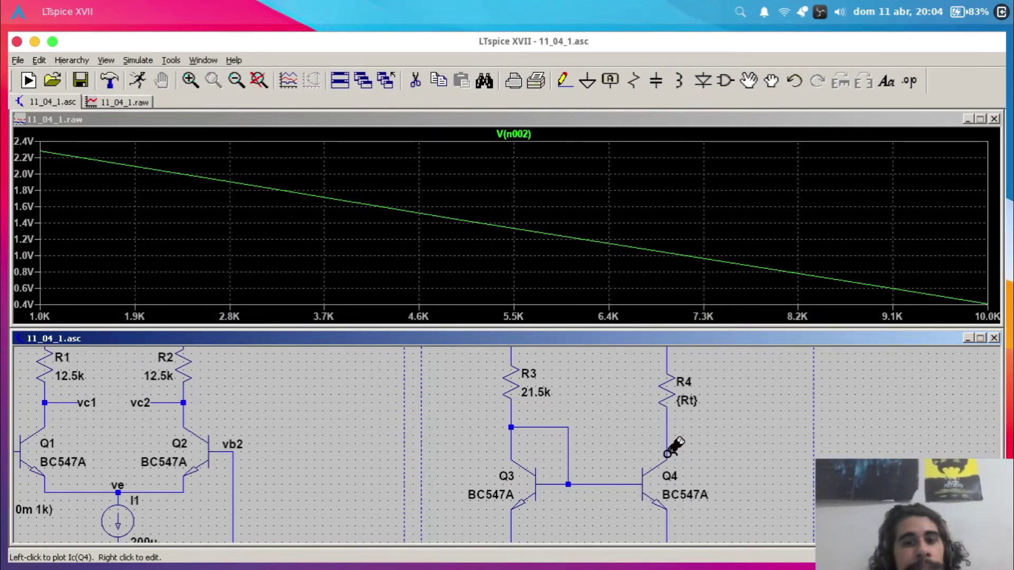
right_click(525, 133)
left_click(545, 351)
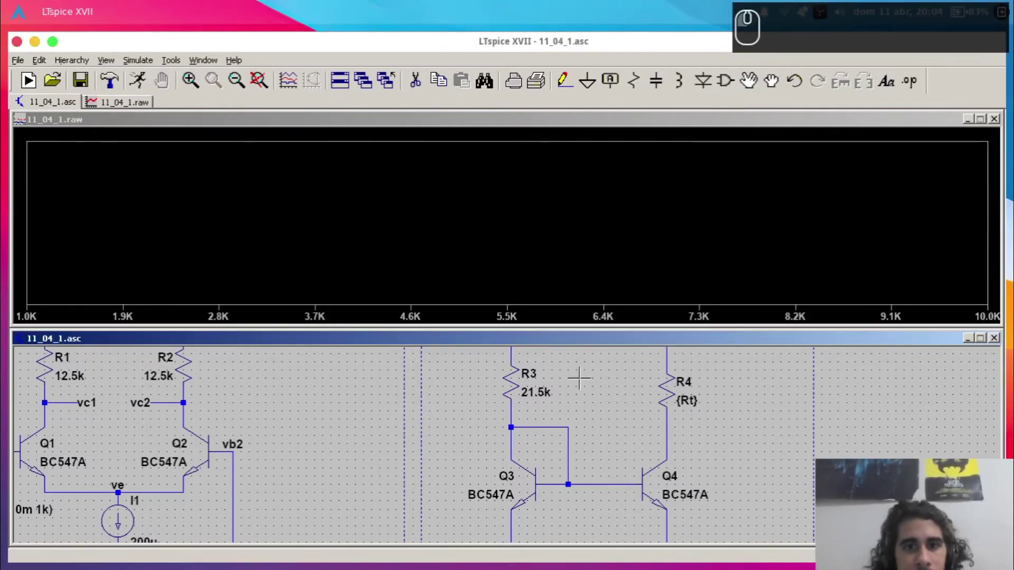
left_click(668, 449)
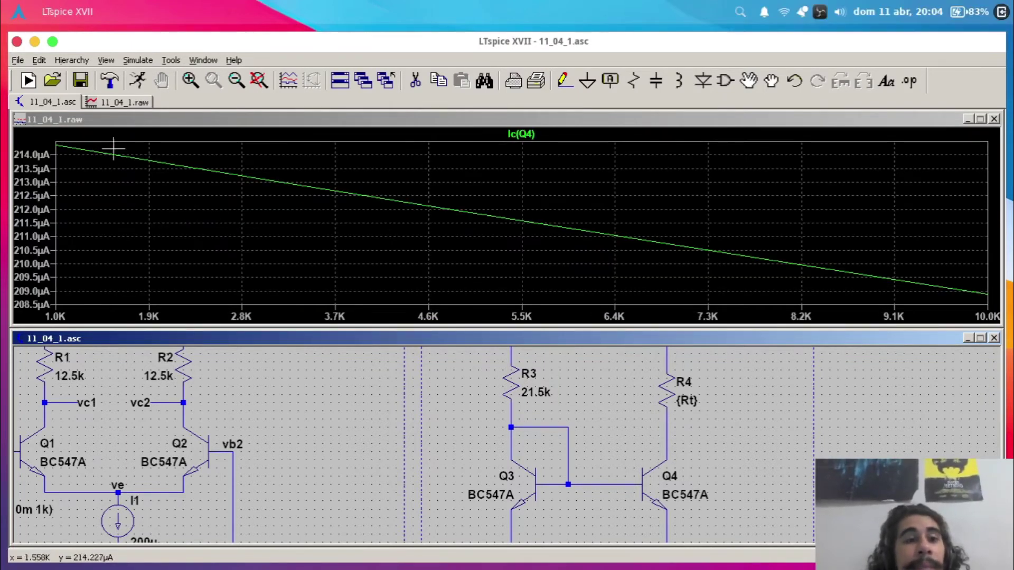
- Examine how Ic(Q4) varies over the Rt sweep and compare it with the mirror's R4–Q4 output branch
scroll(633, 222, "down", 5)
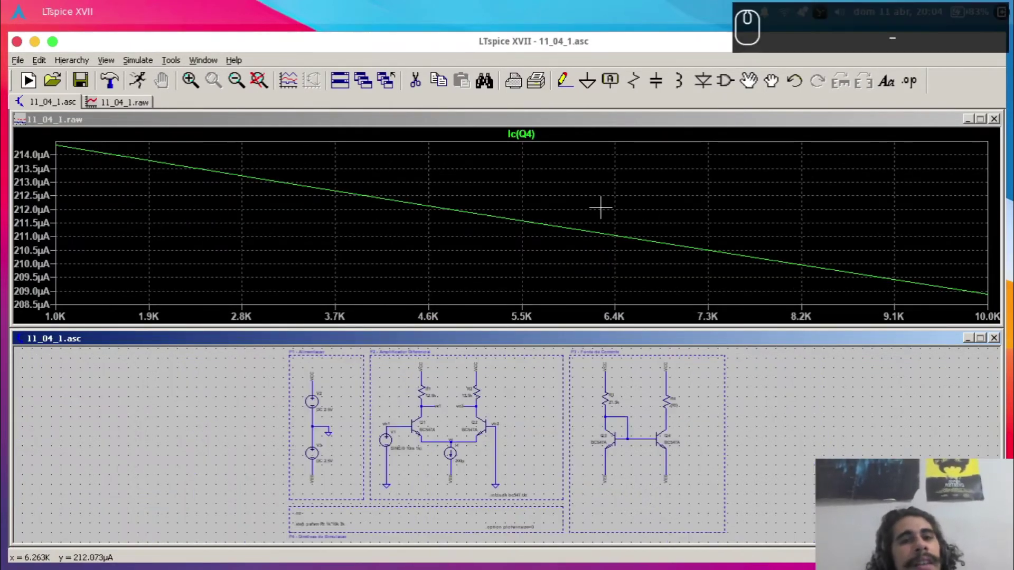
left_click(289, 95)
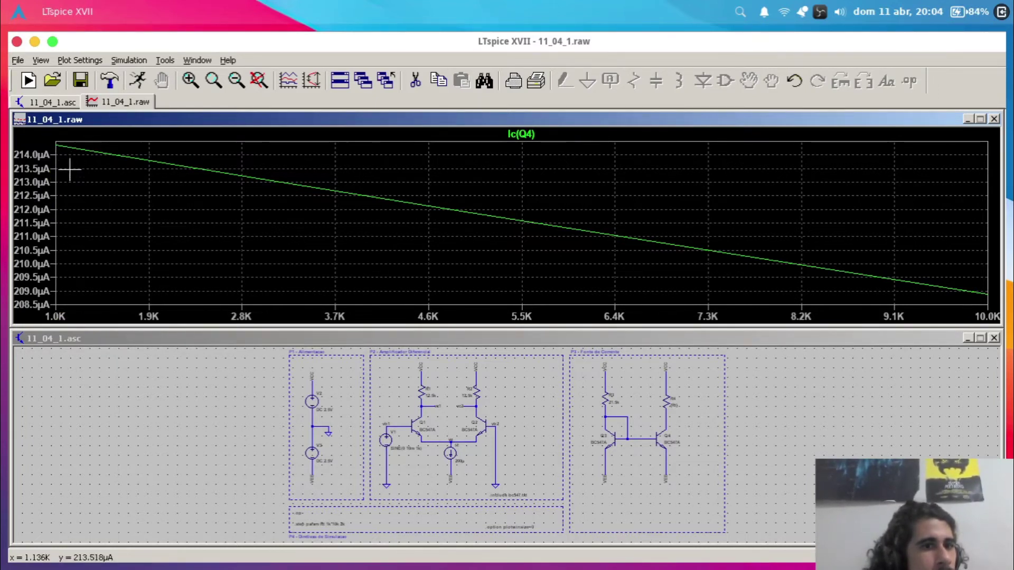
left_click(170, 338)
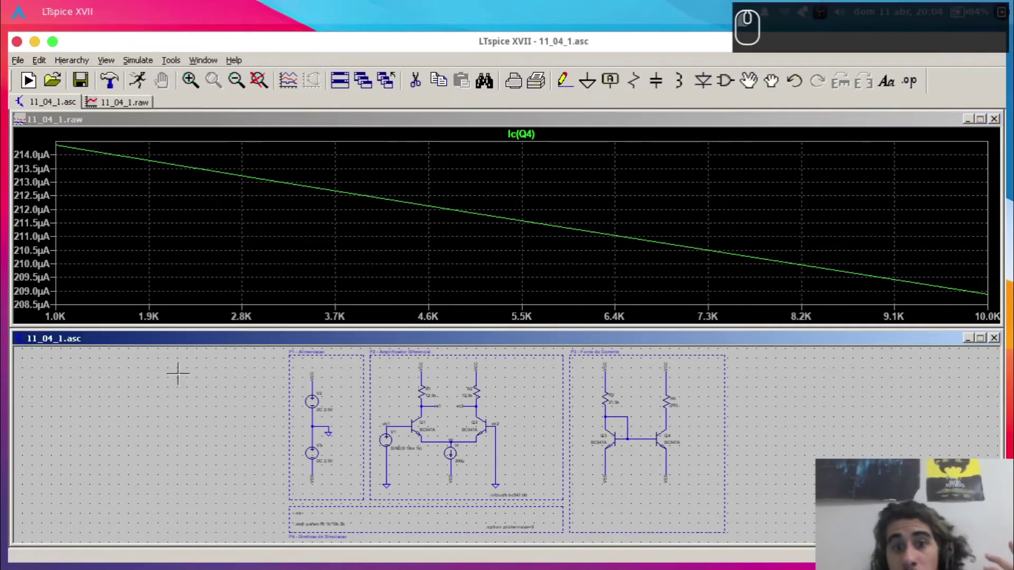
left_click(837, 406)
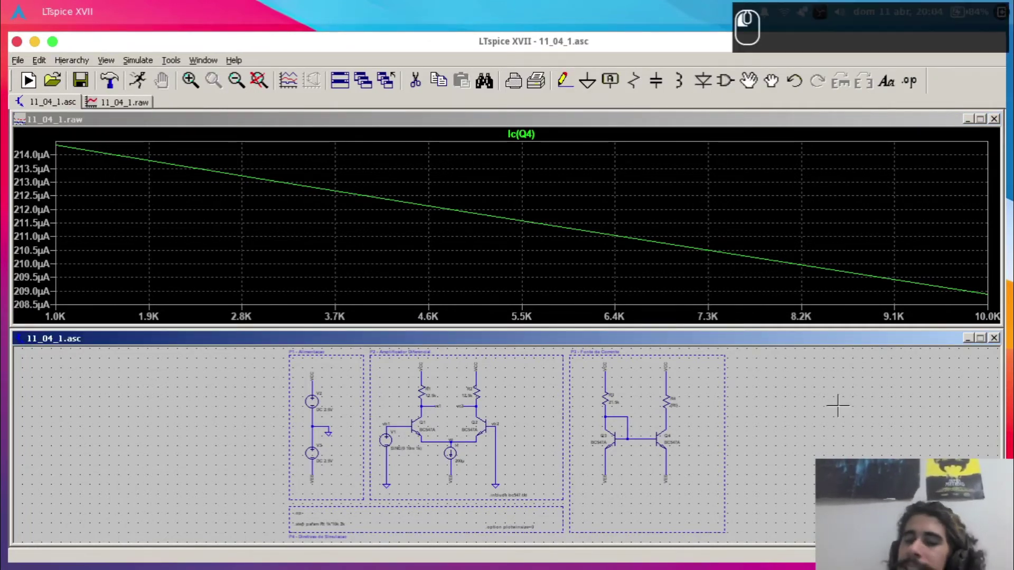
scroll(741, 417, "up", 1)
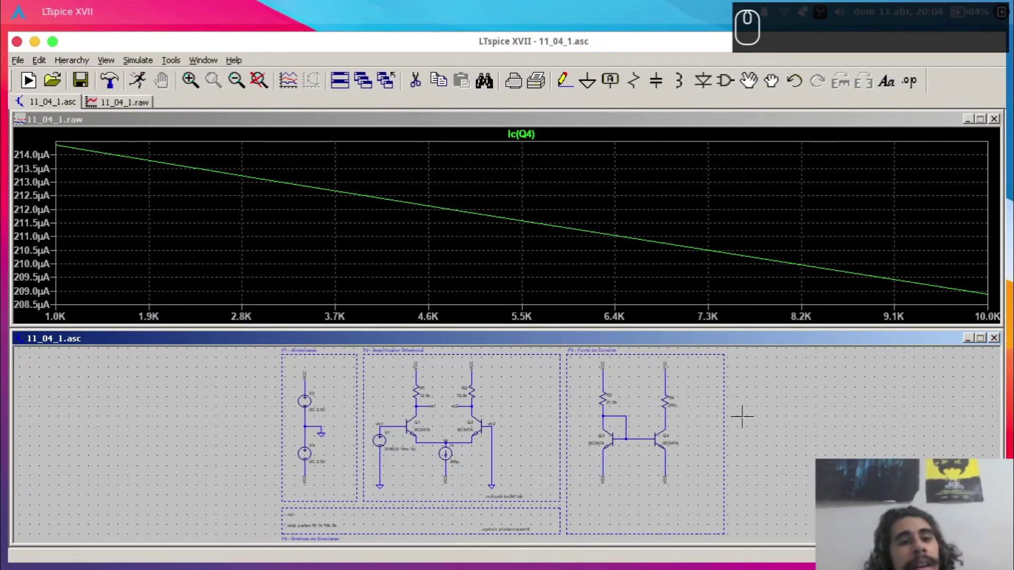
scroll(699, 415, "down", 1)
scroll(699, 415, "down", 3)
left_click_drag(700, 412, 486, 407)
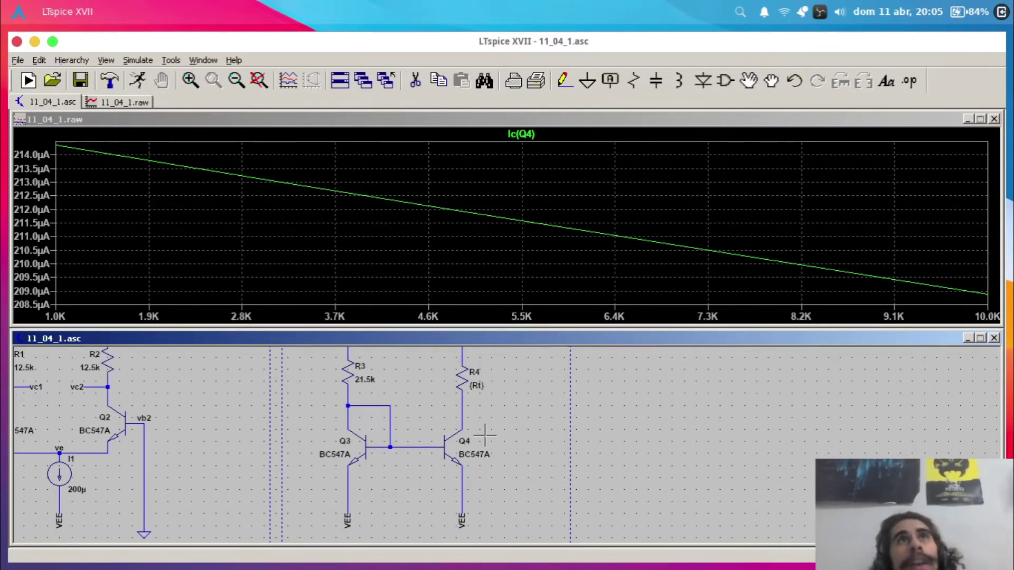
- Add the voltage at Q4's collector node to the plot and set the horizontal axis quantity to V(n002)
left_click(512, 428)
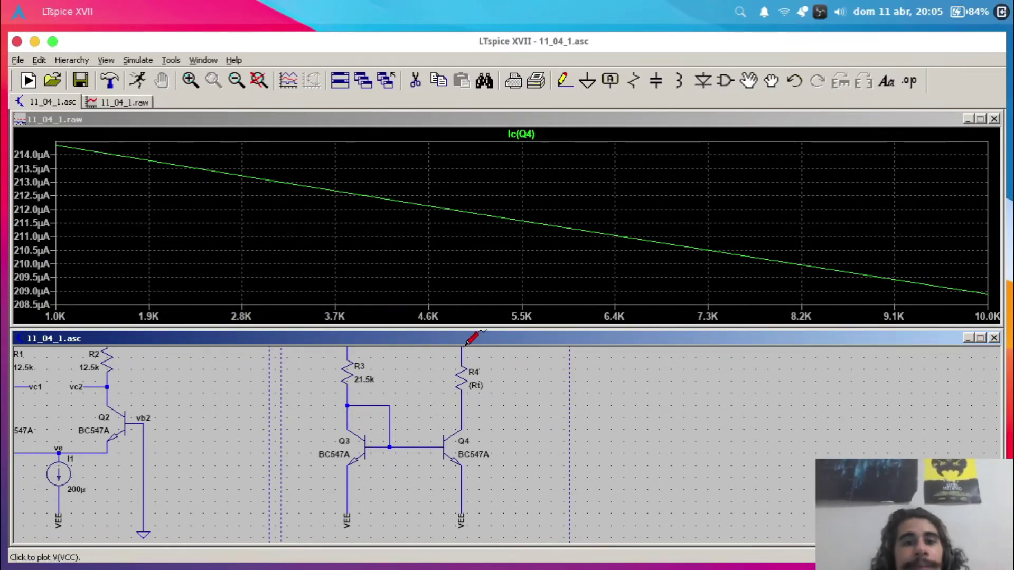
left_click(462, 404)
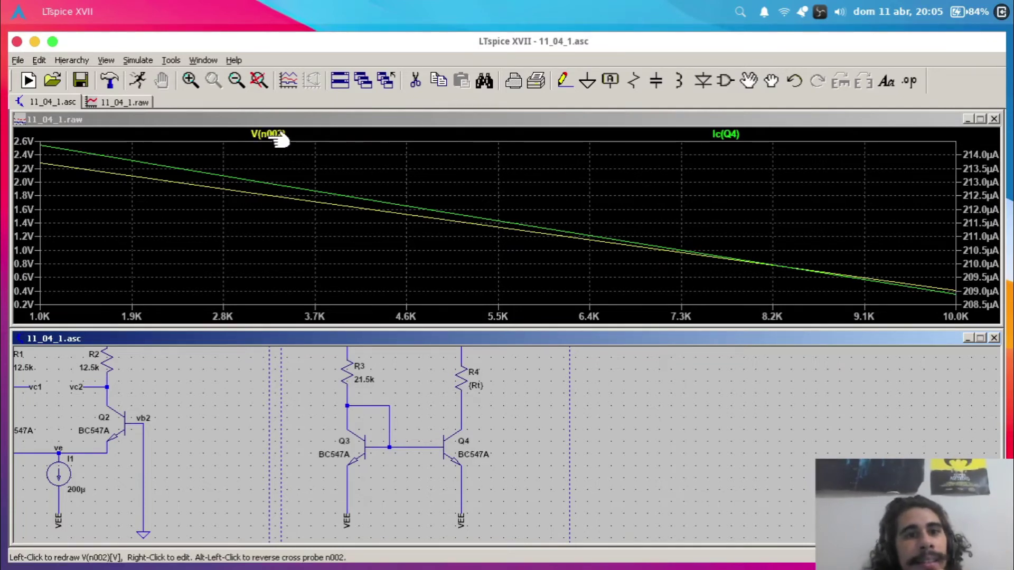
left_click(445, 312)
left_click_drag(449, 278, 410, 375)
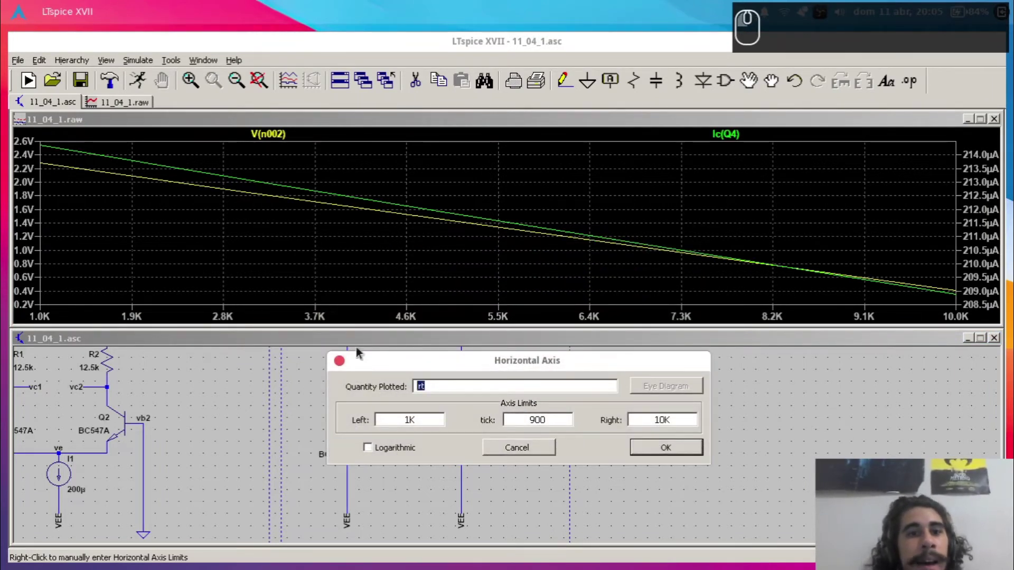
type("V()")
key("Left")
type("n002")
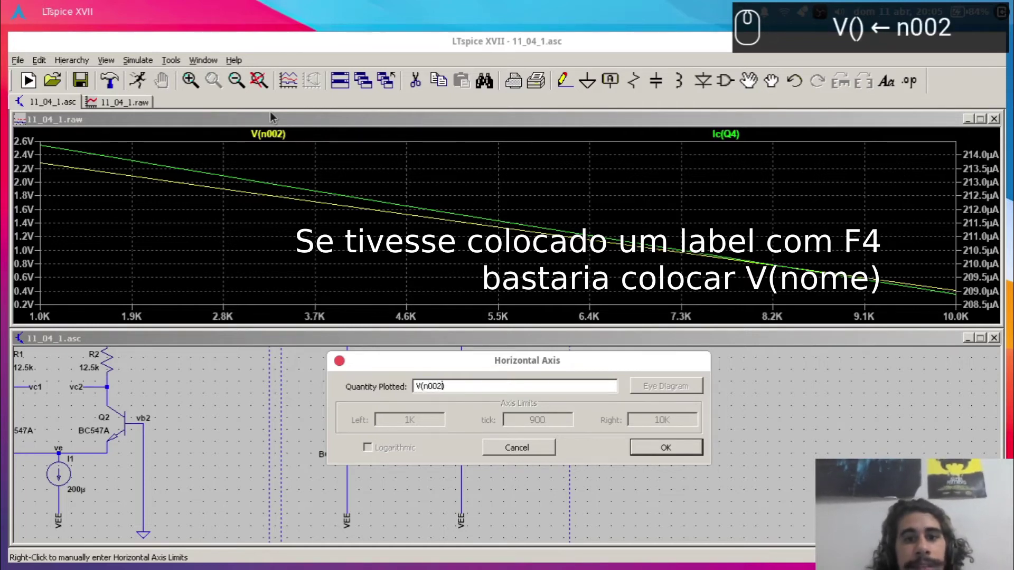
key("Return")
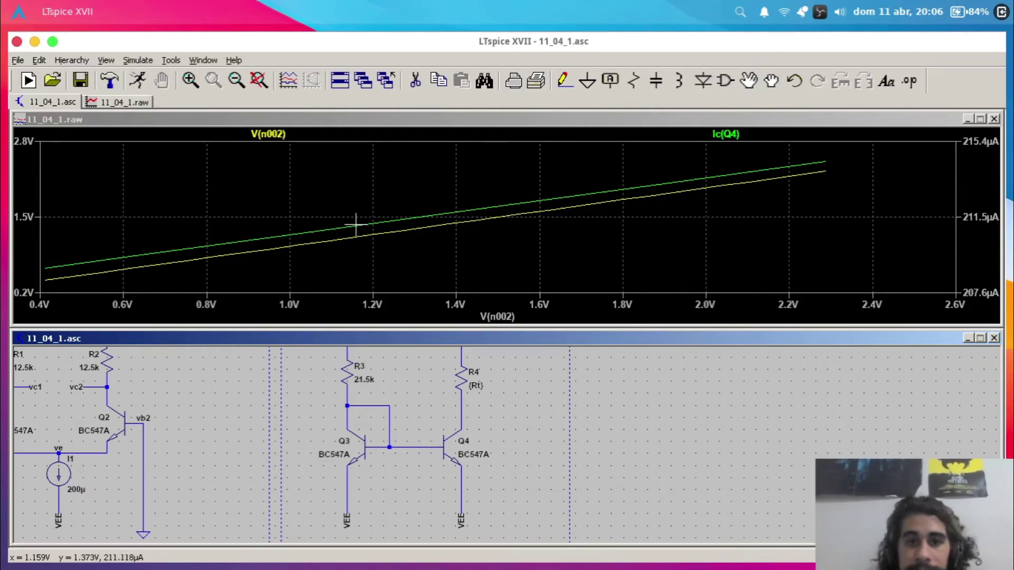
- Delete the V(n002) trace and place two cursors on Ic(Q4) at about 1.0 V and 2.0 V
right_click(283, 135)
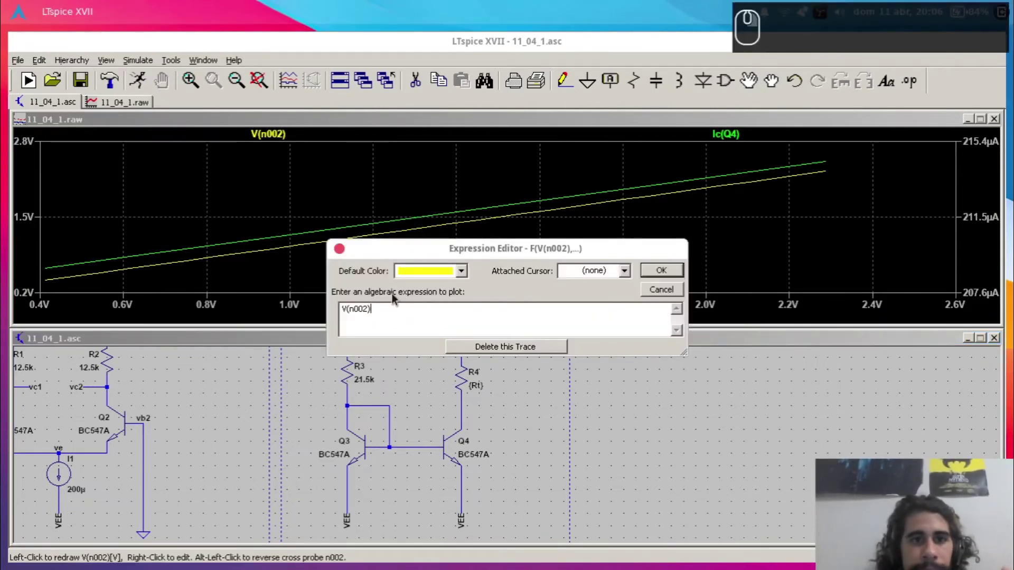
left_click(491, 351)
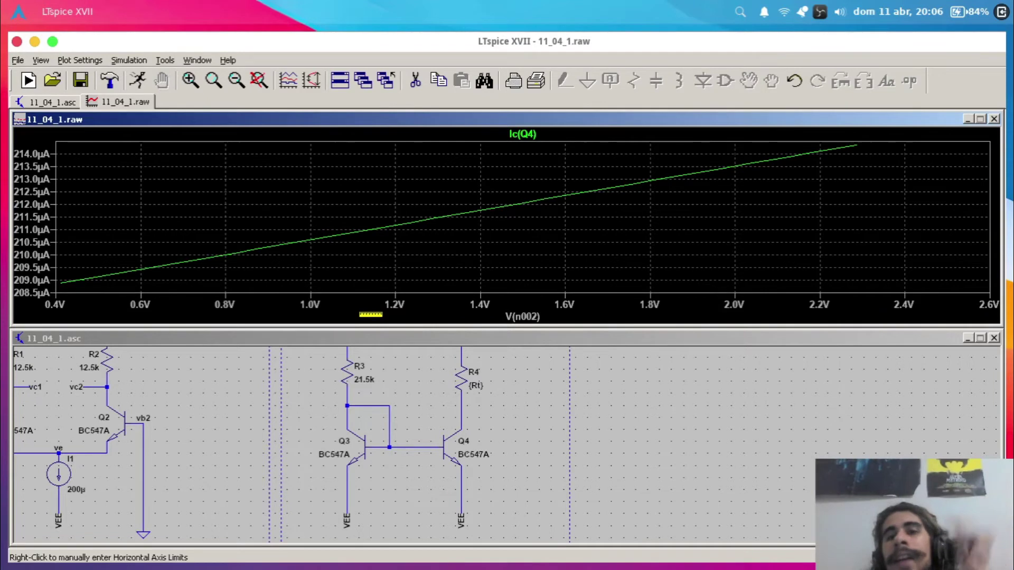
mouse_move(532, 133)
left_mouse_down()
mouse_move(516, 159)
mouse_move(309, 189)
left_mouse_up()
left_click(526, 134)
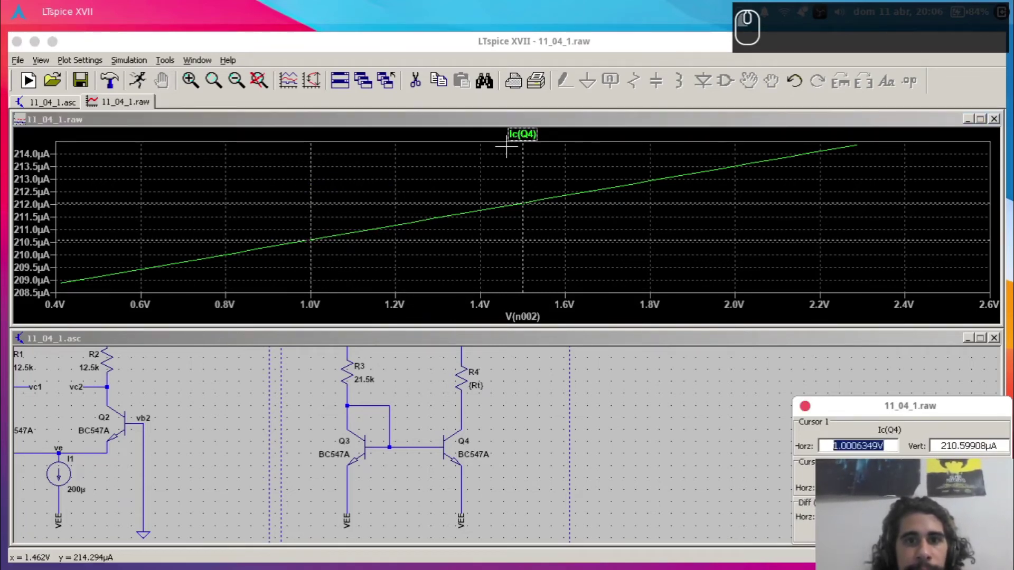
left_click_drag(520, 163, 733, 167)
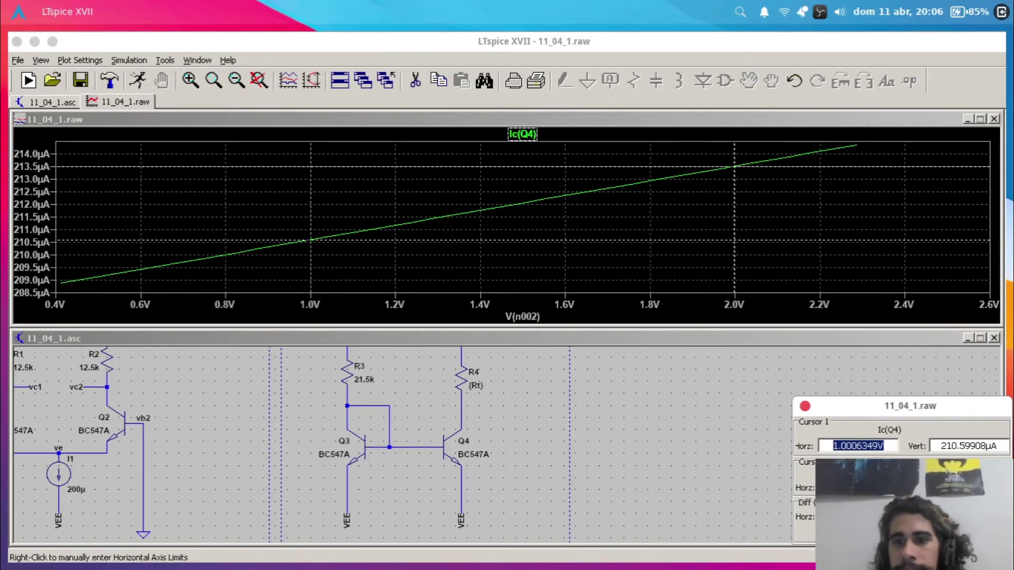
- Copy the slope between the cursors and evaluate 1/2.92383e-006 in the terminal's Python session
left_click(858, 446)
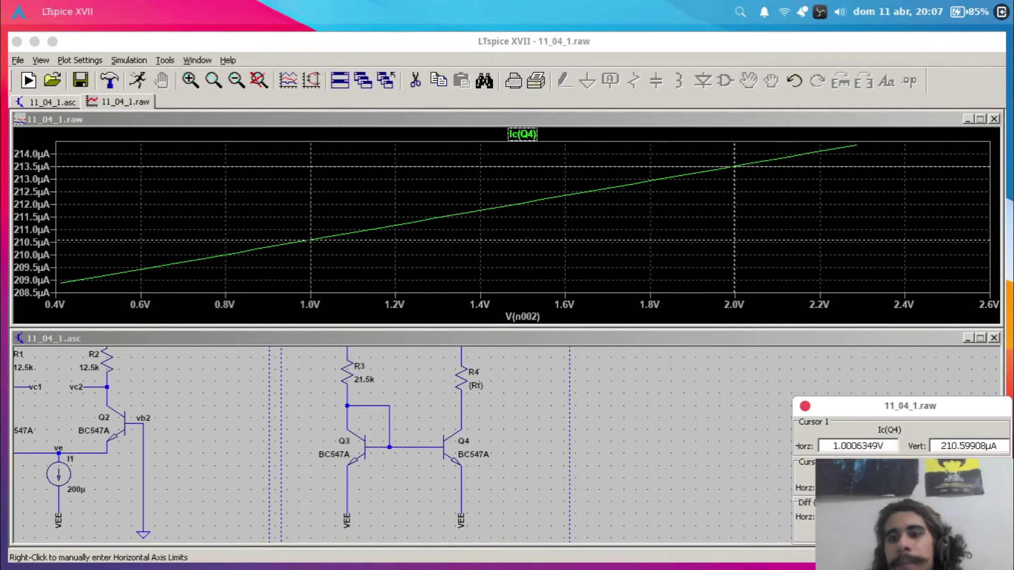
left_click(858, 446)
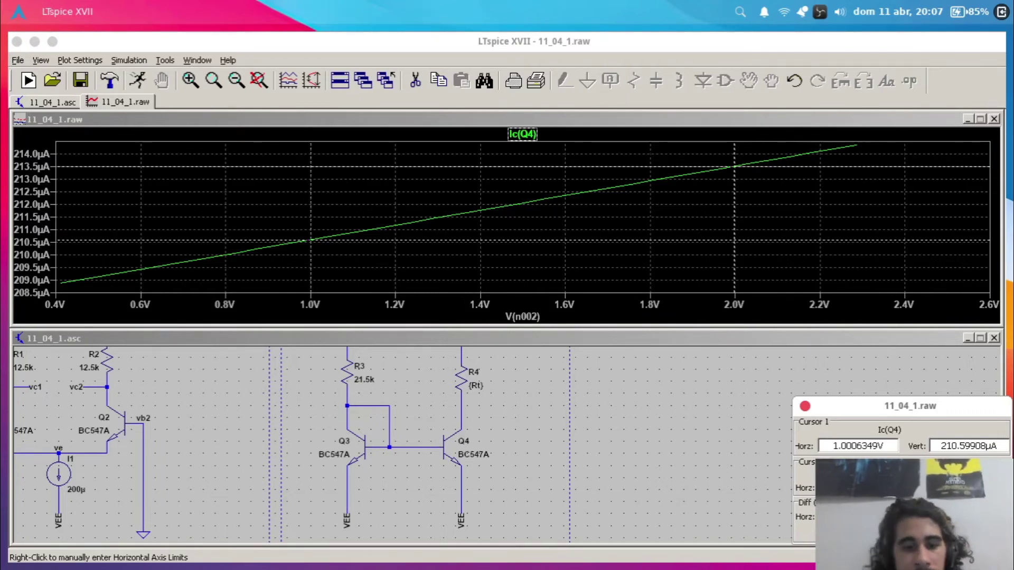
key("ctrl+c")
key("alt+Tab")
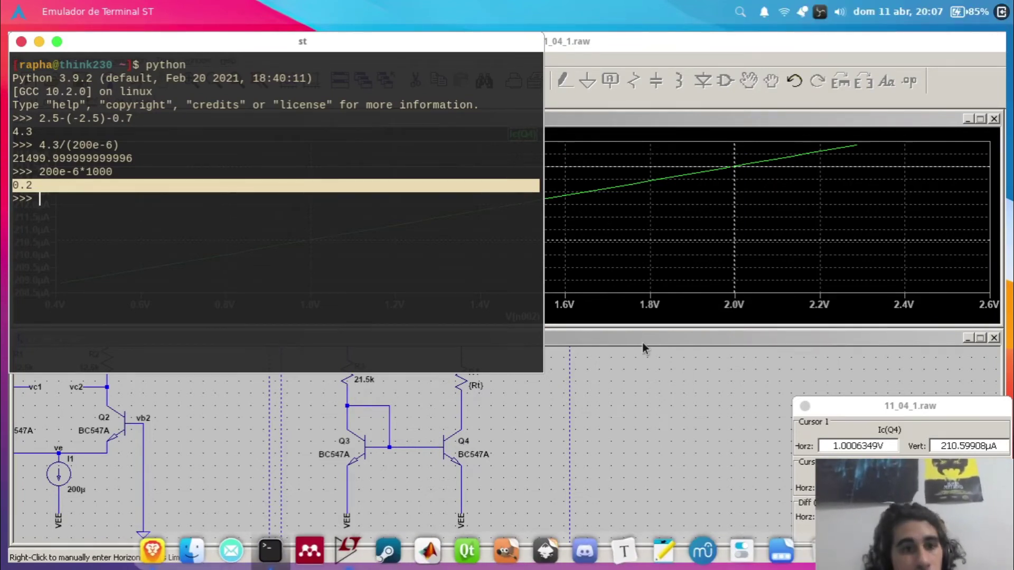
type("1/")
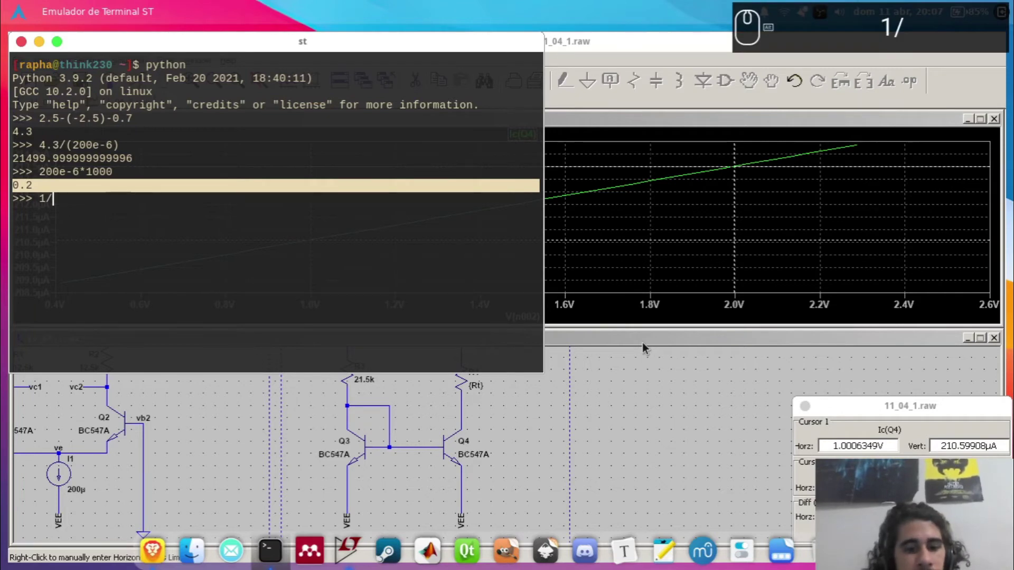
key("alt+v")
key("Return")
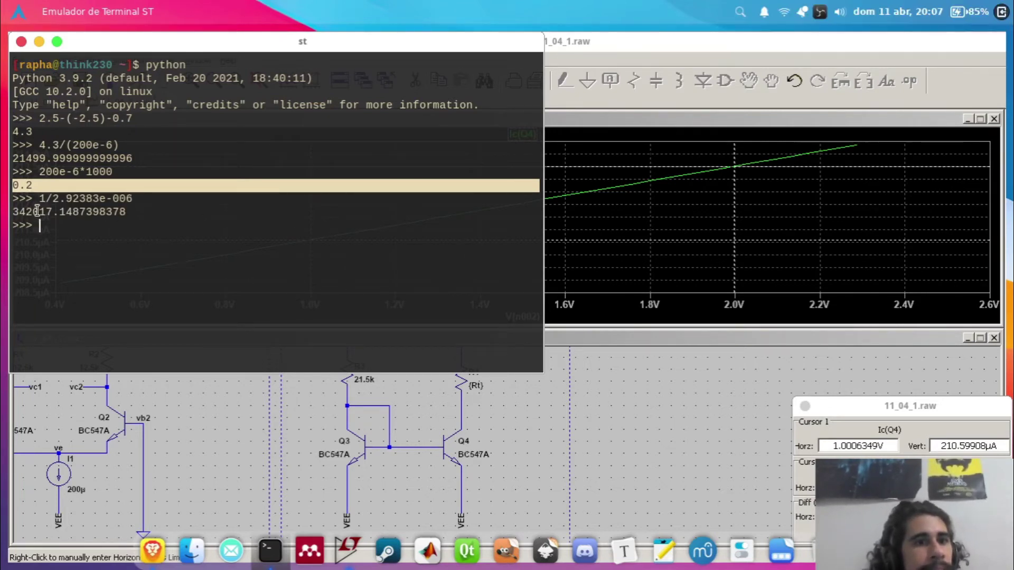
- Recall the reciprocal calculation and evaluate (1/2.92383e-006)/1000 to express the mirror's output resistance in kilohms
key("Up")
key("Left")
key("Right")
type(")")
key("Left")
key("Left")
key("Left")
key("Left")
key("Left")
key("Left")
key("Left")
key("Left")
key("Left")
key("Left")
key("Left")
key("Left")
key("Left")
key("Left")
key("Left")
key("Left")
key("Left")
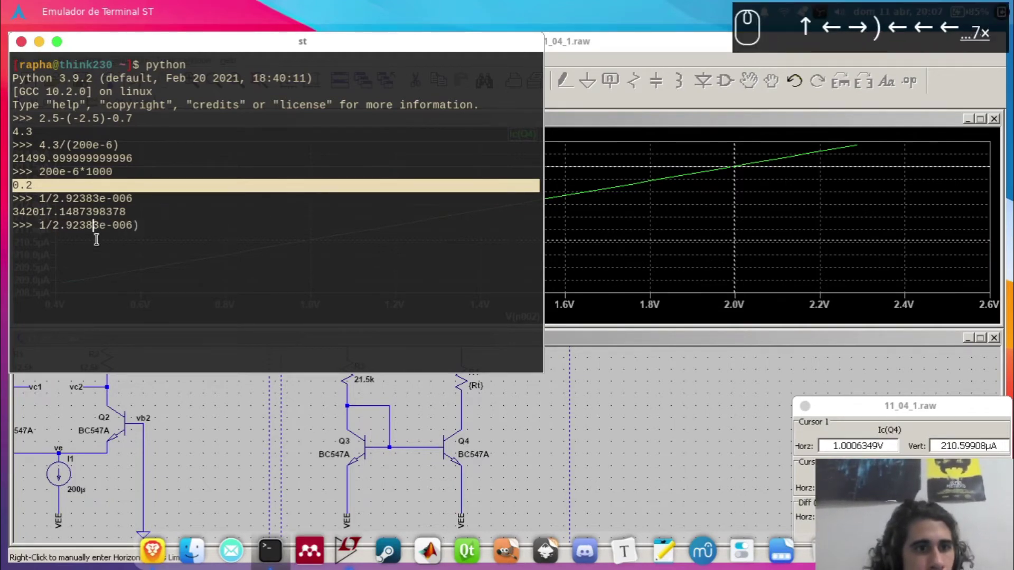
type("(")
key("Left")
key("Right")
key("Right")
key("Right")
key("Right")
key("Right")
key("Right")
key("Right")
key("Right")
key("Right")
key("Right")
key("Right")
key("Right")
key("Right")
key("Right")
key("Right")
key("Right")
key("Right")
key("Right")
type("/100")
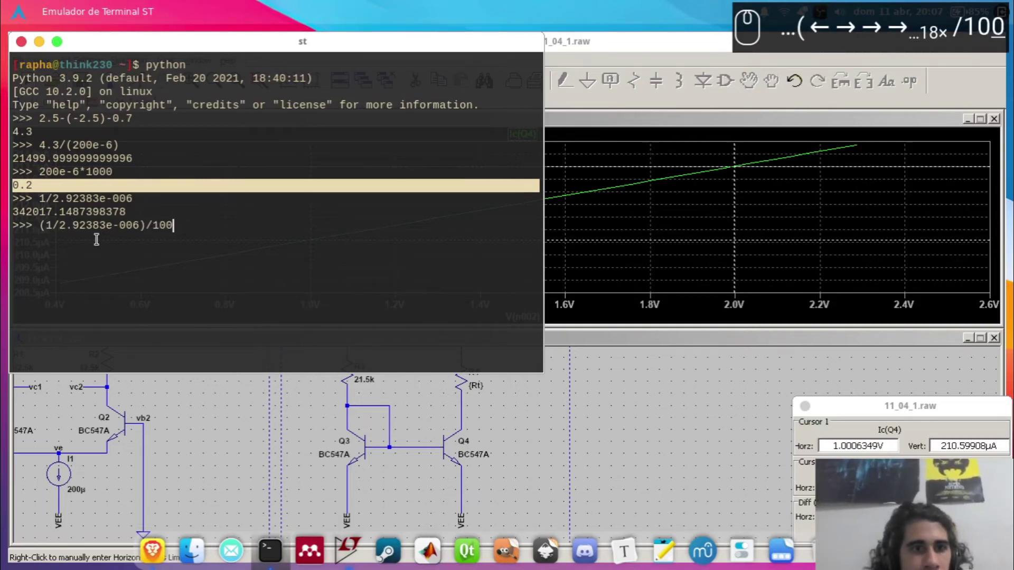
type("0")
key("Return")
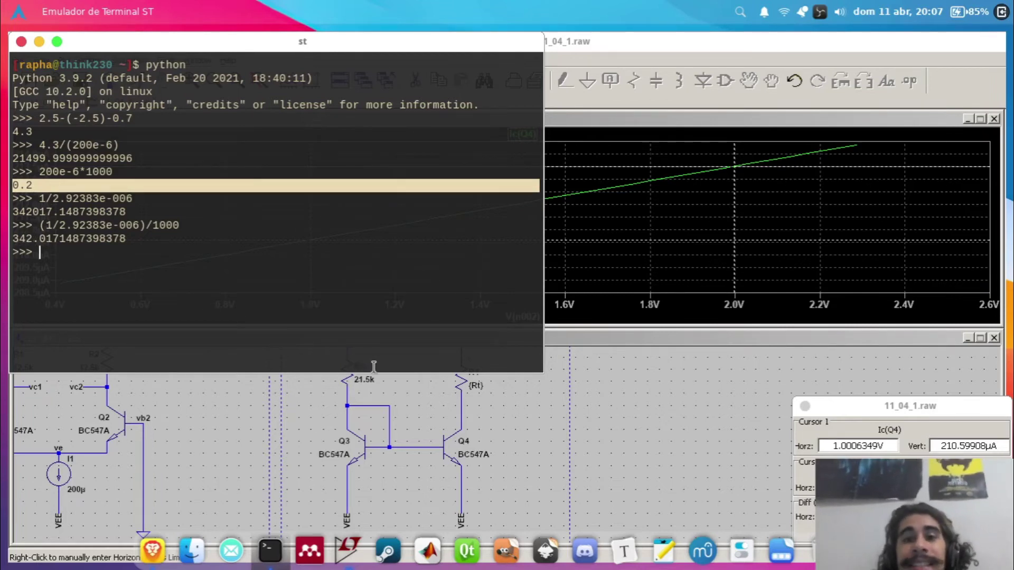
- Switch back to LTspice and open the SPICE error log for the schematic
left_click(572, 425)
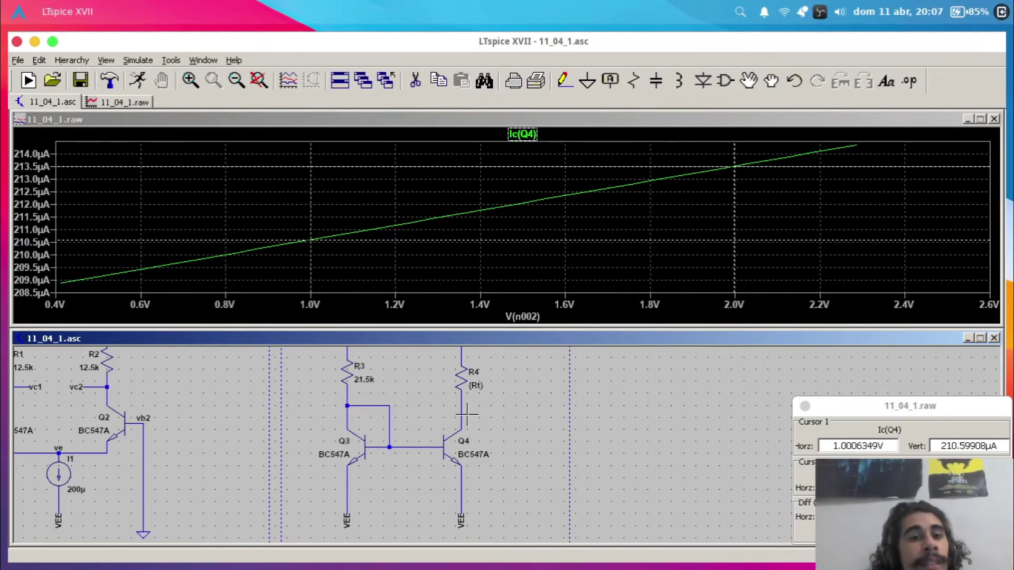
left_click(521, 413)
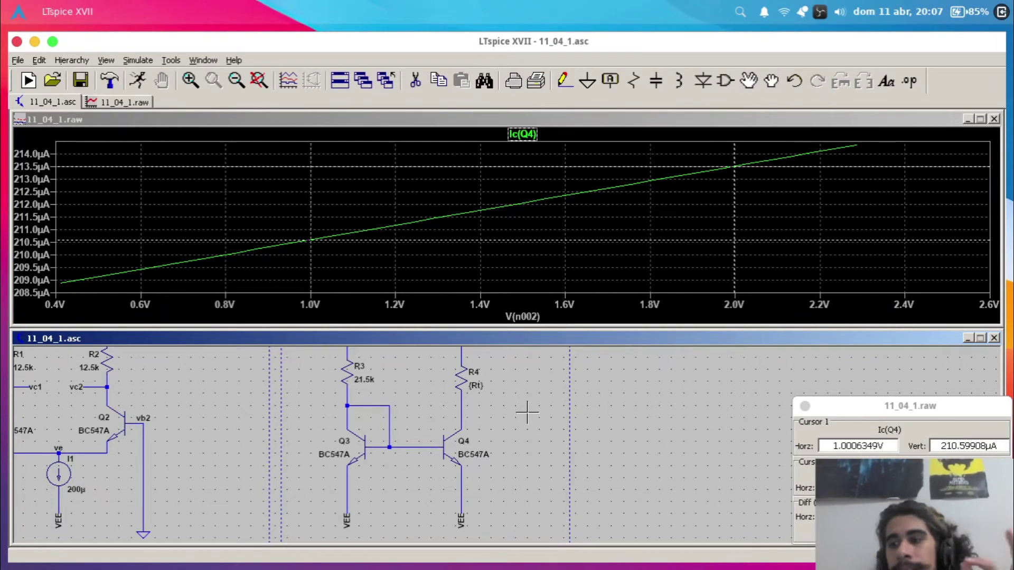
right_click(527, 412)
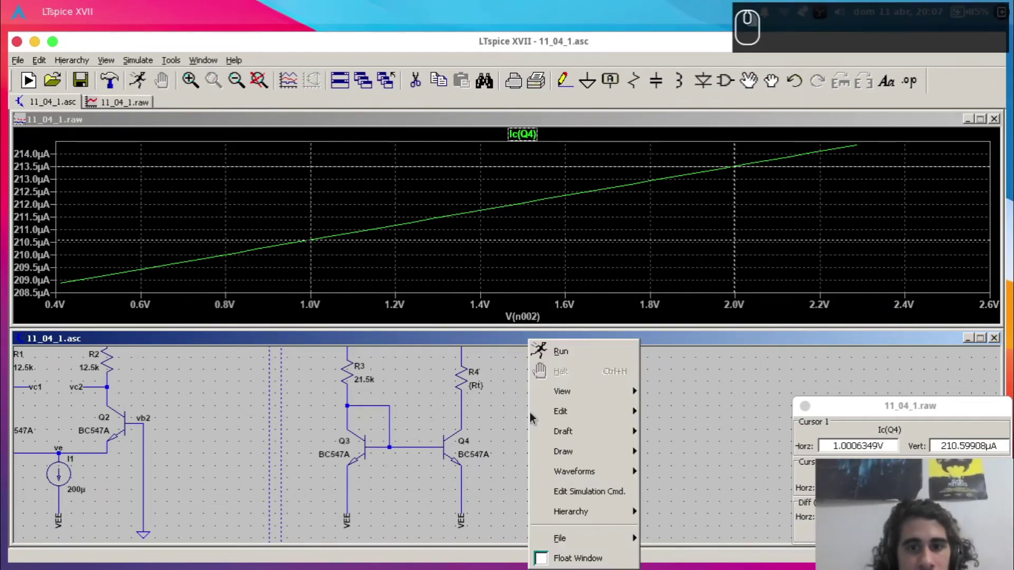
mouse_move(555, 405)
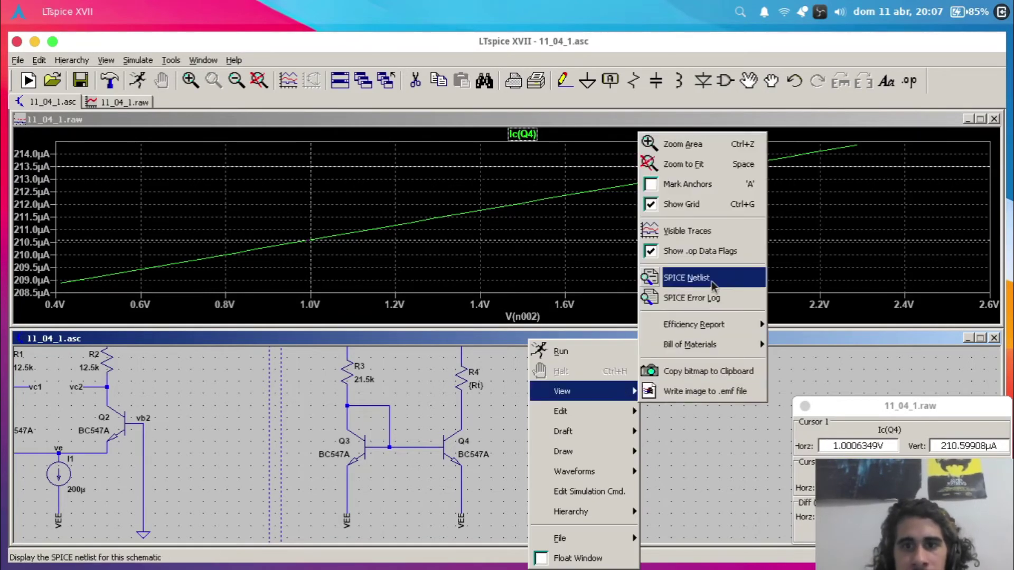
left_click(709, 297)
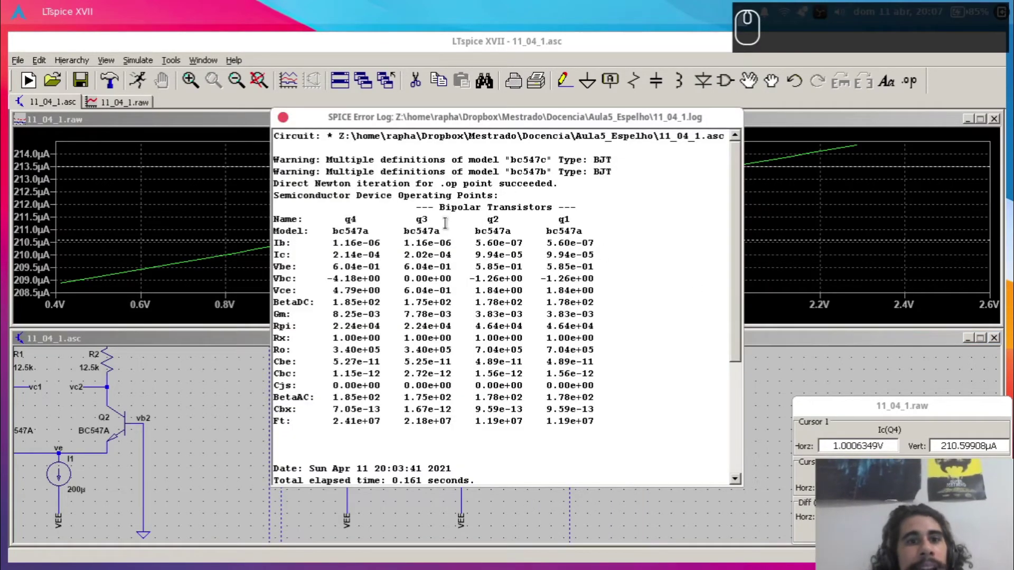
- Examine Q4's Ro in the error log and compare it with the output resistance calculated in the terminal
left_click_drag(396, 117, 524, 125)
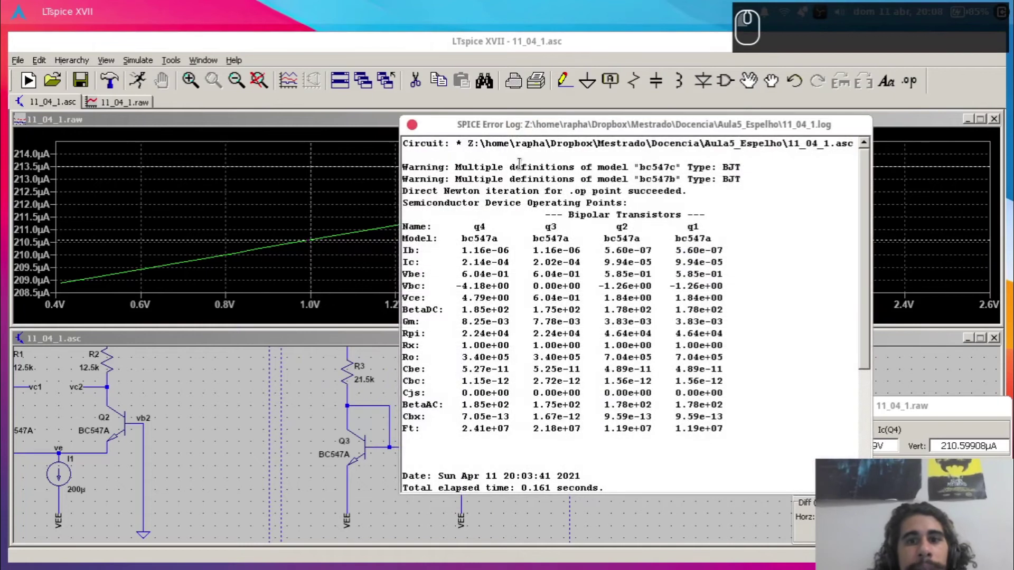
left_click_drag(473, 228, 523, 227)
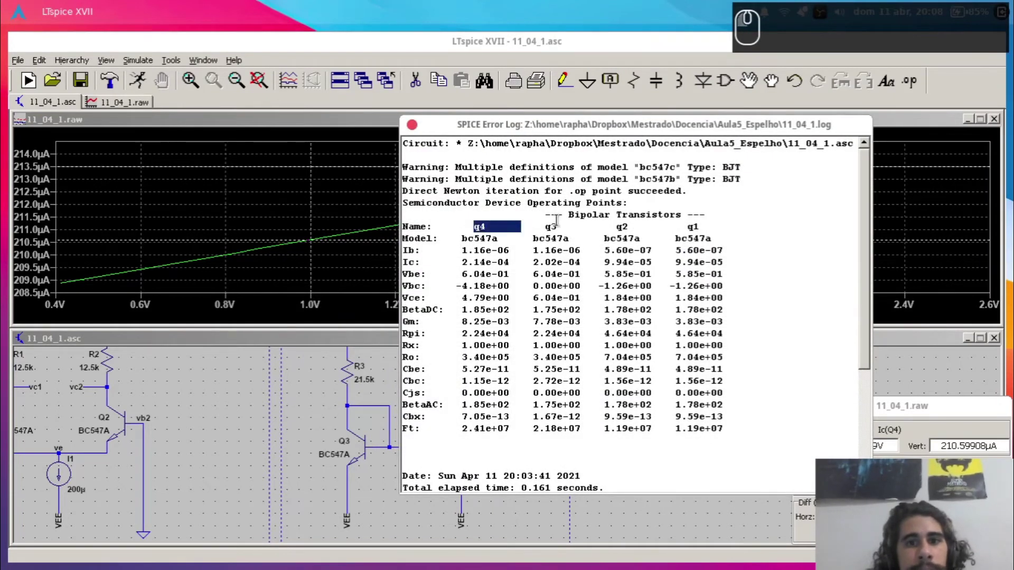
left_click(555, 224)
left_click_drag(660, 126, 879, 201)
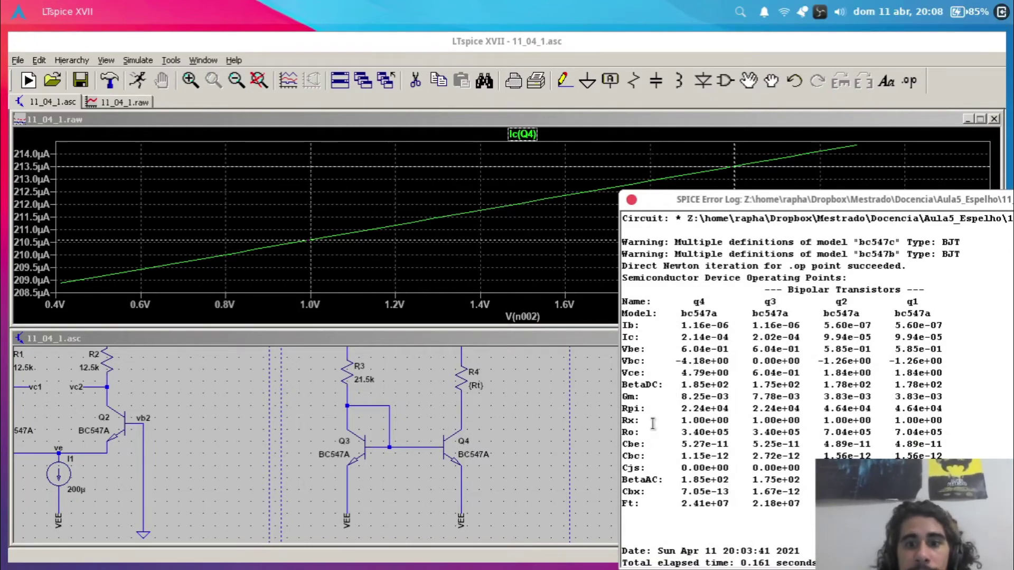
left_click_drag(624, 432, 713, 443)
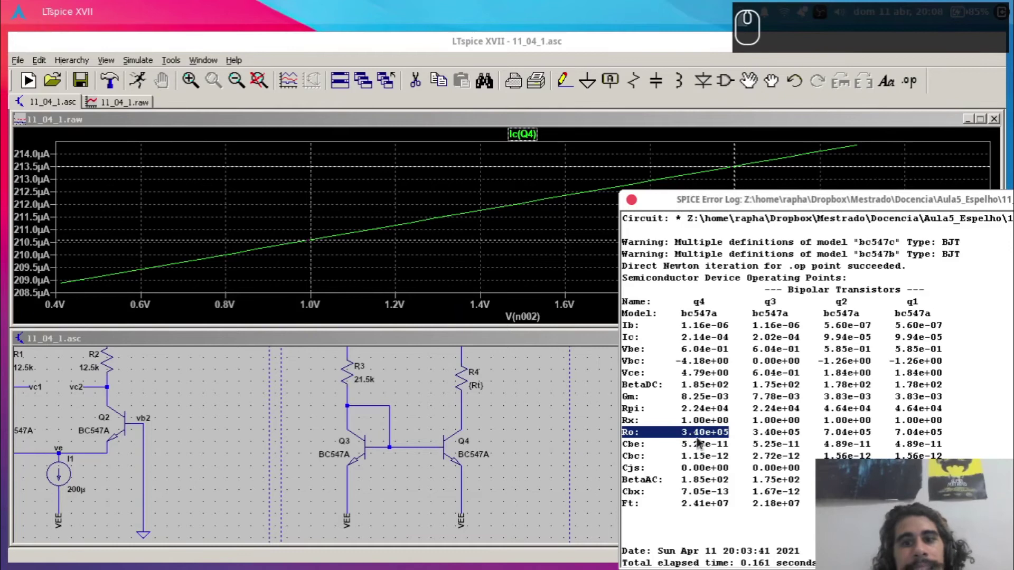
key("alt+Tab")
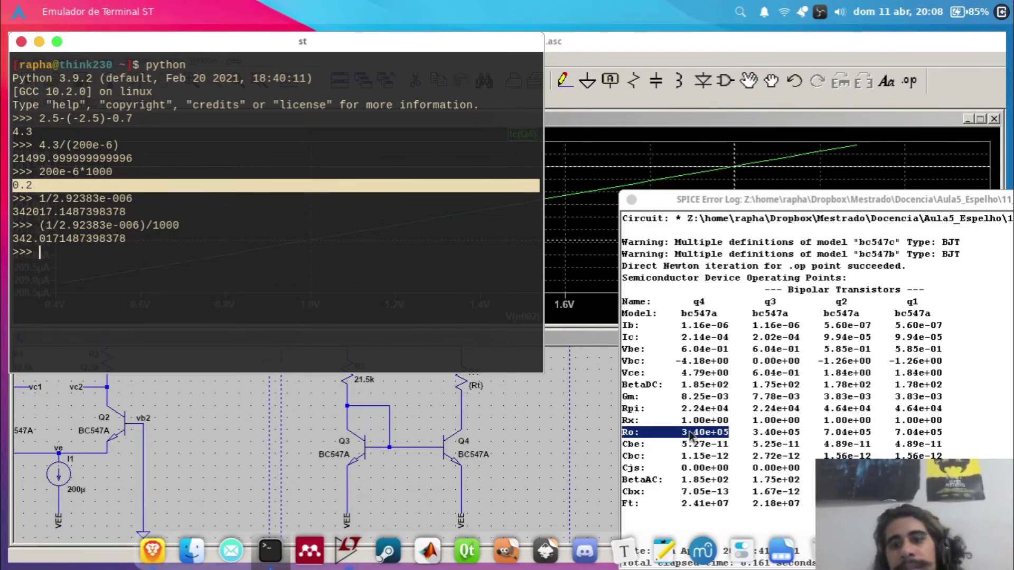
- Close the error log, cursor readout and waveform plot, and maximize the schematic with the whole circuit in view
left_click(630, 202)
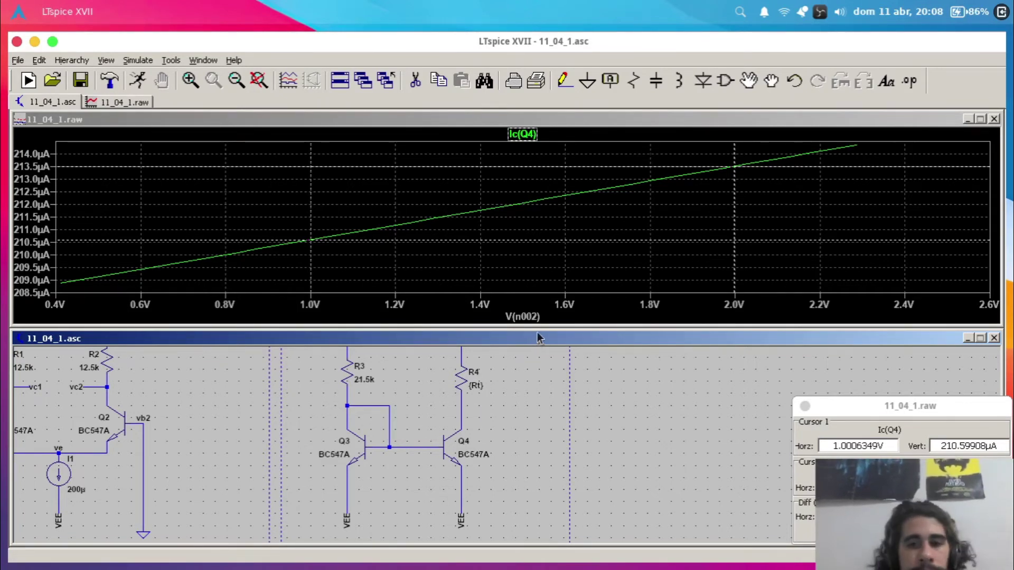
left_click(805, 405)
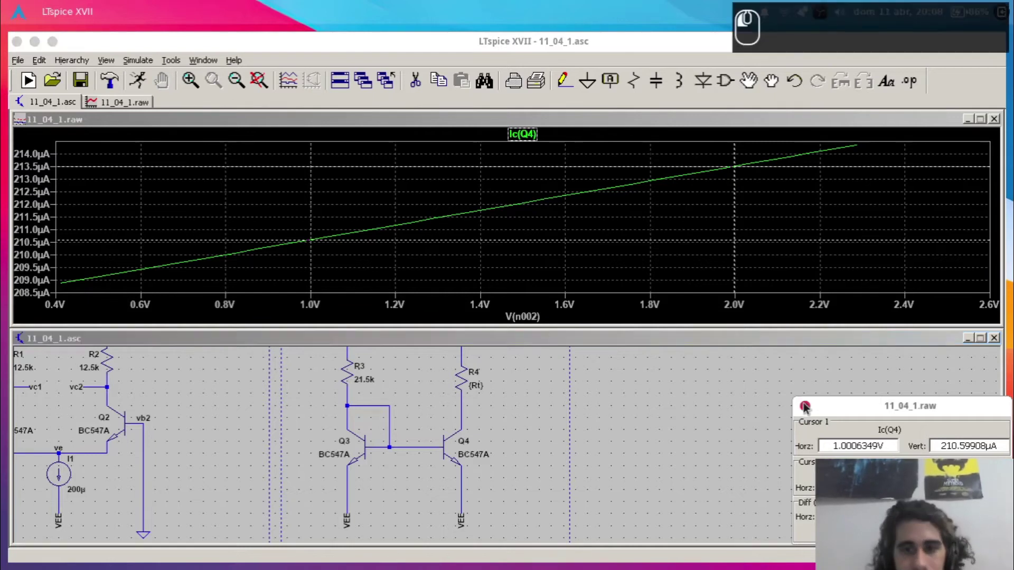
left_click(994, 119)
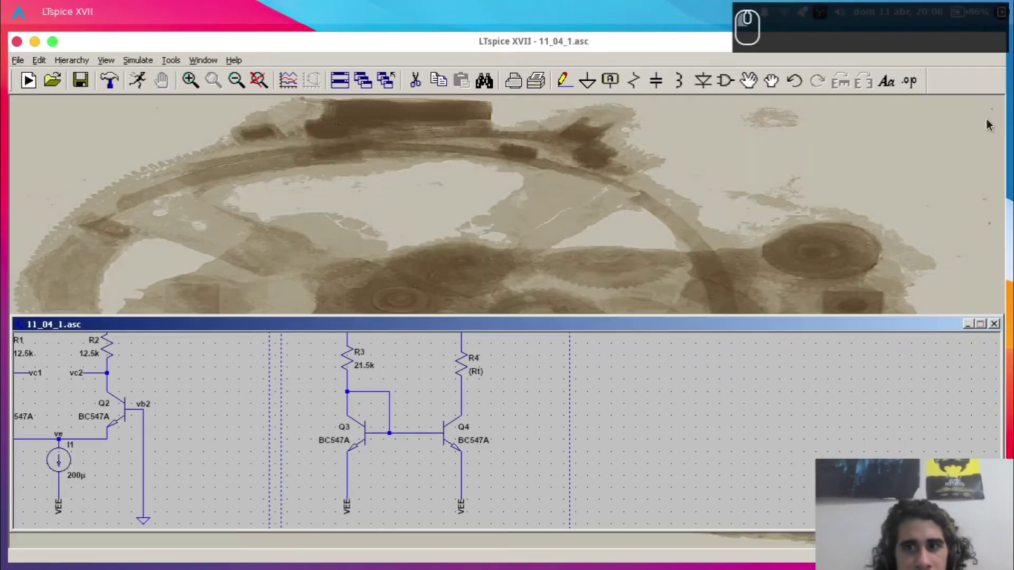
double_click(516, 336)
key("space")
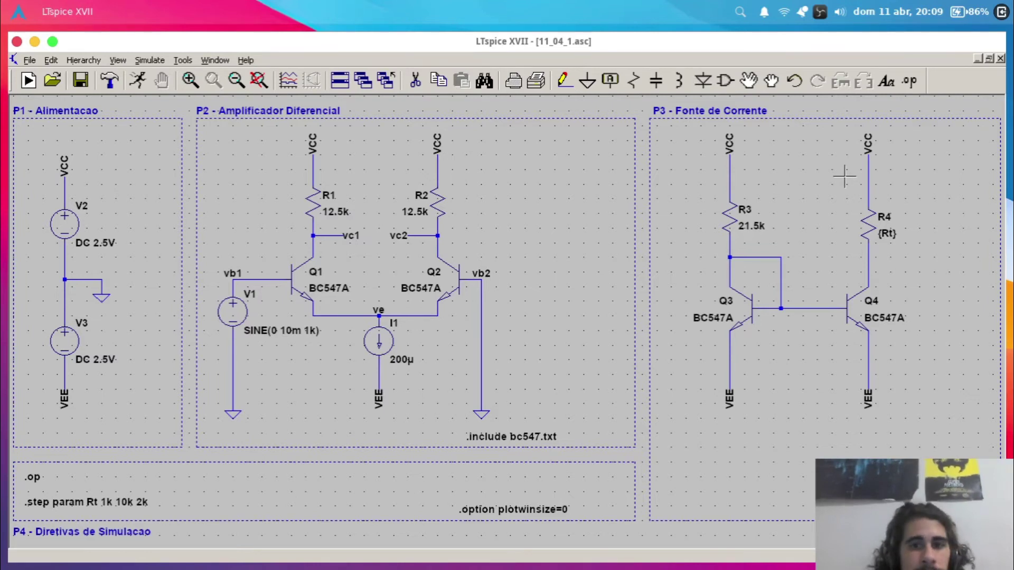
- Delete current source I1 from the differential amplifier, along with its leftover wires and VEE label
key("Delete")
left_click(384, 340)
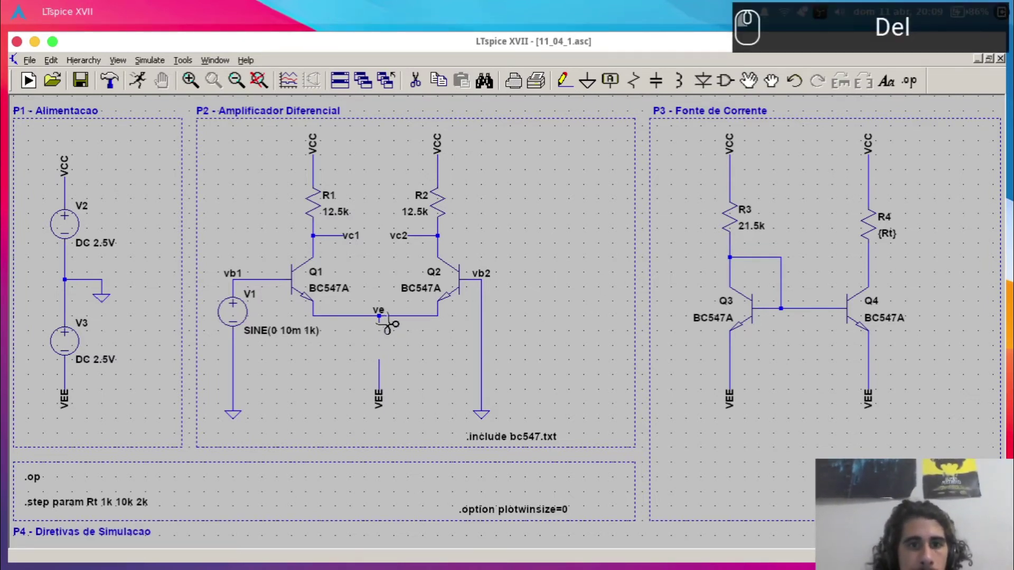
scroll(391, 322, "down", 5)
scroll(389, 319, "up", 8)
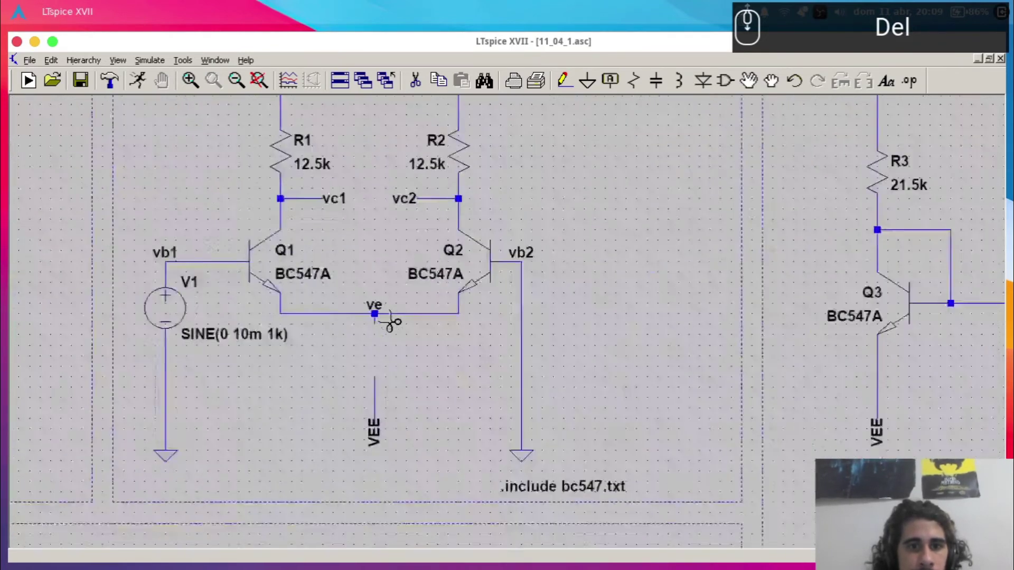
left_click(363, 315)
left_click(363, 455)
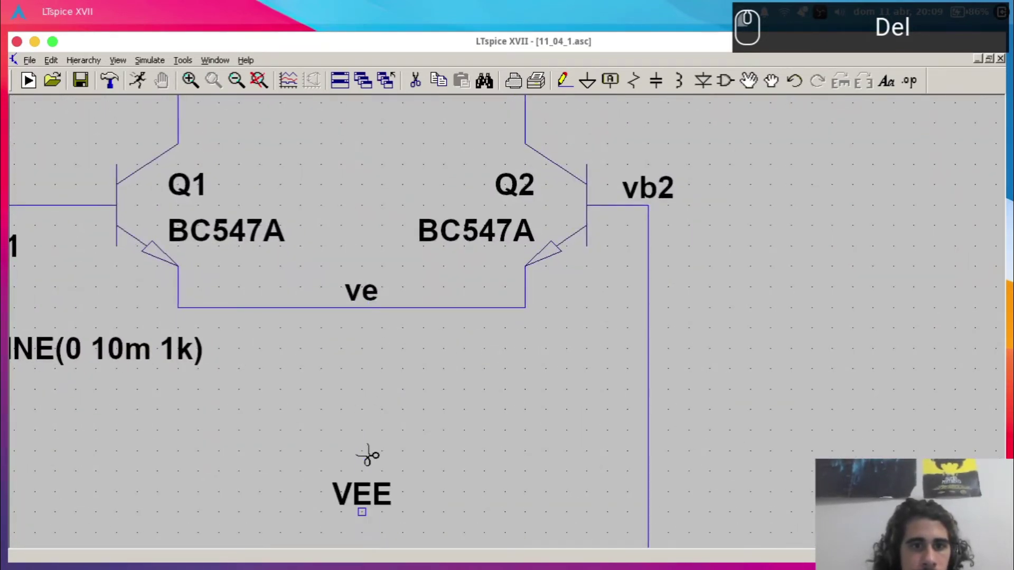
scroll(366, 454, "up", 2)
left_click(363, 497)
key("space")
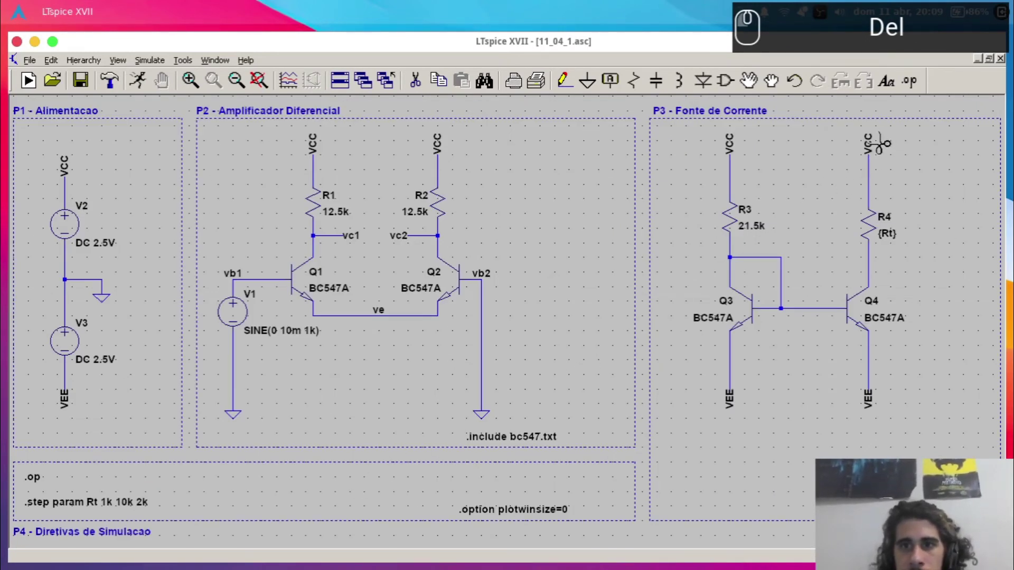
- Delete R4 together with its VCC label and supply wire above Q4's collector
left_click_drag(858, 133, 921, 257)
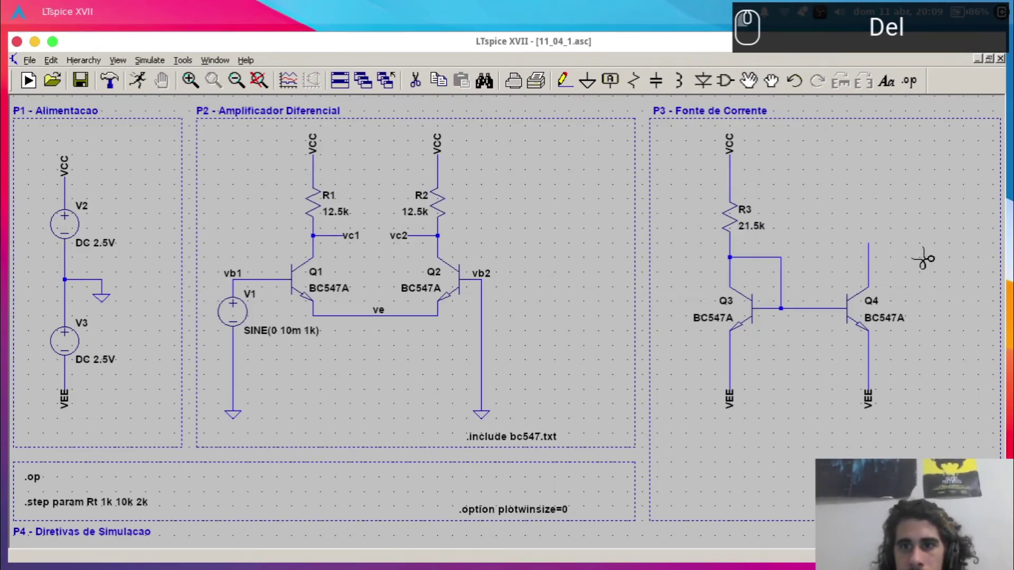
key("Escape")
key("Escape")
- Label the open end of Q4's collector wire with the net name ve and save the schematic
key("F4")
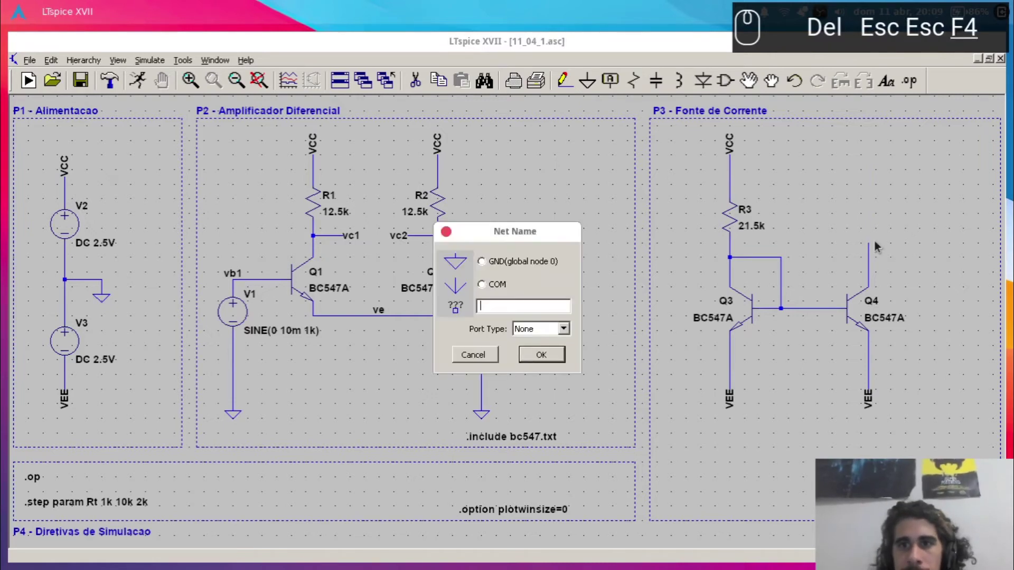
type("ve")
key("Return")
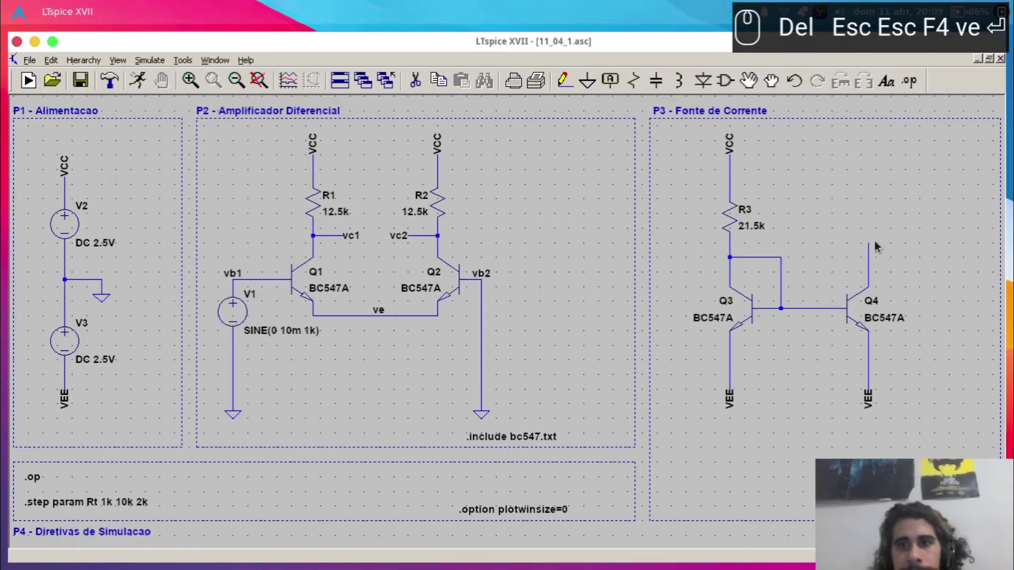
left_click(871, 240)
key("Escape")
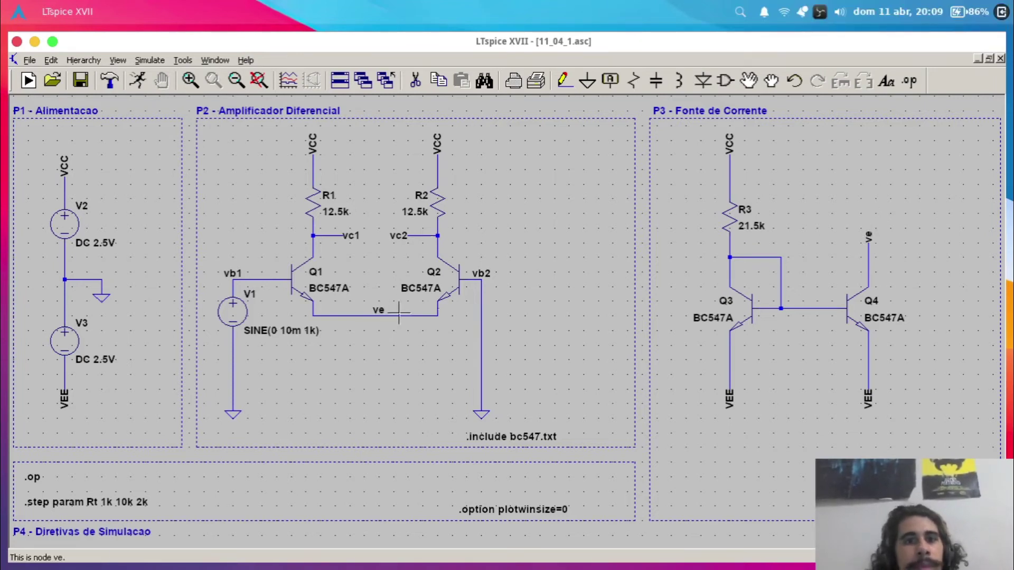
left_click(610, 296)
key("ctrl+s")
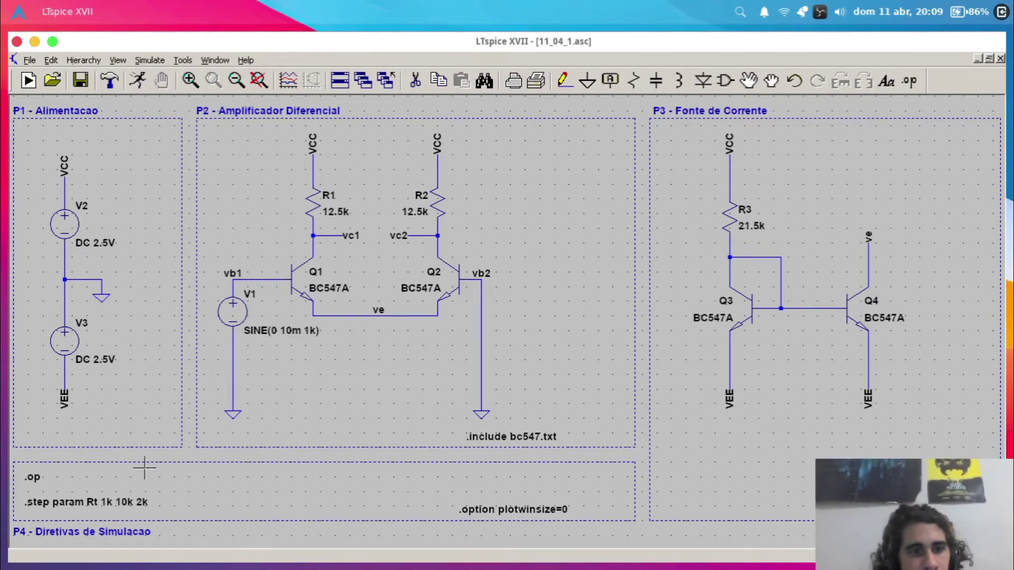
- Comment out the .step param Rt directive with a leading asterisk
right_click(96, 498)
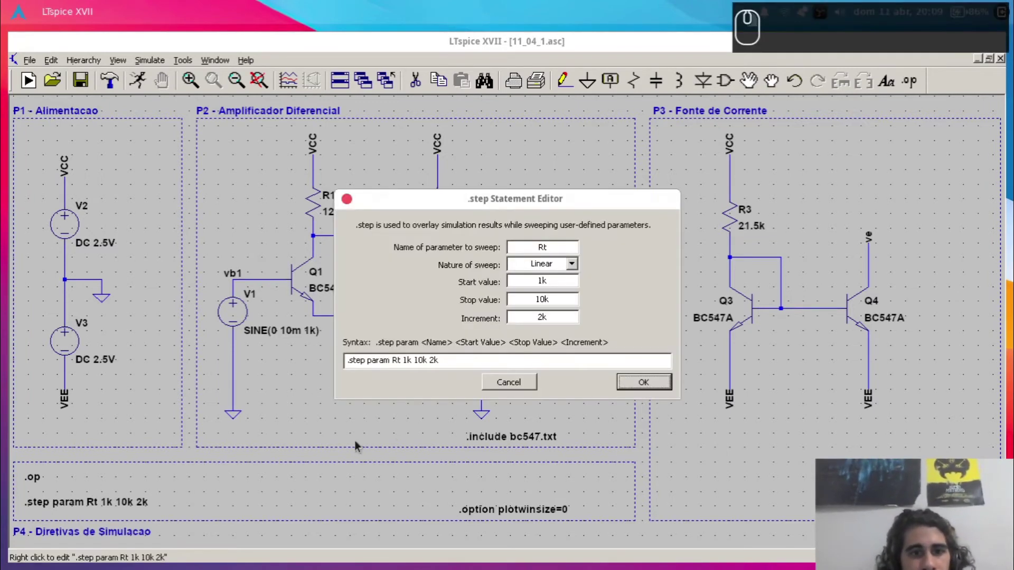
left_click(506, 357)
key("Home")
type("*")
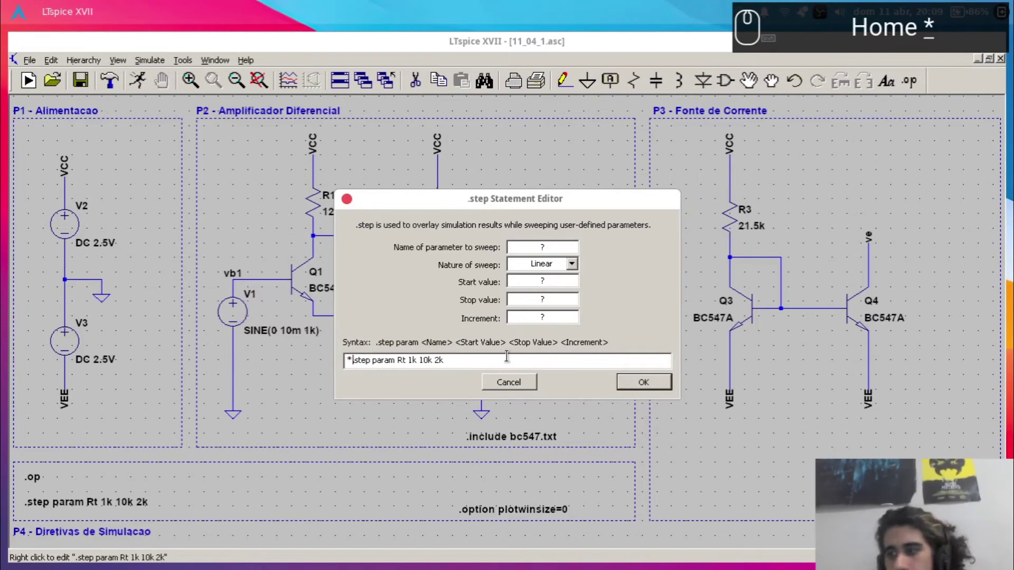
key("Return")
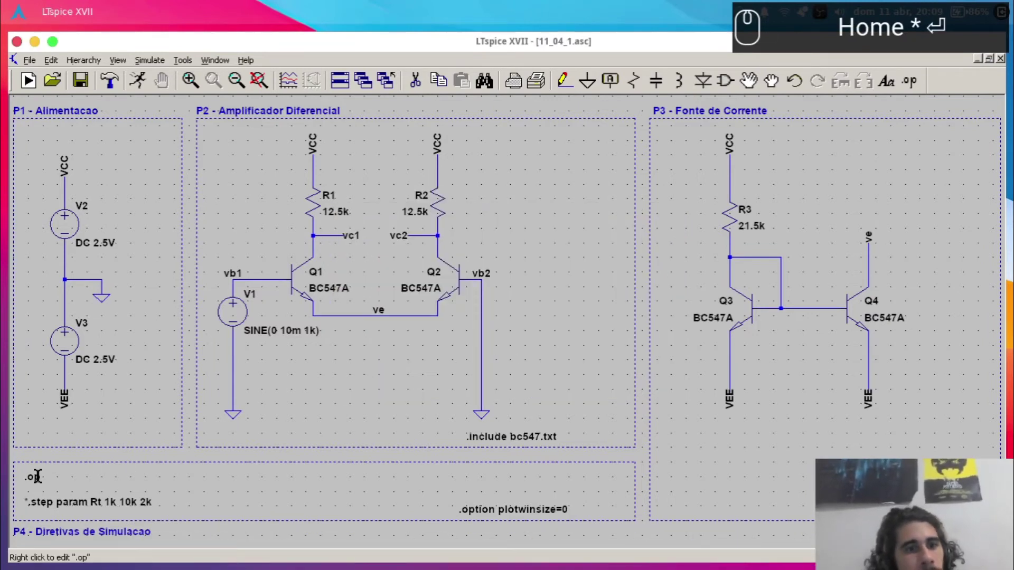
- Replace the .op directive with a .tran 5m transient analysis and save the schematic
right_click(36, 476)
left_click(408, 399)
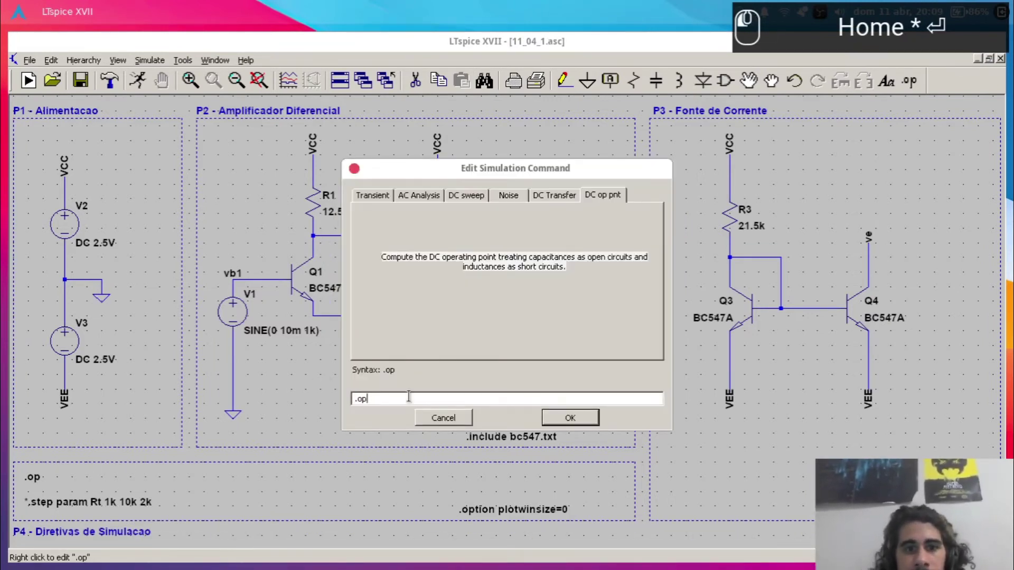
key("BackSpace")
key("BackSpace")
type("tran")
key("BackSpace")
type("n 5m")
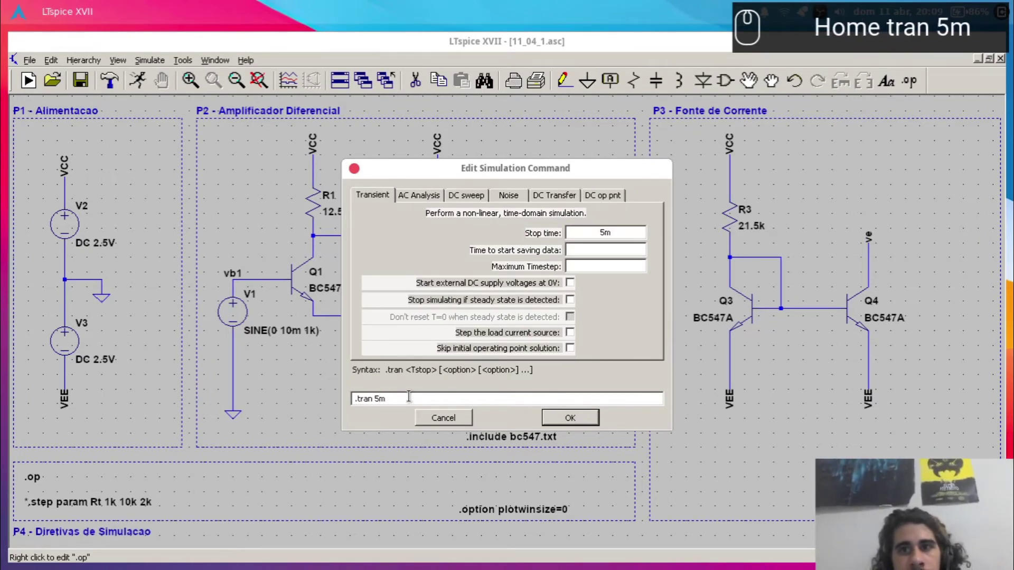
key("Return")
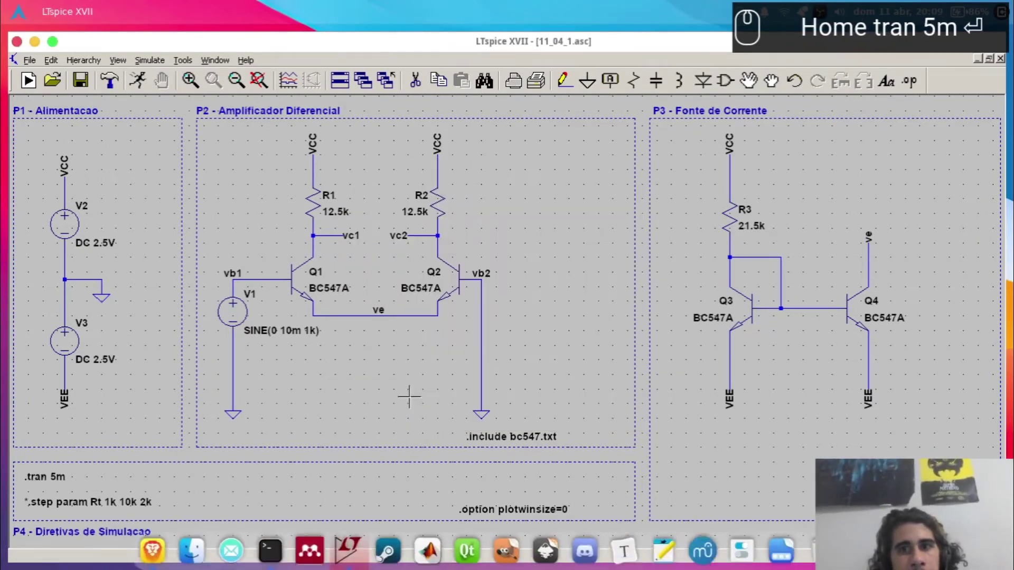
key("ctrl+s")
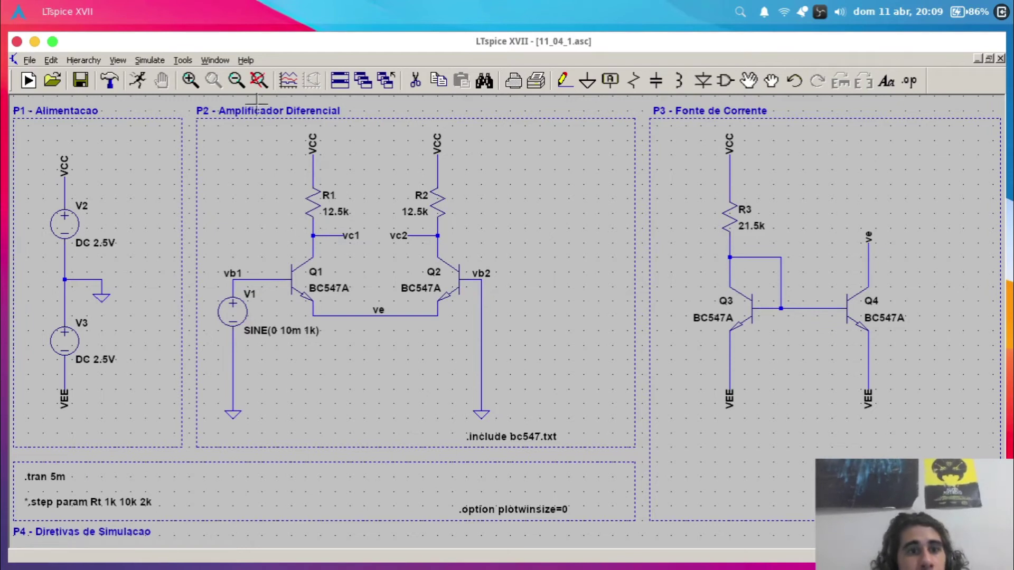
- Run the transient simulation and plot the differential output V(vc2)-V(vc1)
left_click(137, 81)
left_click(314, 184)
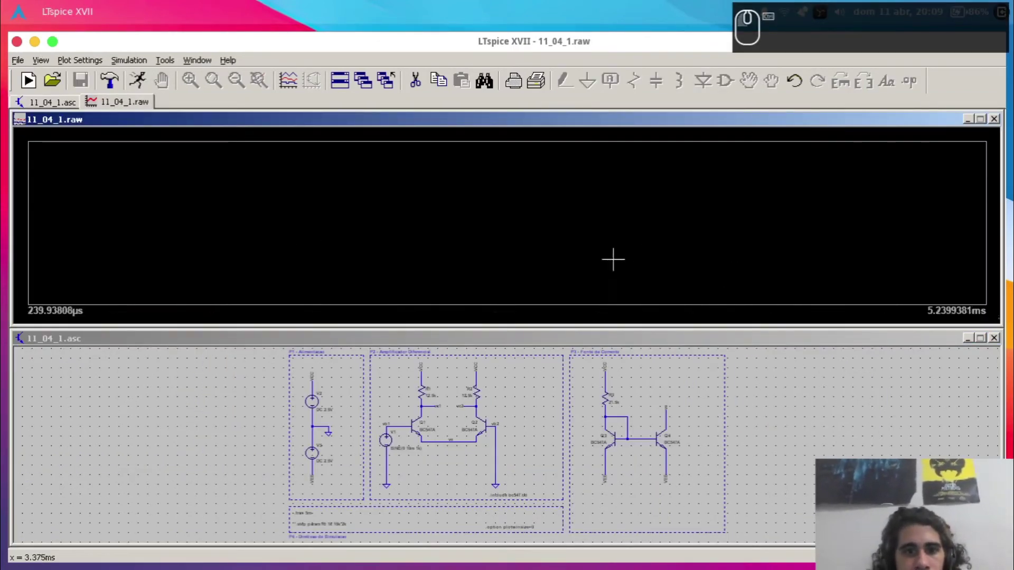
key("Escape")
key("ctrl+a")
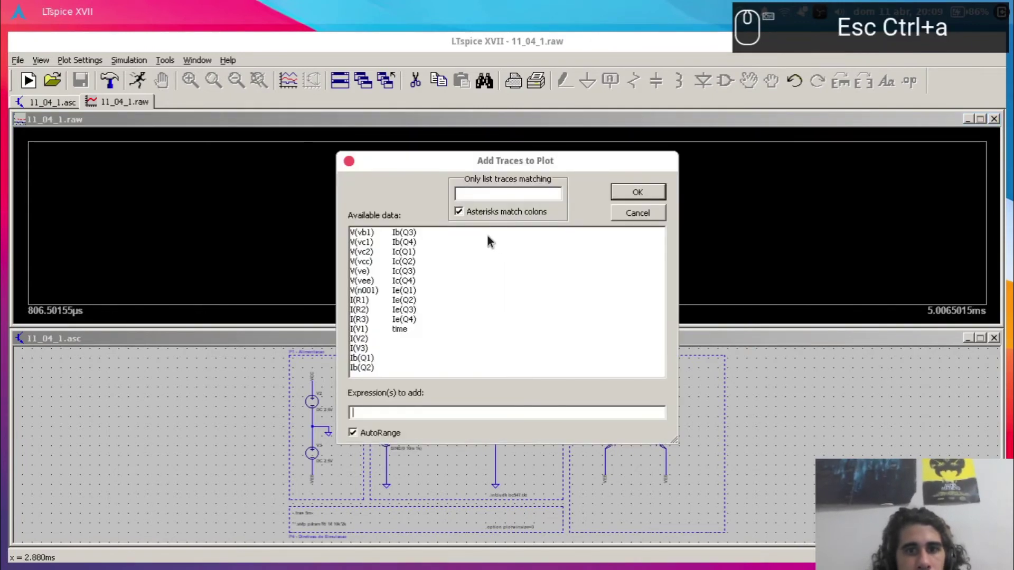
left_click(358, 253)
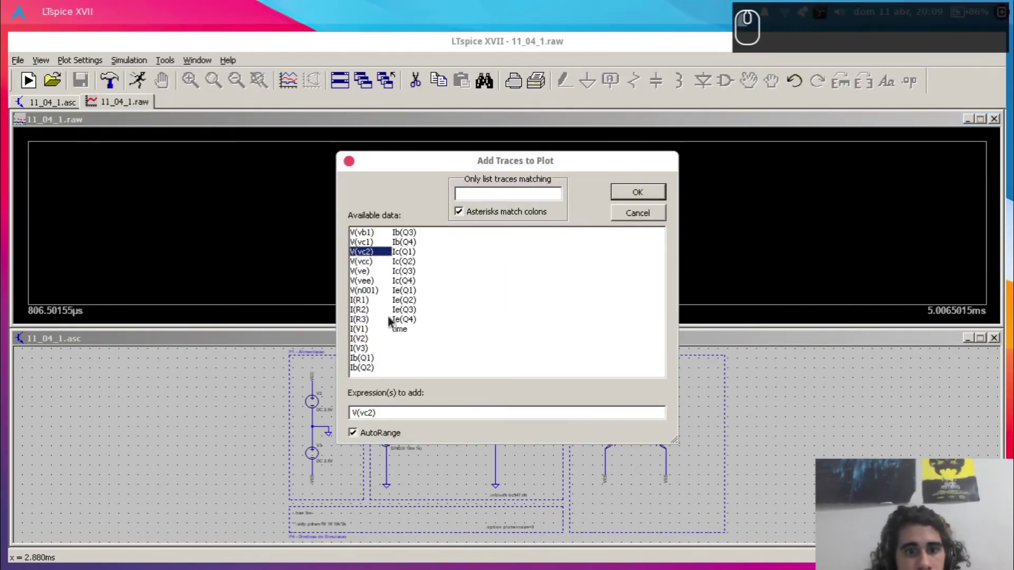
left_click(414, 413)
type("-")
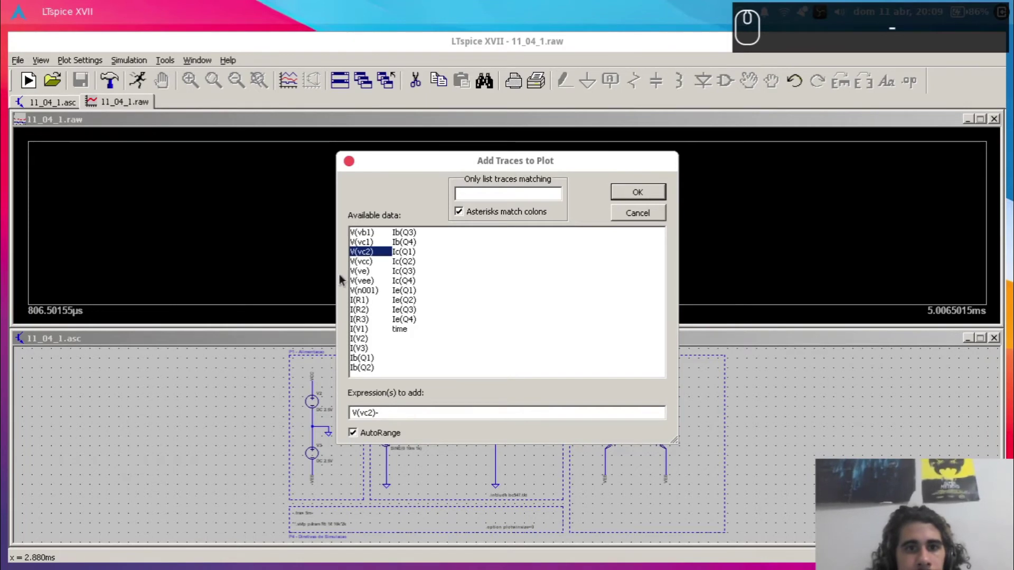
left_click(355, 242)
key("Return")
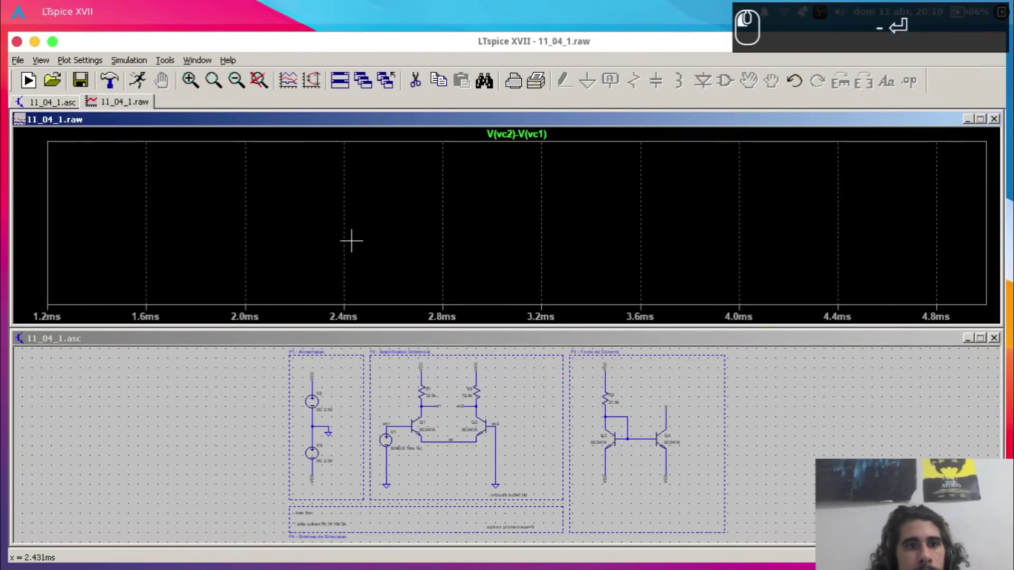
- Fit the V(vc2)-V(vc1) plot to its full range and examine the waveform alongside the current mirror's ve connection in the schematic
left_click(259, 80)
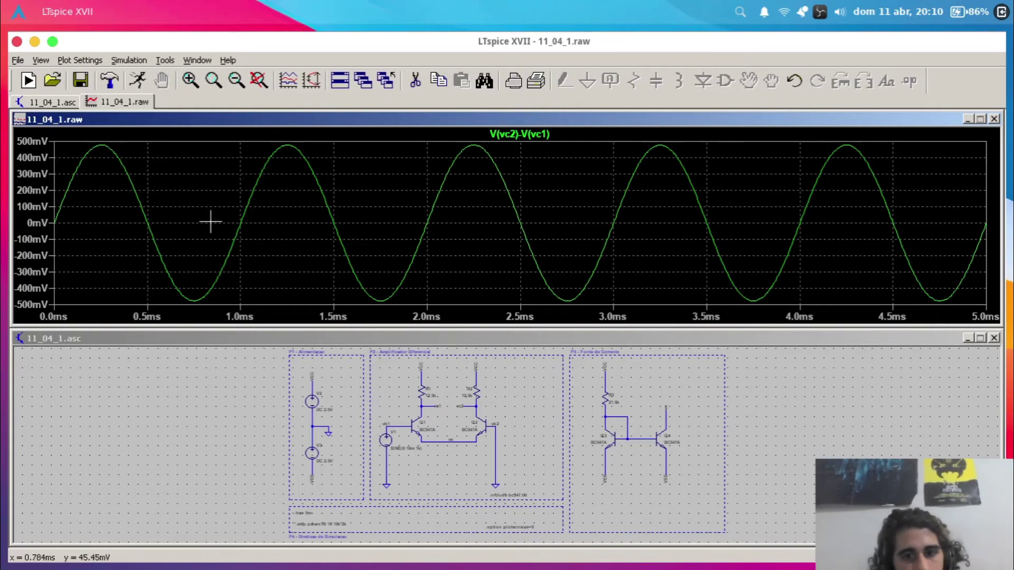
left_click(657, 396)
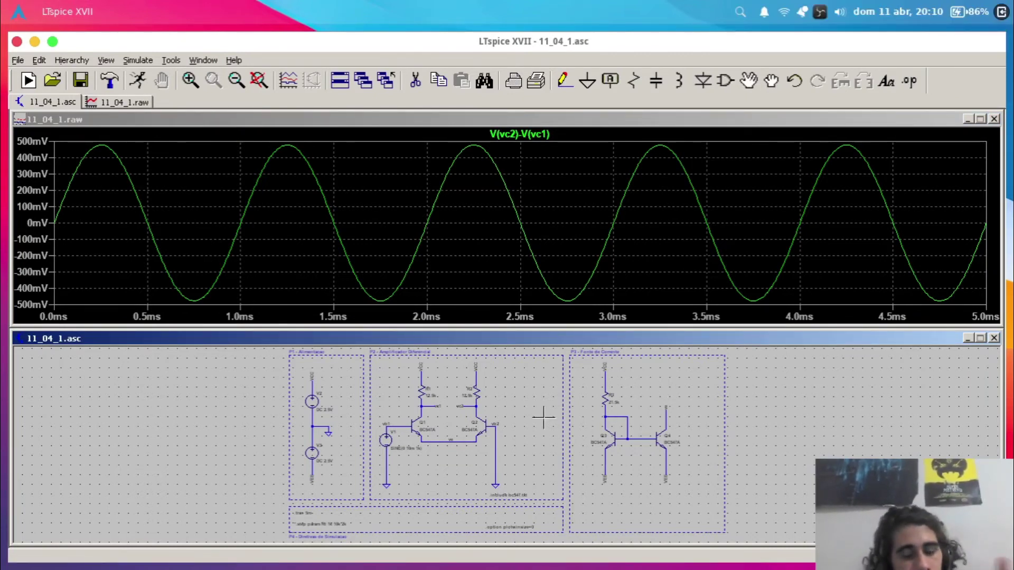
left_click_drag(515, 399, 519, 407)
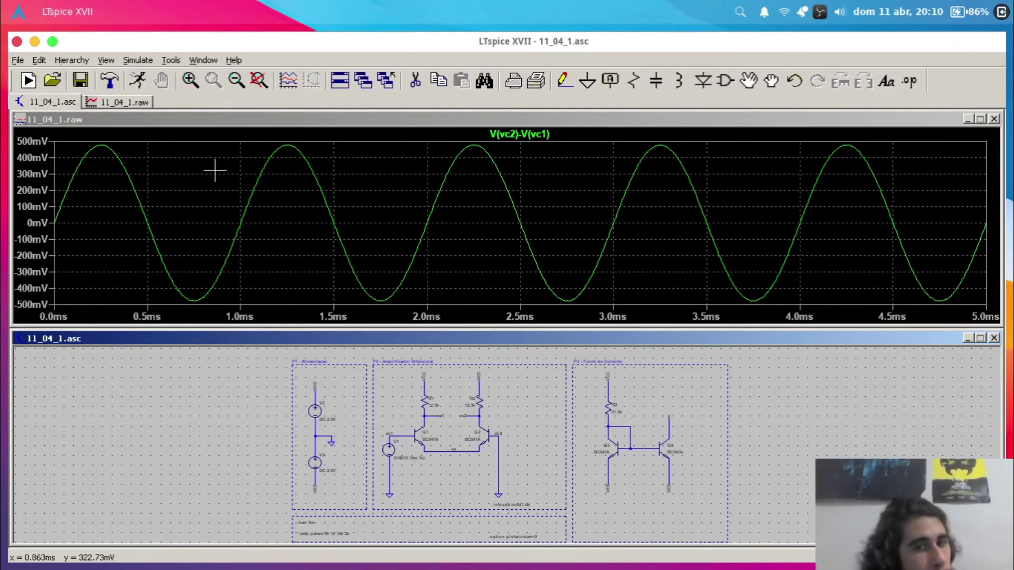
left_click(629, 395)
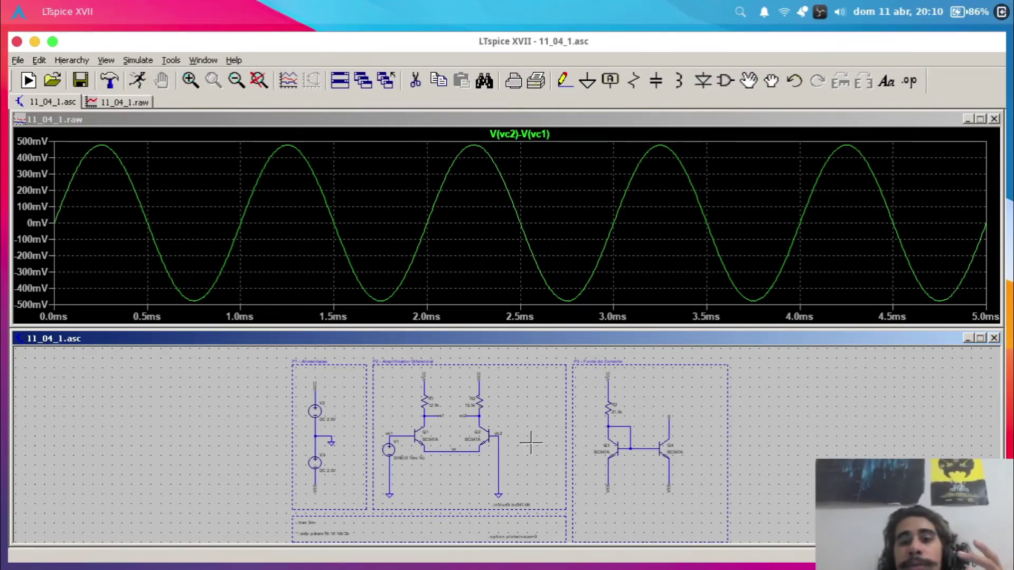
scroll(671, 415, "down", 2)
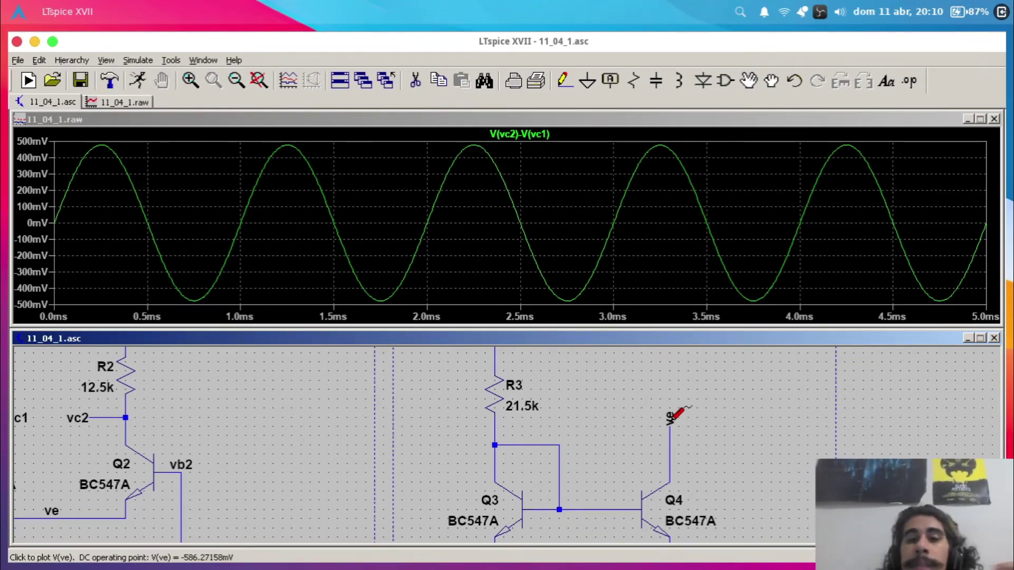
left_click(634, 422)
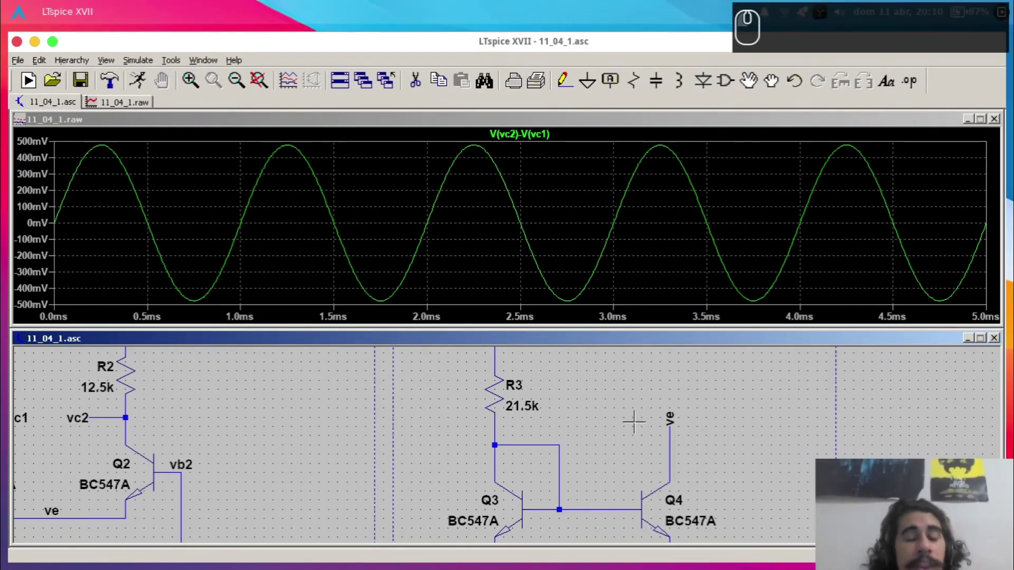
scroll(634, 422, "up", 1)
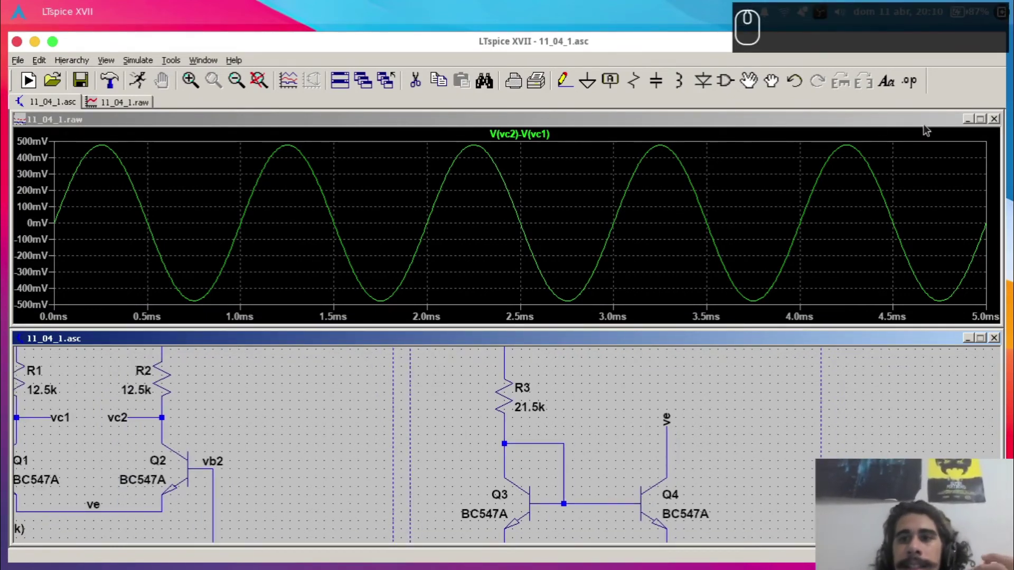
- Close the waveform window, then maximize the schematic and fit the whole circuit in view
left_click(993, 120)
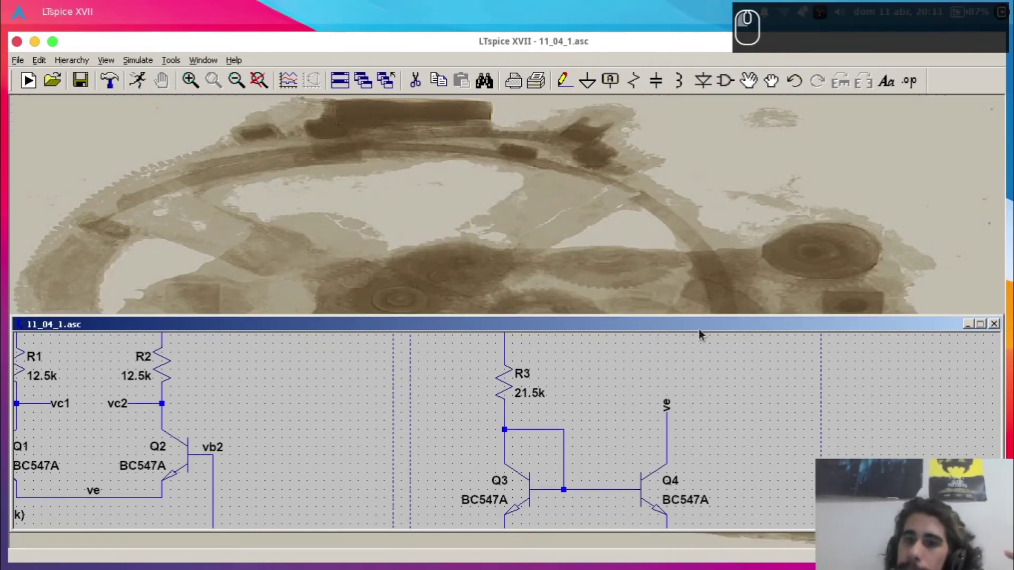
double_click(698, 329)
key("space")
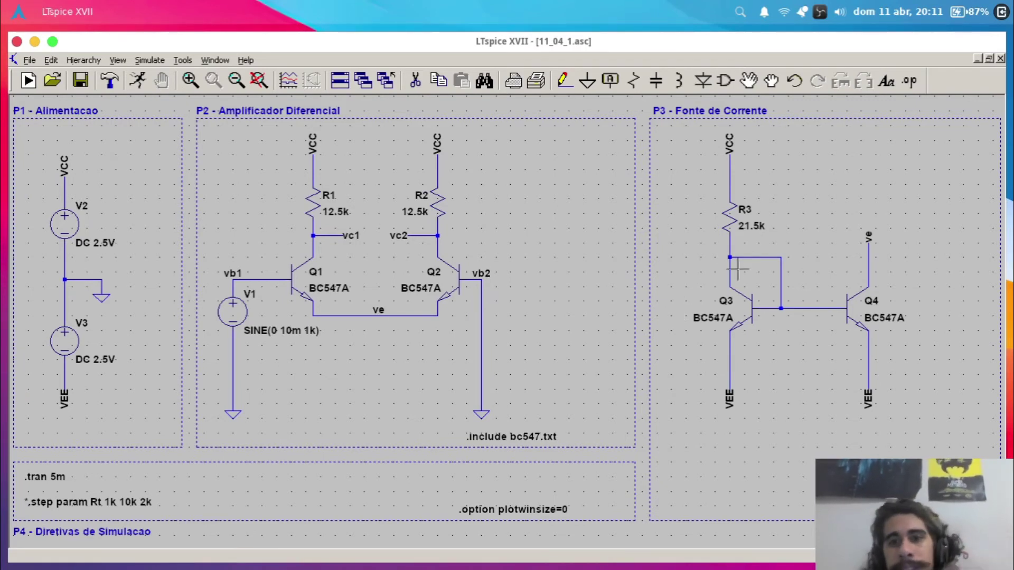
- Delete the wires that tie Q3's collector to its base in the P3 current source block
mouse_move(763, 259)
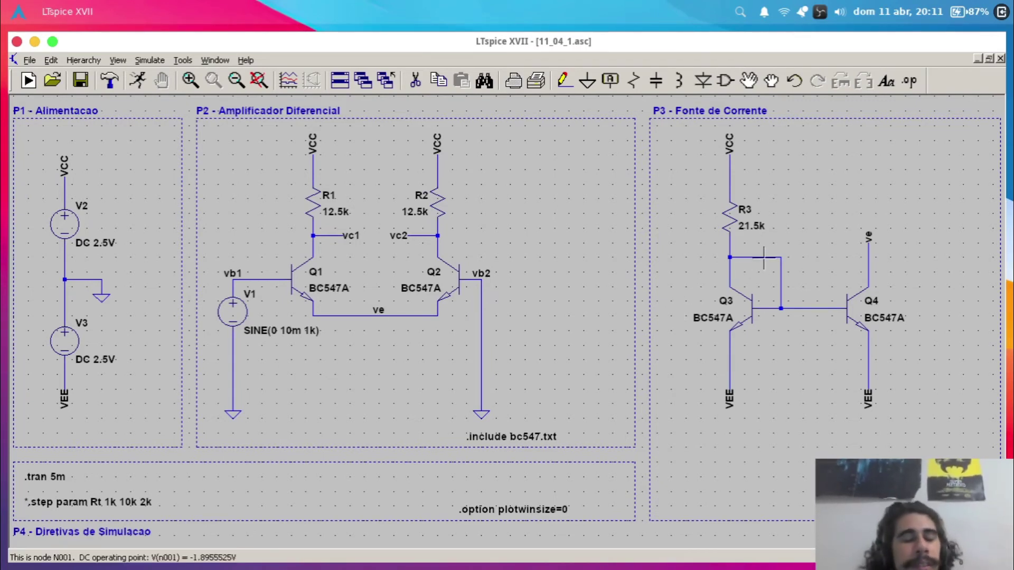
key("Delete")
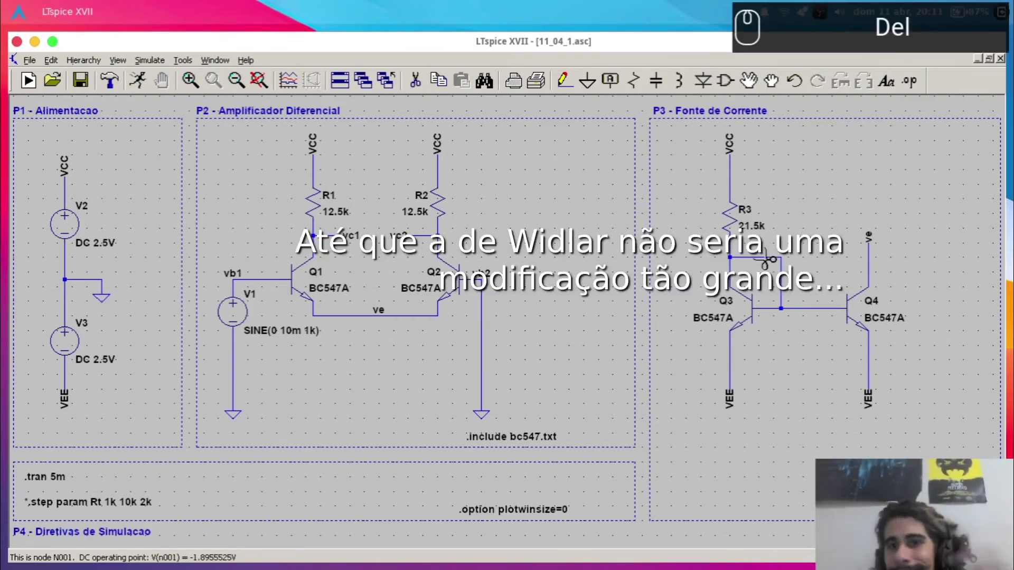
left_click(763, 259)
left_click(783, 266)
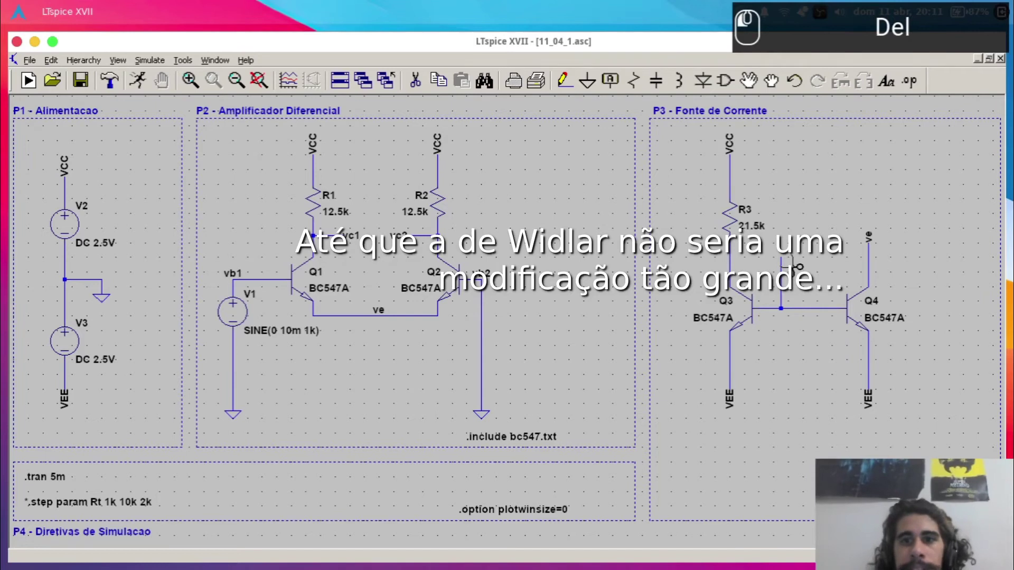
left_click_drag(769, 242, 800, 333)
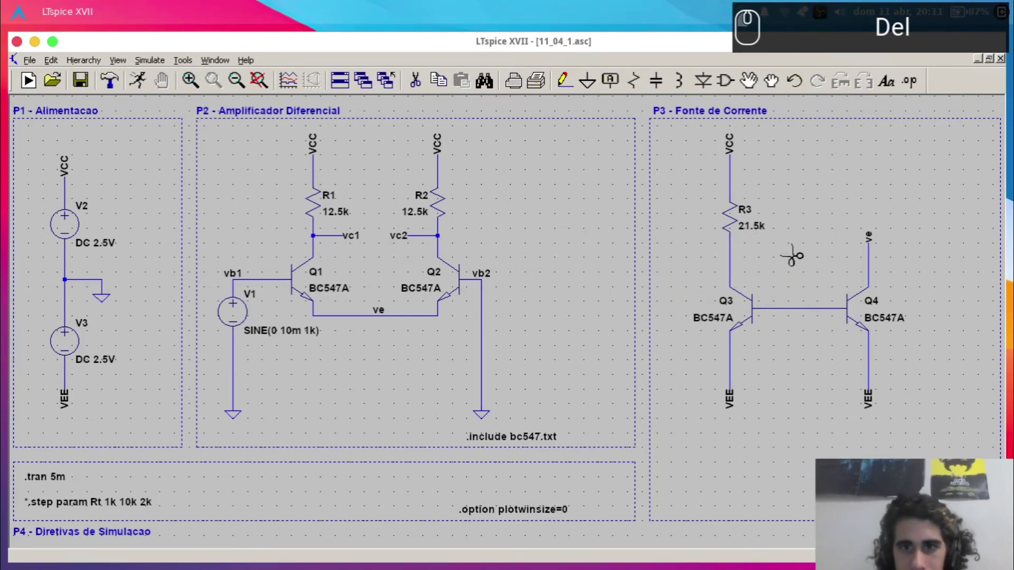
- Delete the ve net label from the end of Q4's collector wire
key("Escape")
key("Escape")
key("F3")
key("Escape")
key("Delete")
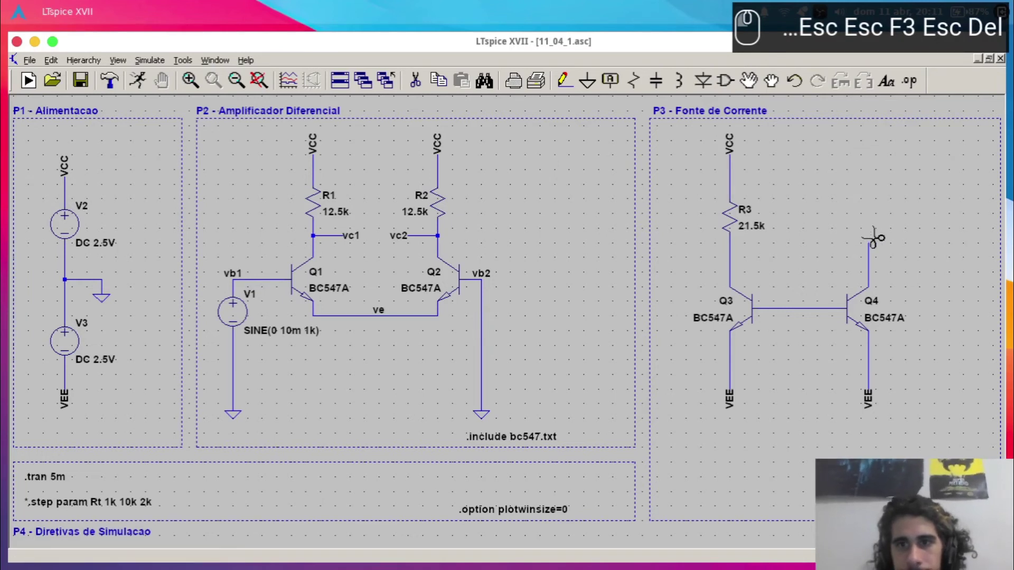
key("Escape")
- Wire Q4's collector to the base line shared by Q3 and Q4
key("F3")
left_click(868, 243)
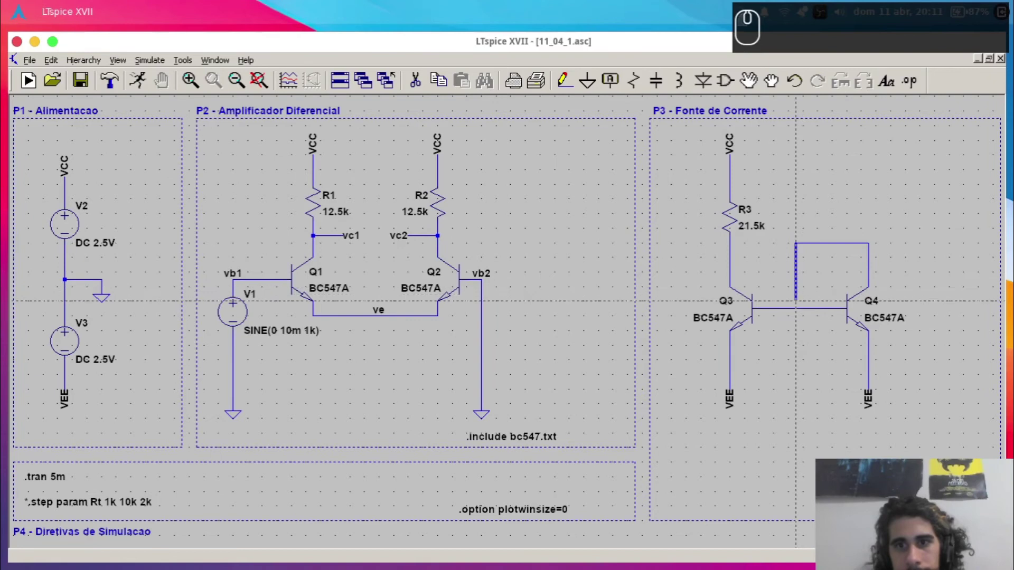
left_click(795, 308)
key("Escape")
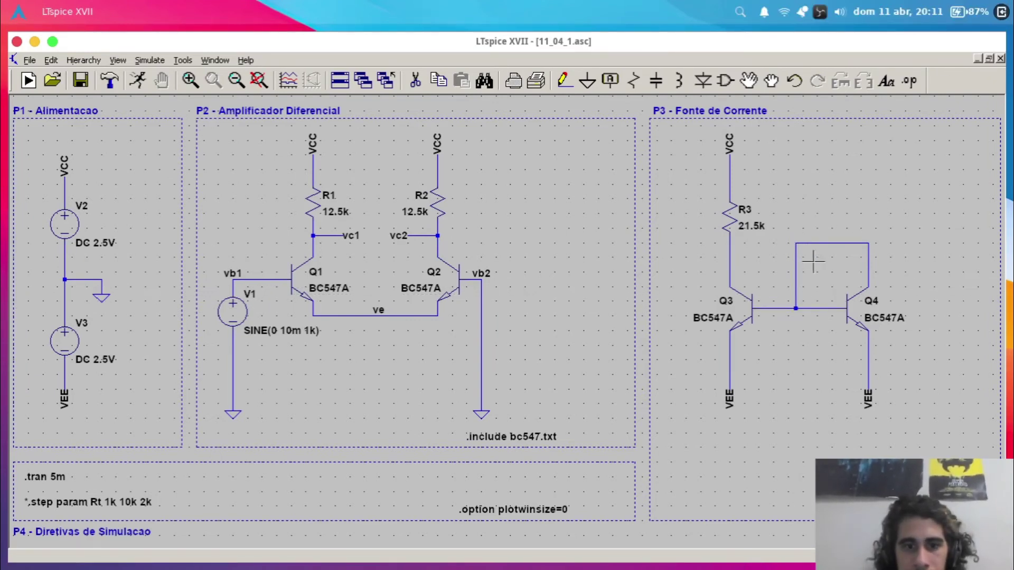
- Duplicate the BC547A transistor Q4, place the copy directly above it, and wire the copy's emitter to Q4's collector
key("F6")
left_click(853, 292)
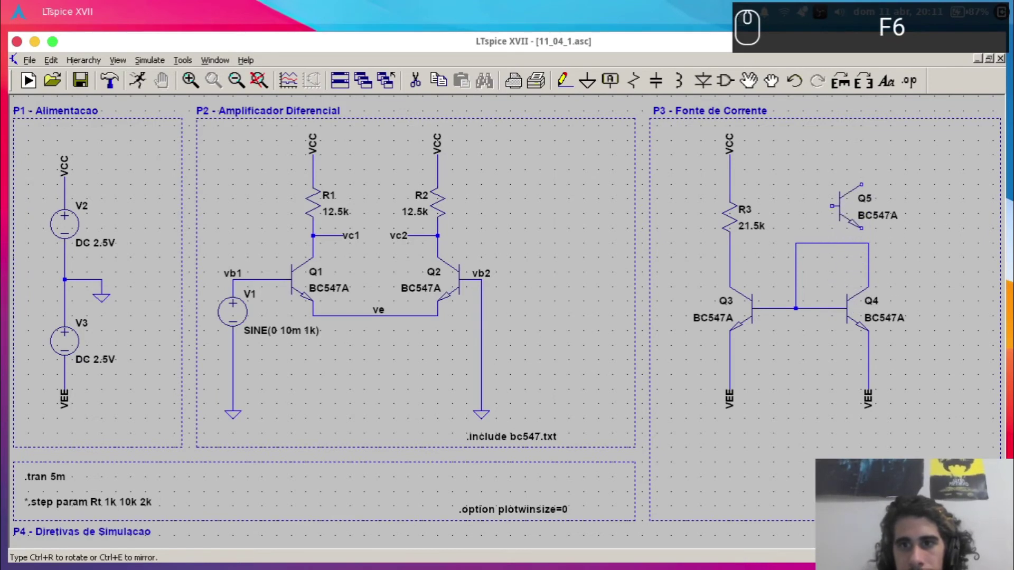
left_click(868, 229)
key("Escape")
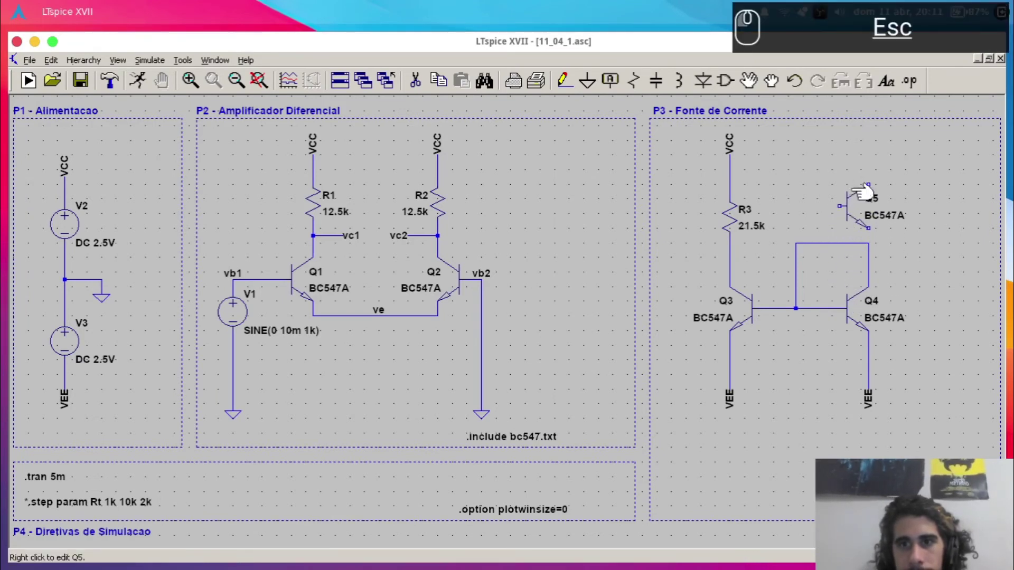
key("F3")
left_click(868, 231)
left_click(869, 243)
key("Escape")
key("Escape")
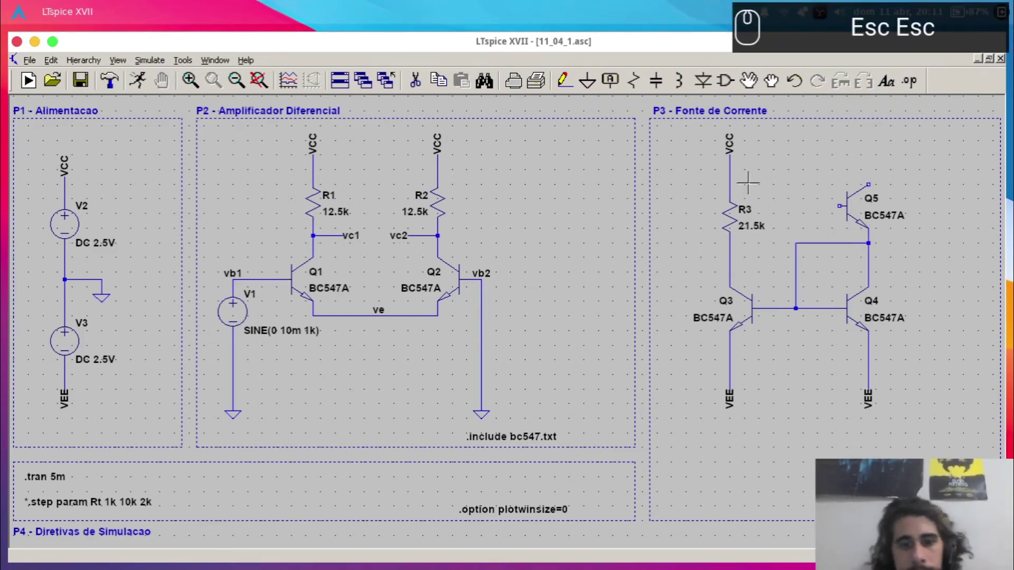
- Move the entire current source circuit lower inside the P3 block to make room above Q5
key("F7")
left_click_drag(693, 124, 896, 351)
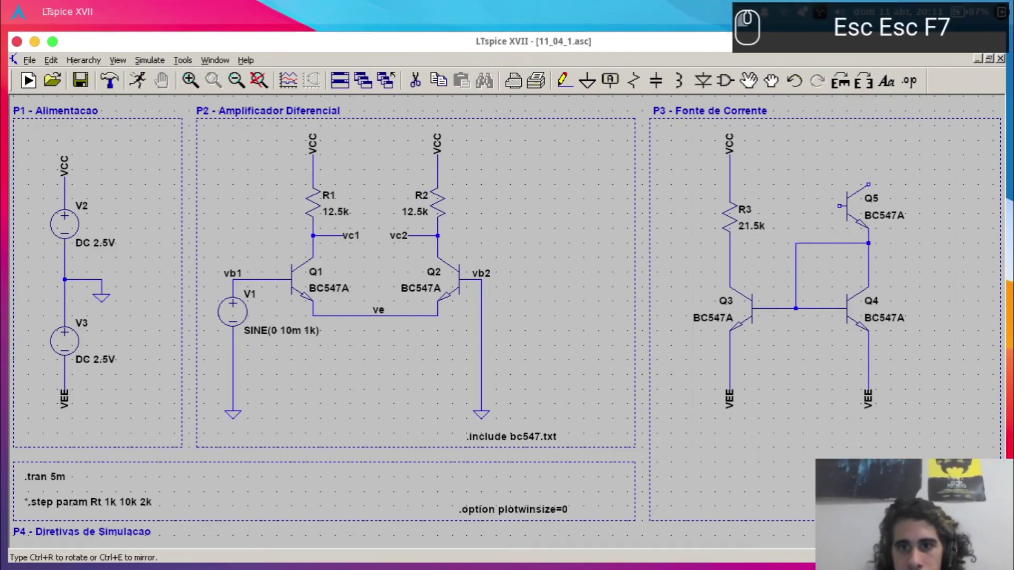
left_click(903, 410)
key("Escape")
- Reposition the VCC label near the top of the P3 block and R3 just below it, keeping their wires attached
key("F8")
left_click(735, 201)
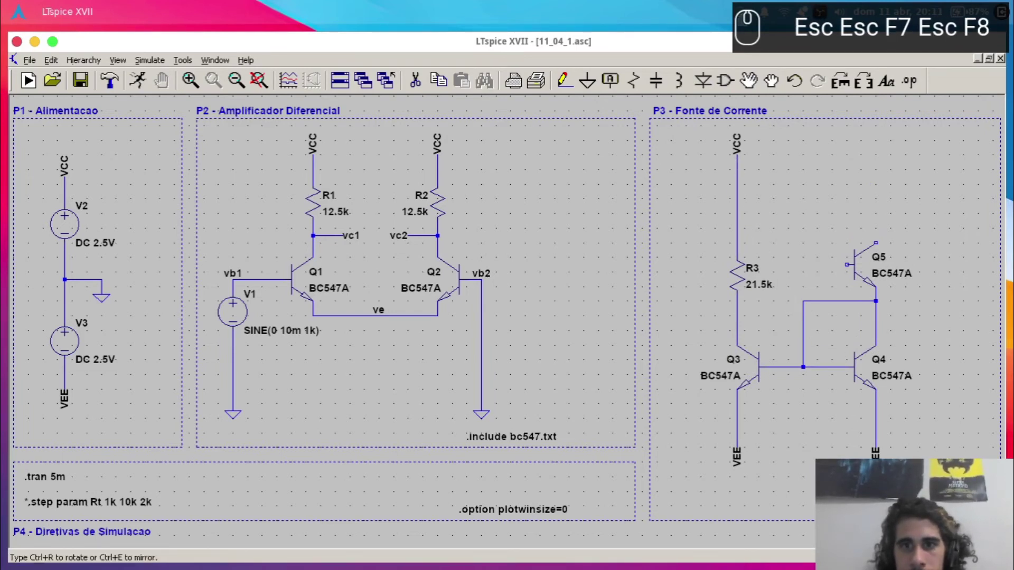
left_click(746, 151)
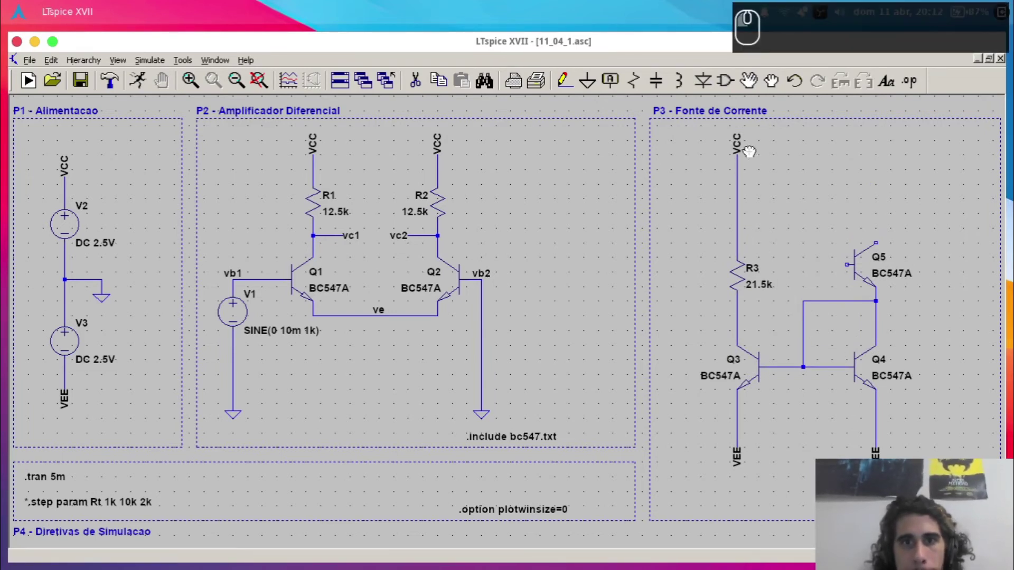
key("Escape")
key("Escape")
key("F3")
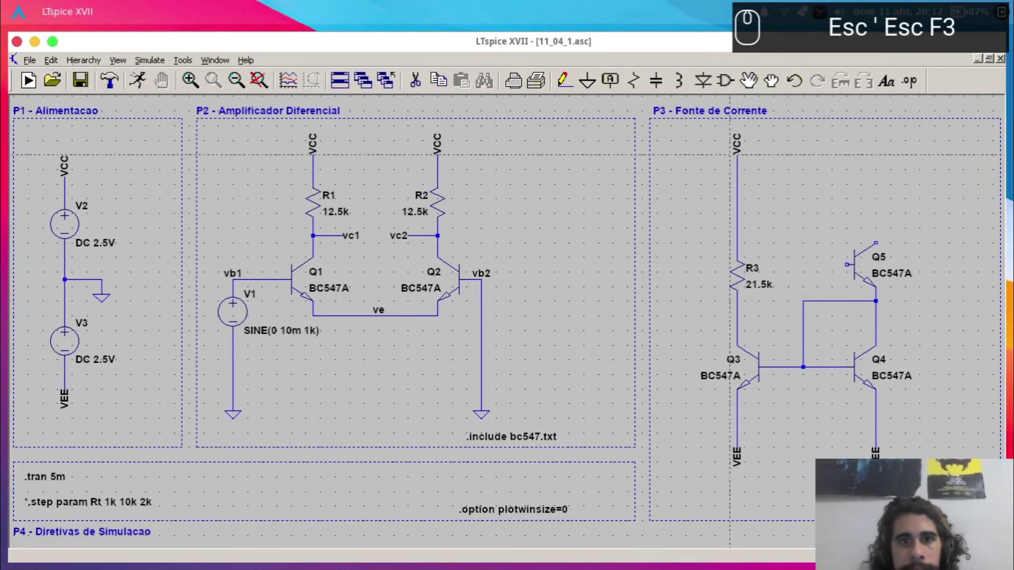
key("Escape")
key("Escape")
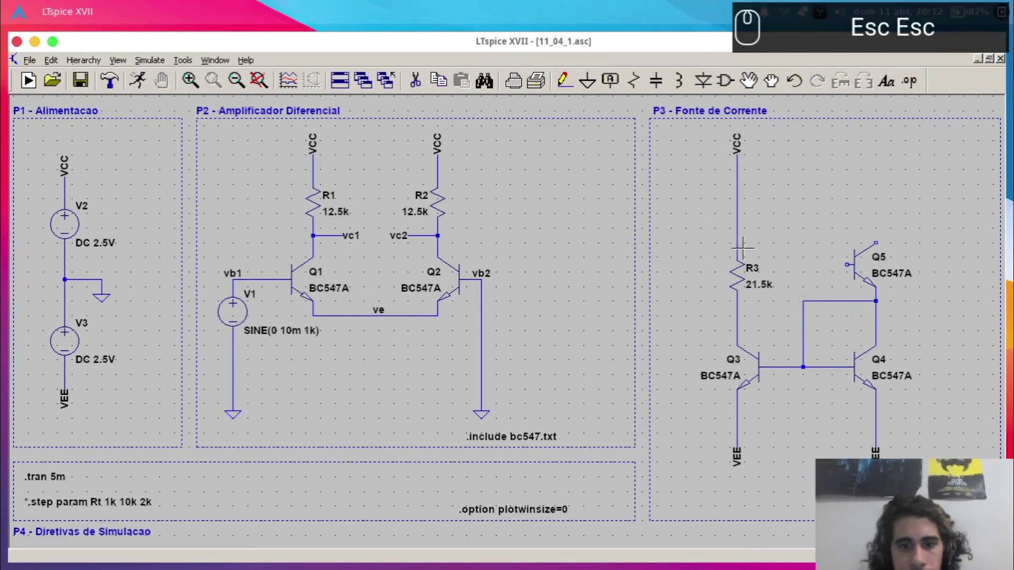
key("F8")
left_click(738, 274)
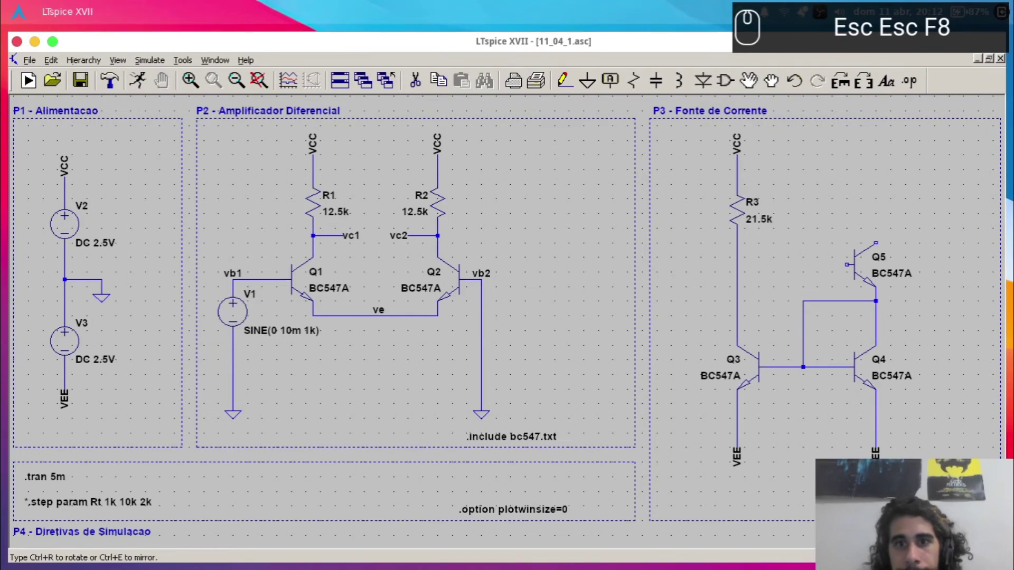
left_click(745, 209)
key("Escape")
key("F7")
left_click(746, 208)
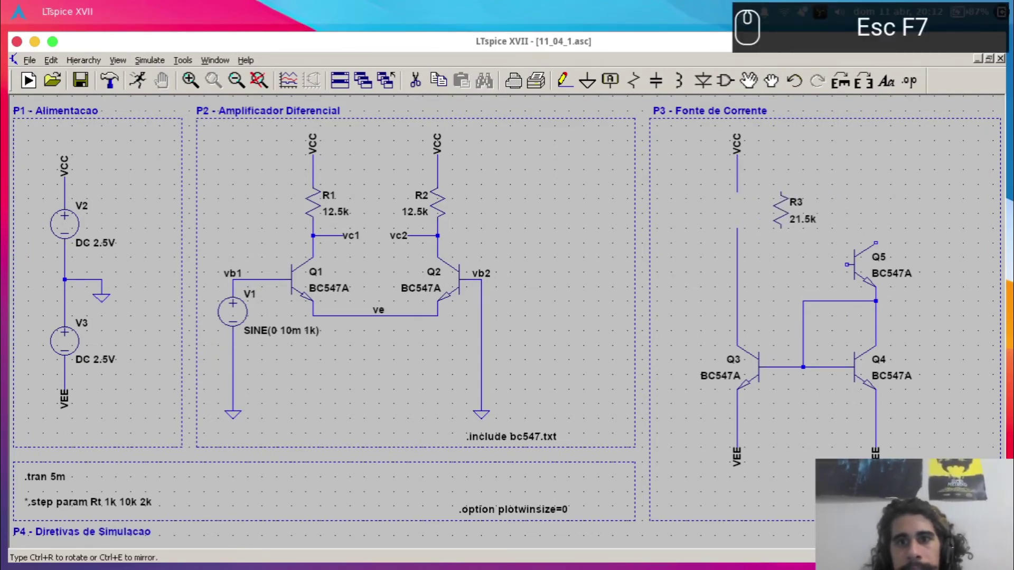
key("Escape")
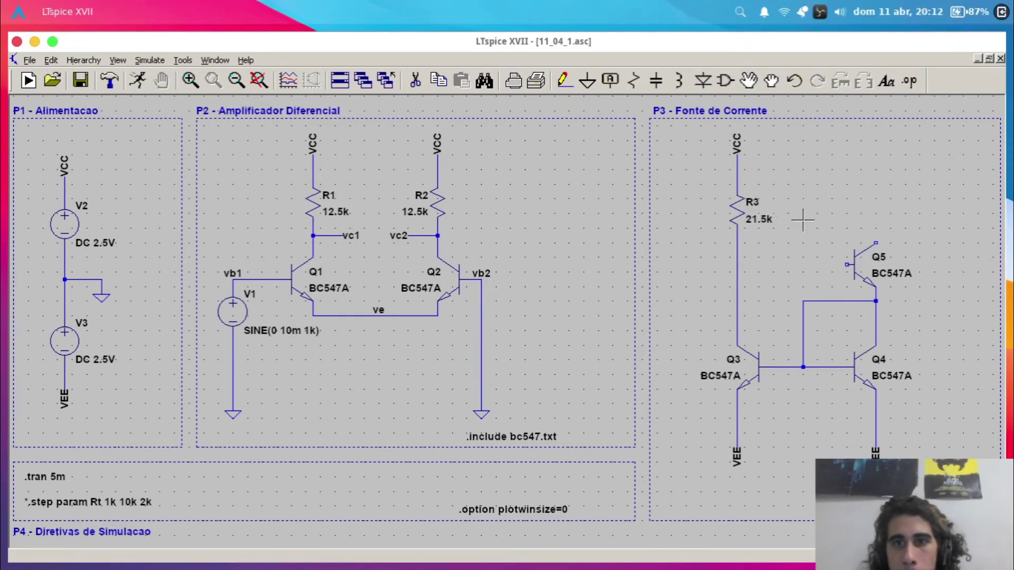
- Save the schematic and wire Q5's base to the line between R3 and Q3's collector
key("ctrl+s")
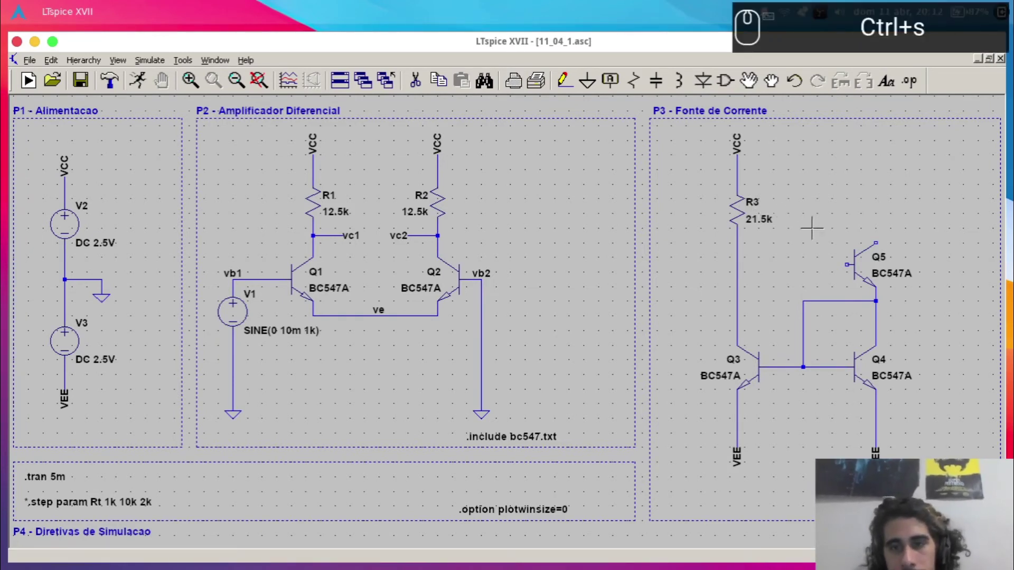
key("F3")
left_click(847, 264)
left_click(737, 264)
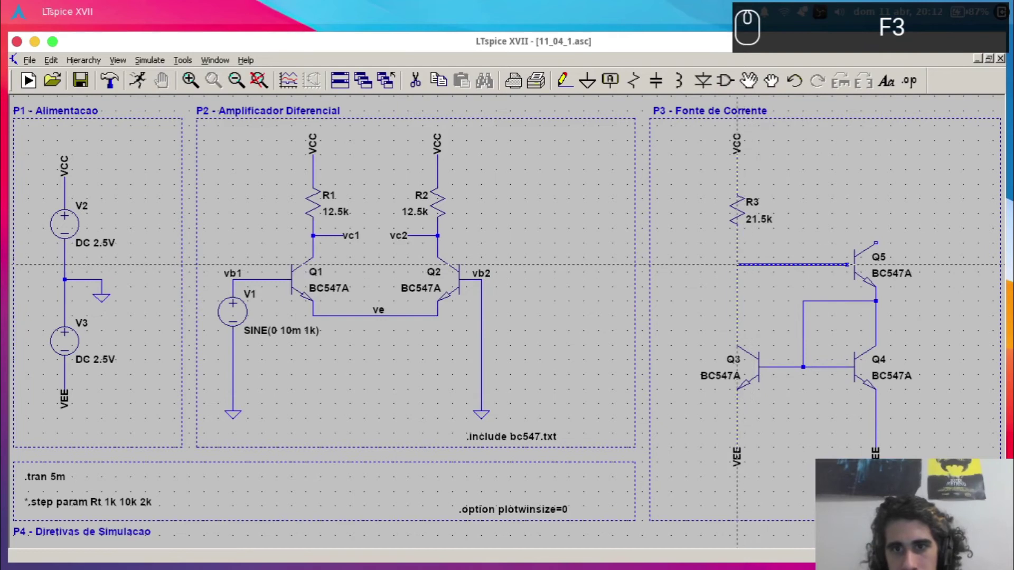
key("Escape")
- Extend an open wire upward from Q5's collector and save the schematic
key("F3")
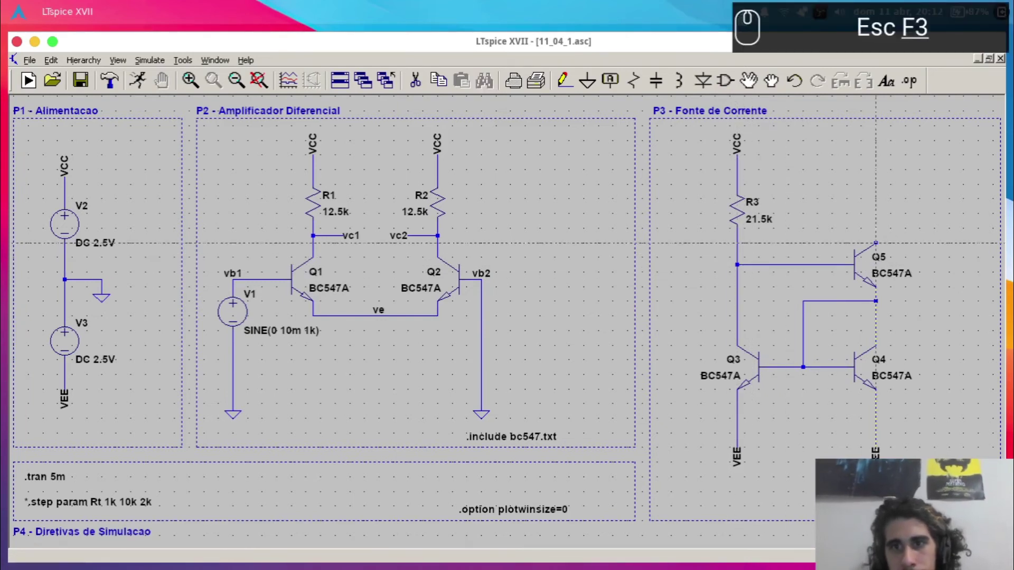
left_click(876, 243)
left_click(875, 192)
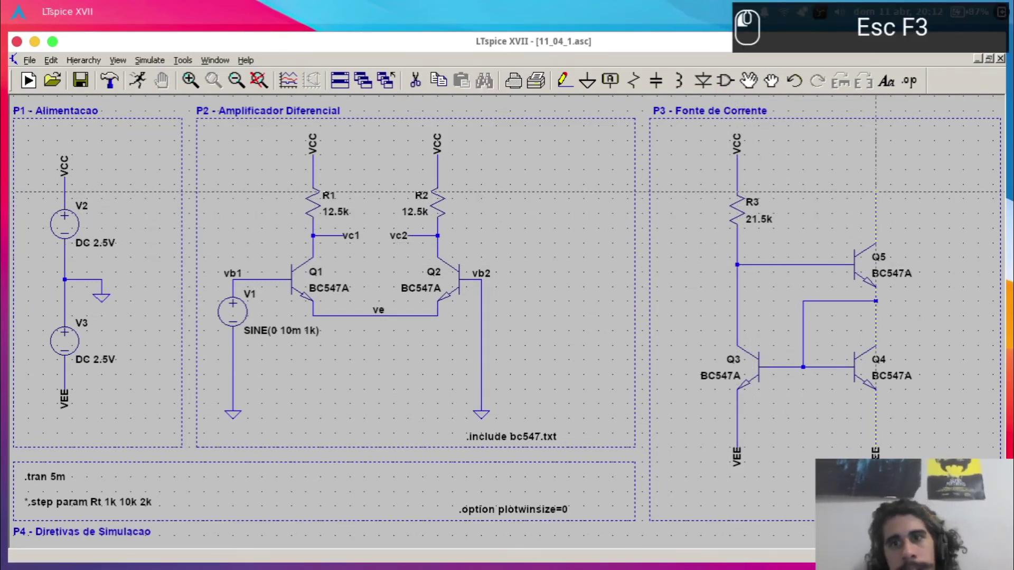
key("Escape")
key("Escape")
key("ctrl+s")
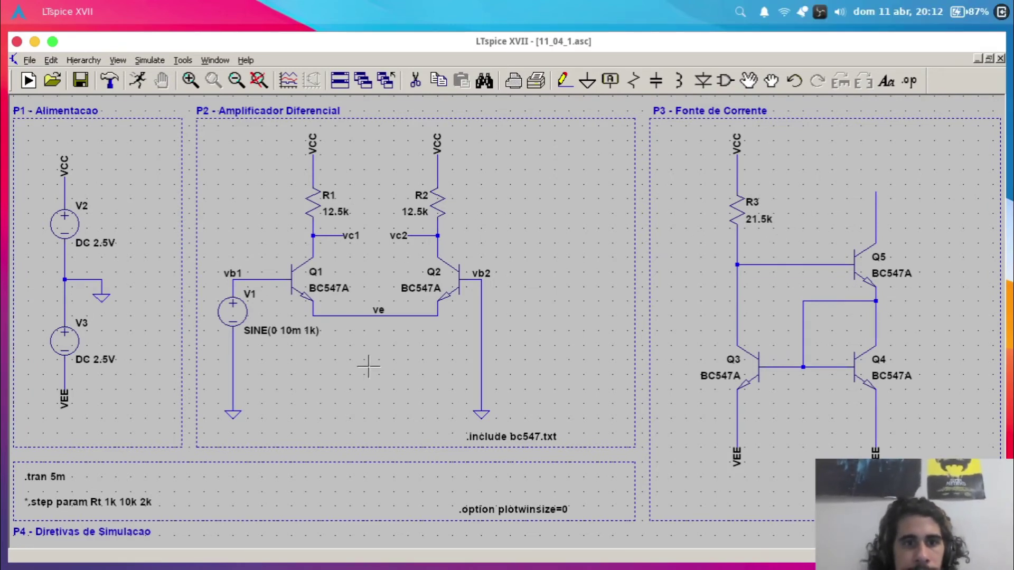
- Insert an independent current source below the differential pair and wire its upper terminal to the ve node
key("F2")
left_click(453, 380)
key("Return")
left_click(371, 330)
key("Escape")
key("F3")
left_click(371, 330)
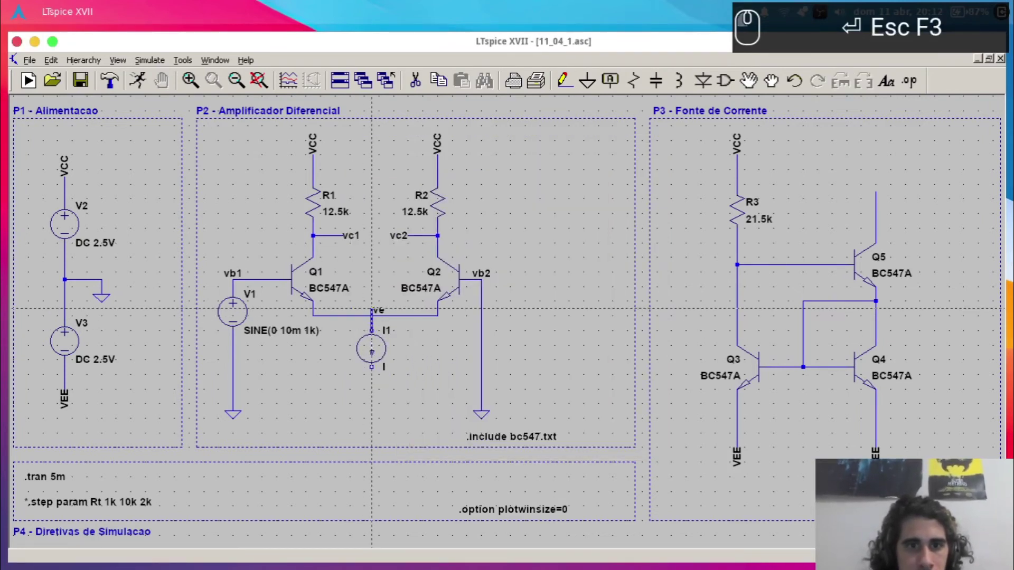
left_click(371, 316)
key("Escape")
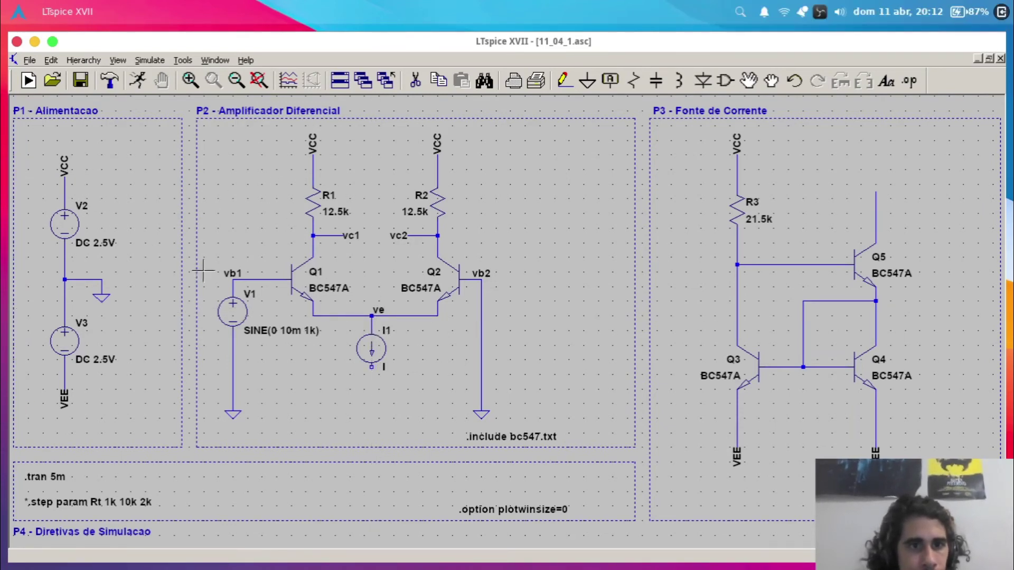
- Extend a short wire downward from the lower terminal of current source I1
key("F3")
left_click(371, 366)
key("Escape")
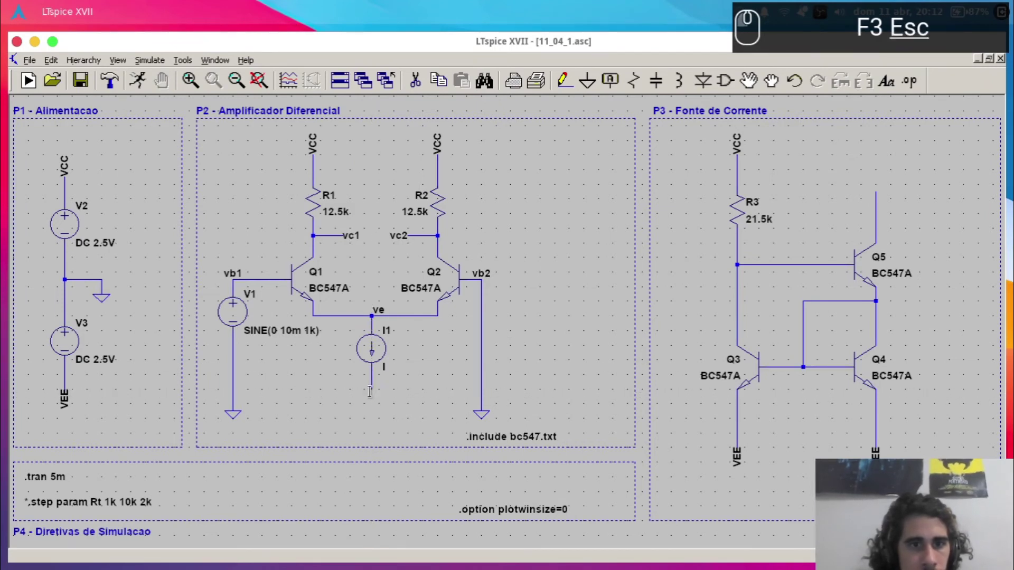
- Copy the VEE label to the open wire below current source I1 and save the schematic
key("F6")
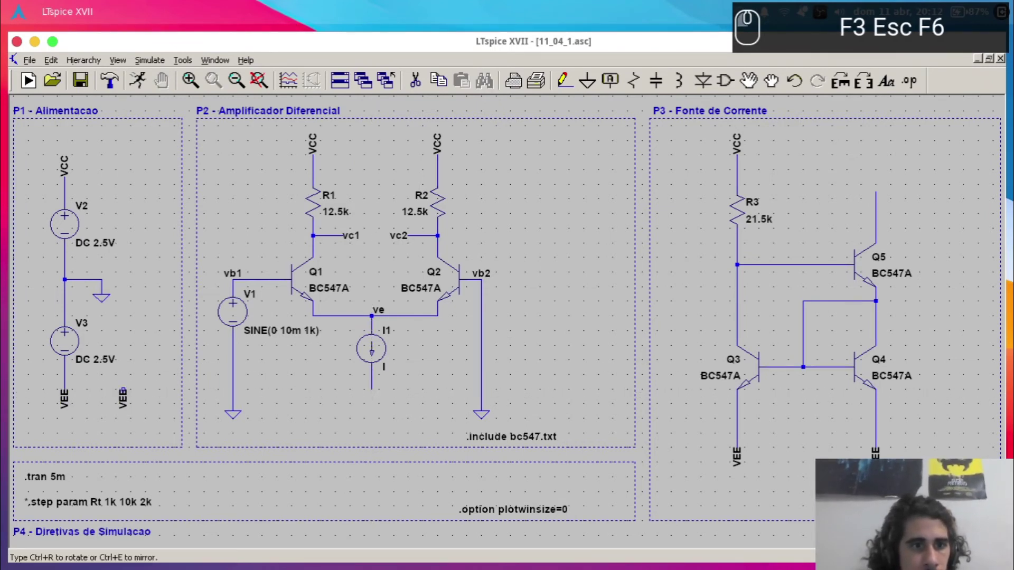
left_click(64, 399)
left_click(378, 390)
key("Escape")
key("ctrl+s")
- Set current source I1 to 200u and save the schematic
right_click(385, 370)
type("200u")
key("Return")
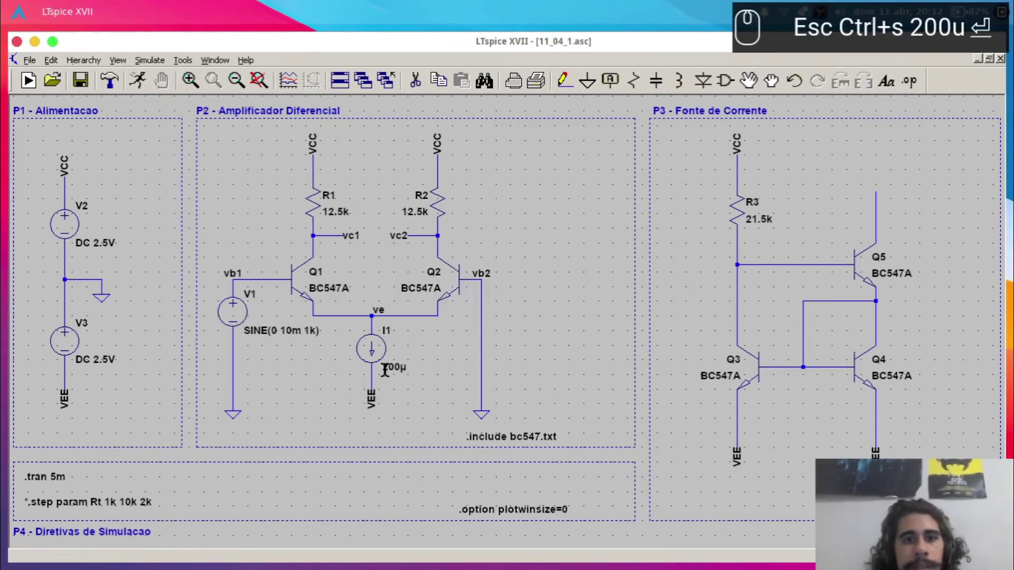
key("ctrl+s")
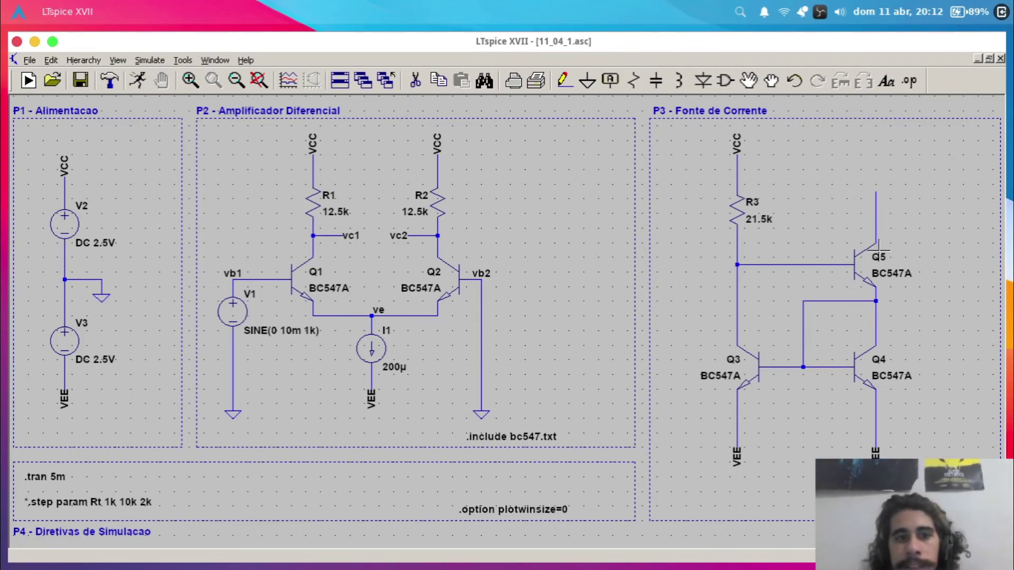
key("ctrl+s")
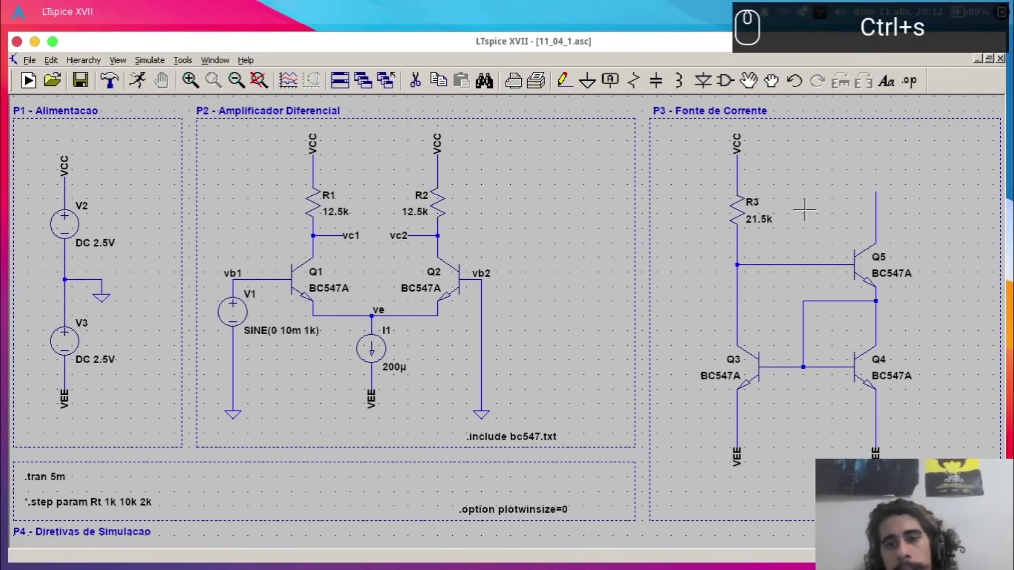
- Replace R3's resistance with the placeholder R and save the schematic
right_click(763, 222)
type("R")
key("Return")
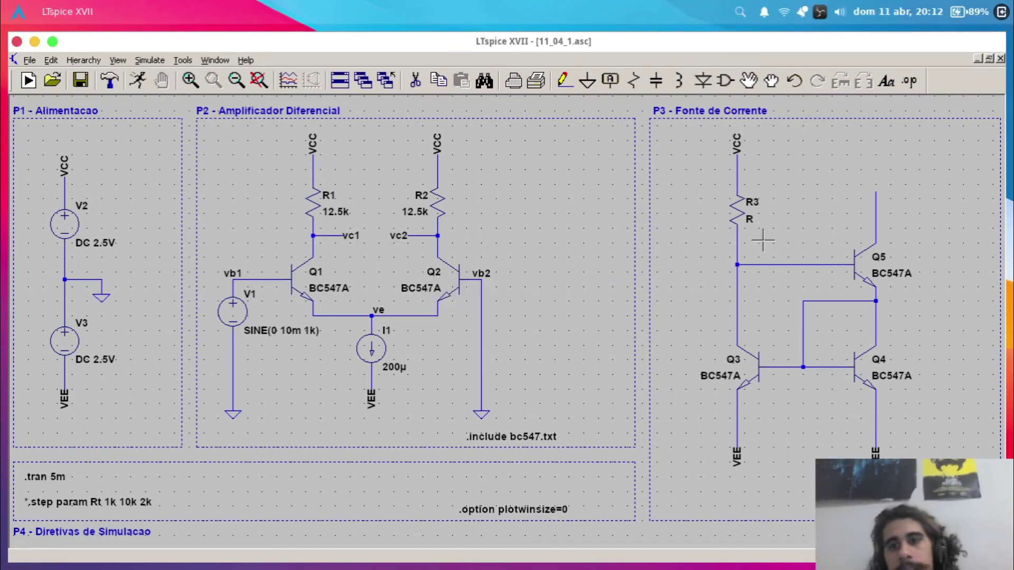
key("ctrl+s")
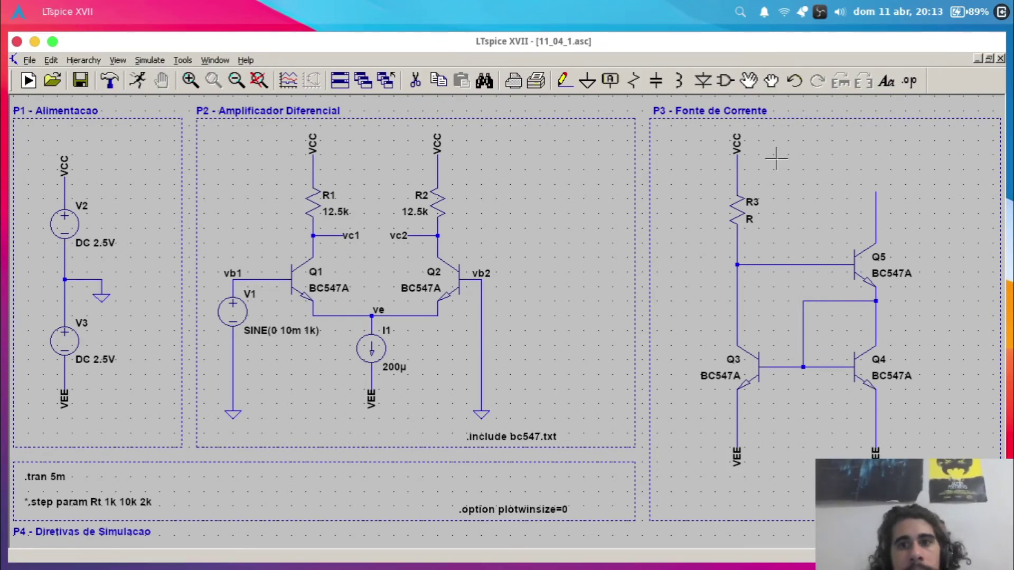
- Place the comment text VCC-VBE-VBE-(-VEE) between R3 and the wire above Q5
key("t")
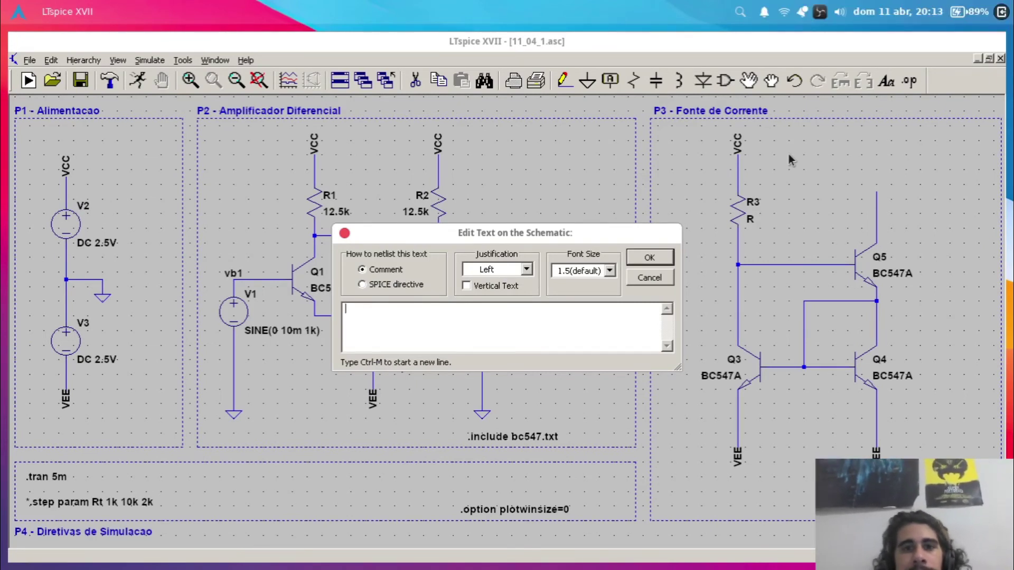
type("VCC-")
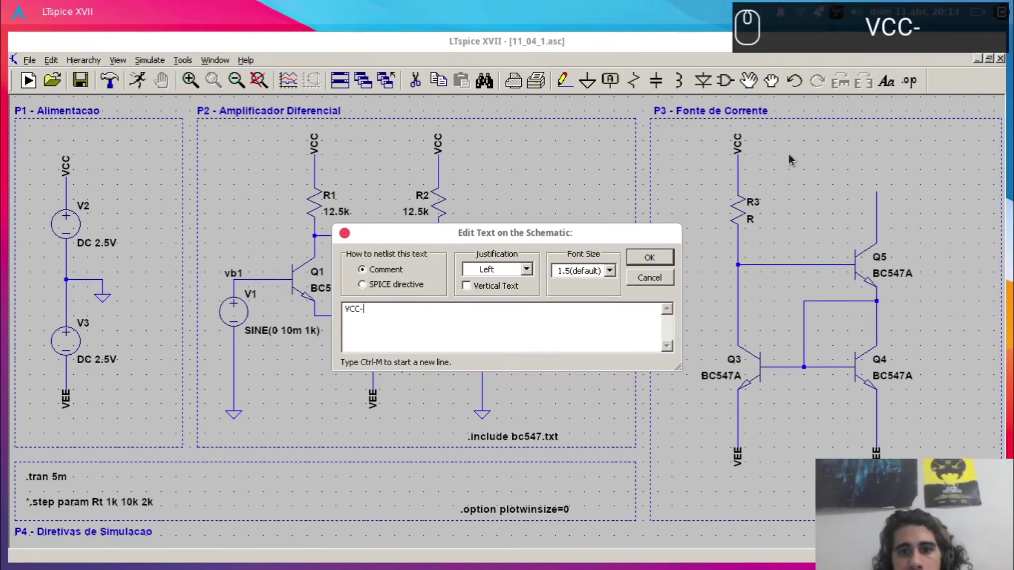
type("VBE")
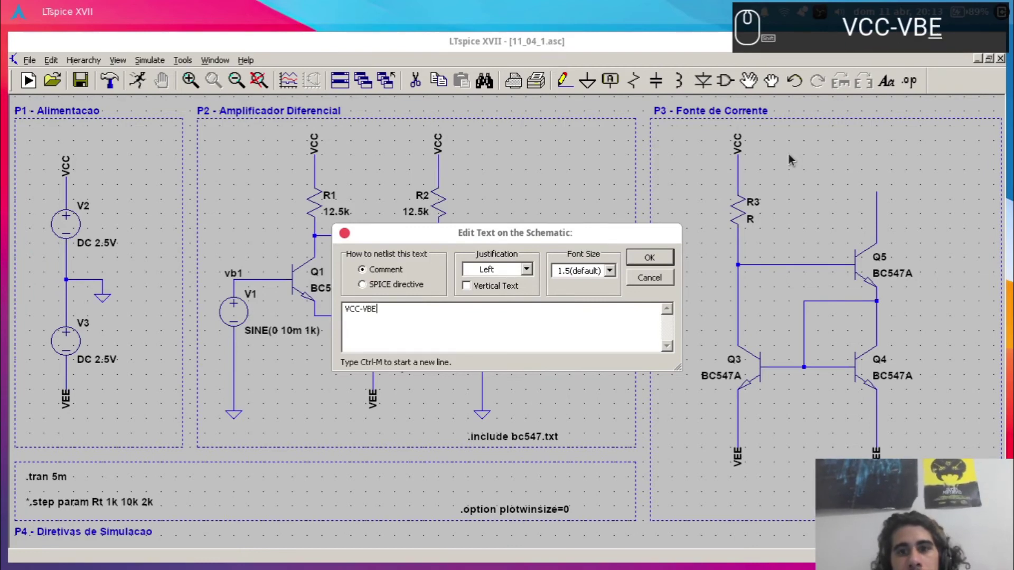
type("-VBE-()")
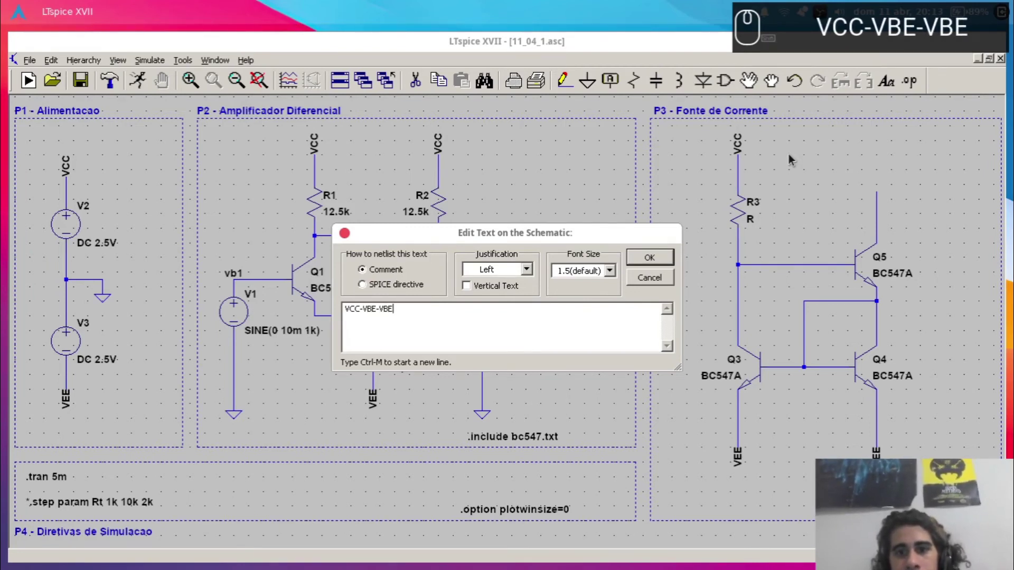
key("Left")
type("-VEE")
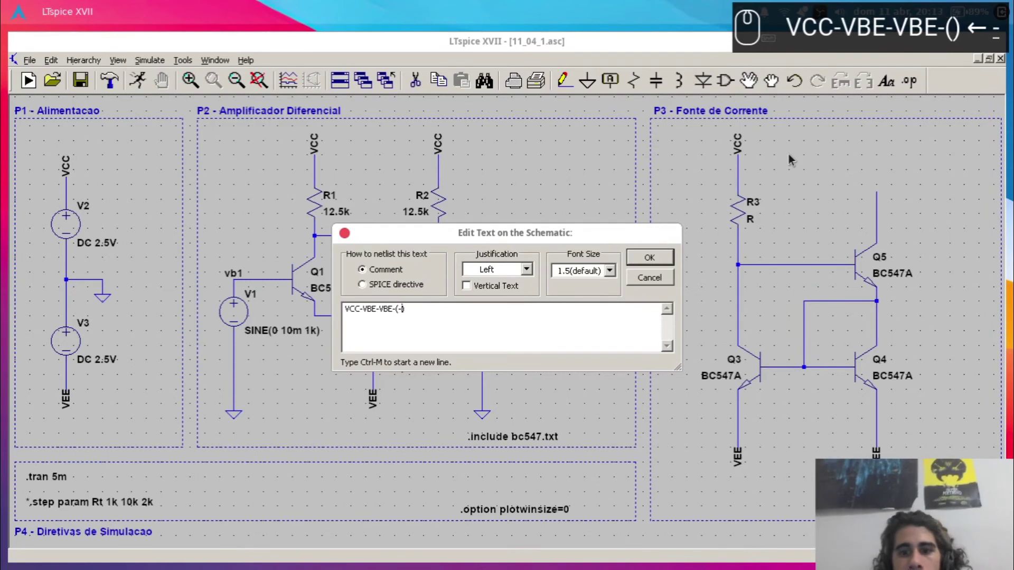
key("Right")
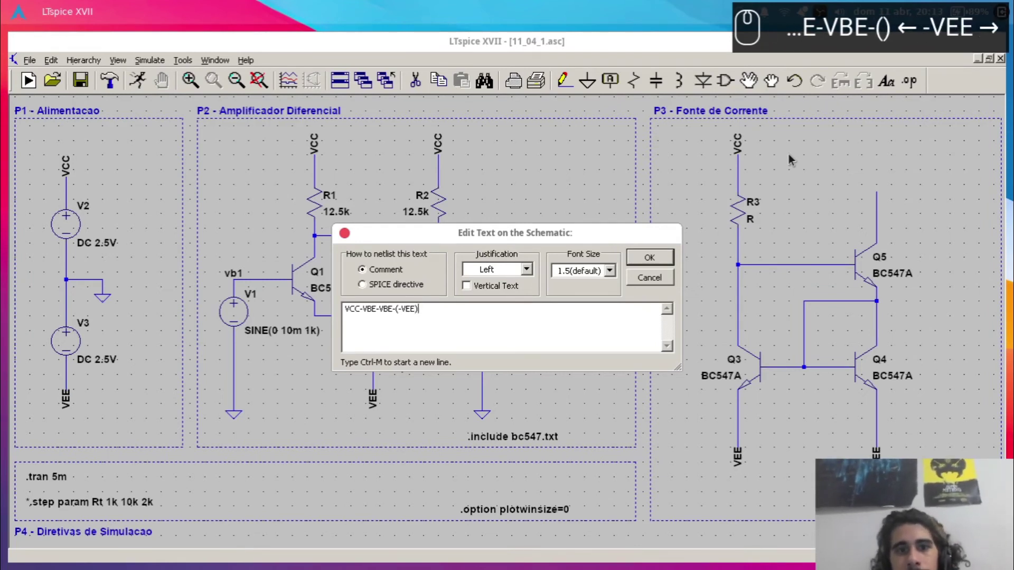
key("Return")
left_click(770, 217)
key("Escape")
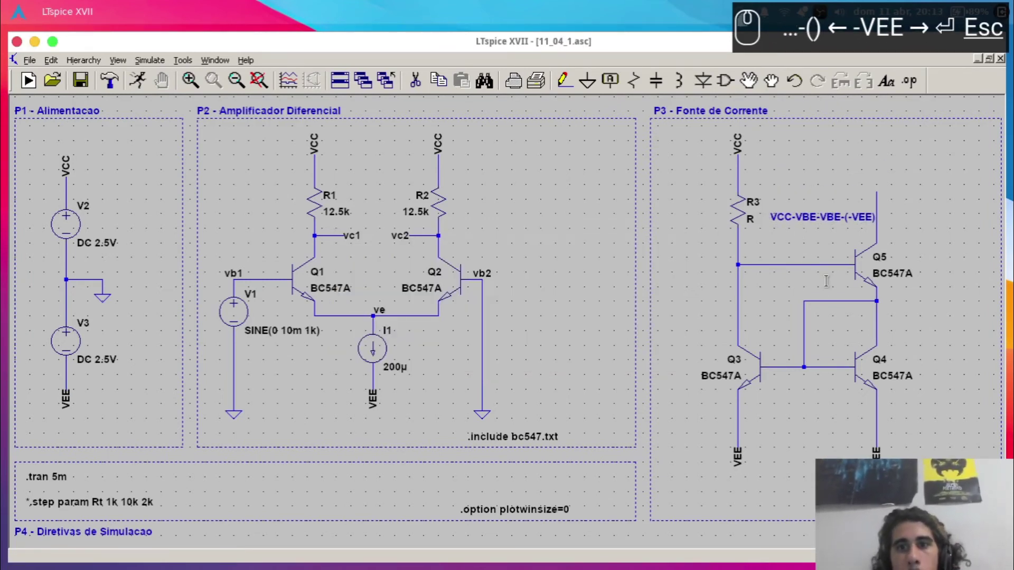
- Delete the VCC-VBE-VBE-(-VEE) comment beside R3
key("Delete")
left_click(789, 216)
key("Escape")
- Switch to the Python terminal and evaluate 2.5-0.7-0.7-(-2.5) and 3.6/200e-6 to size R3
key("alt+Tab")
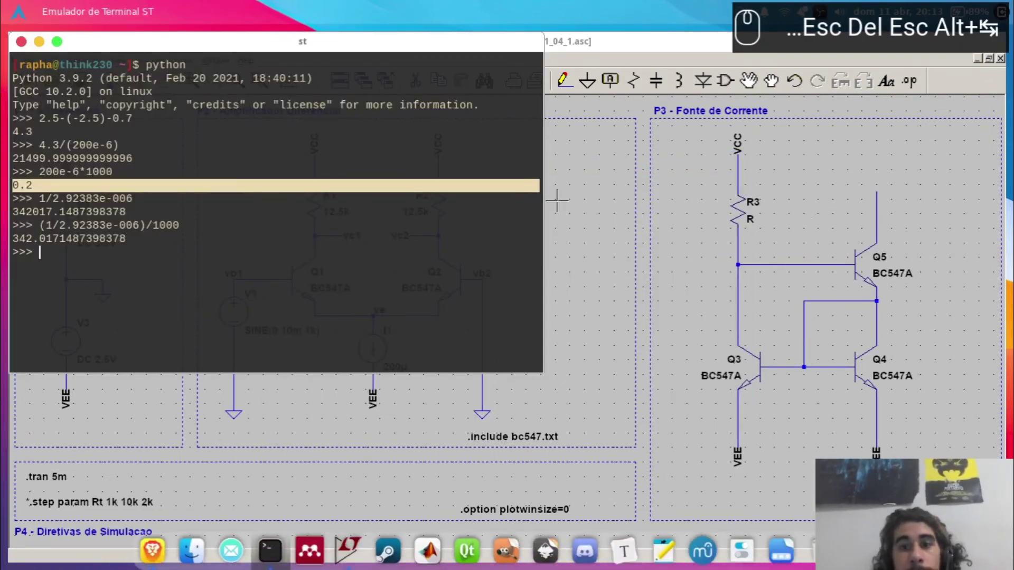
left_click(401, 236)
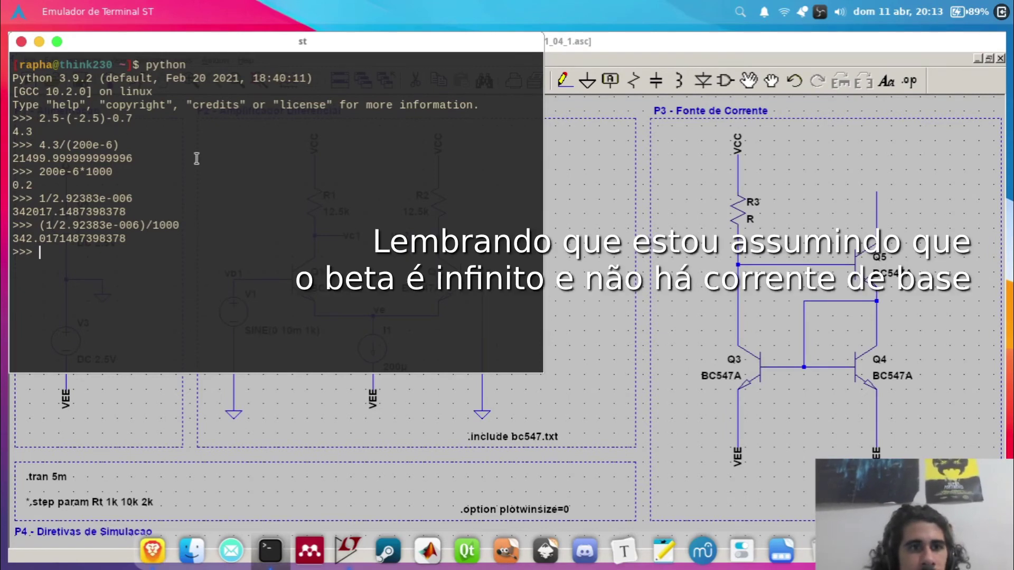
type("2.5")
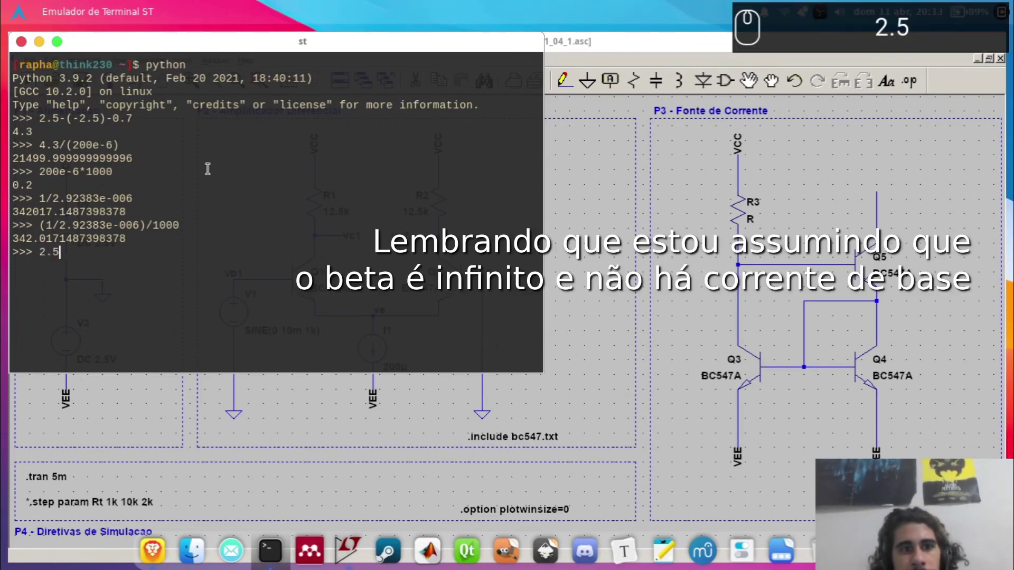
type("-0.7")
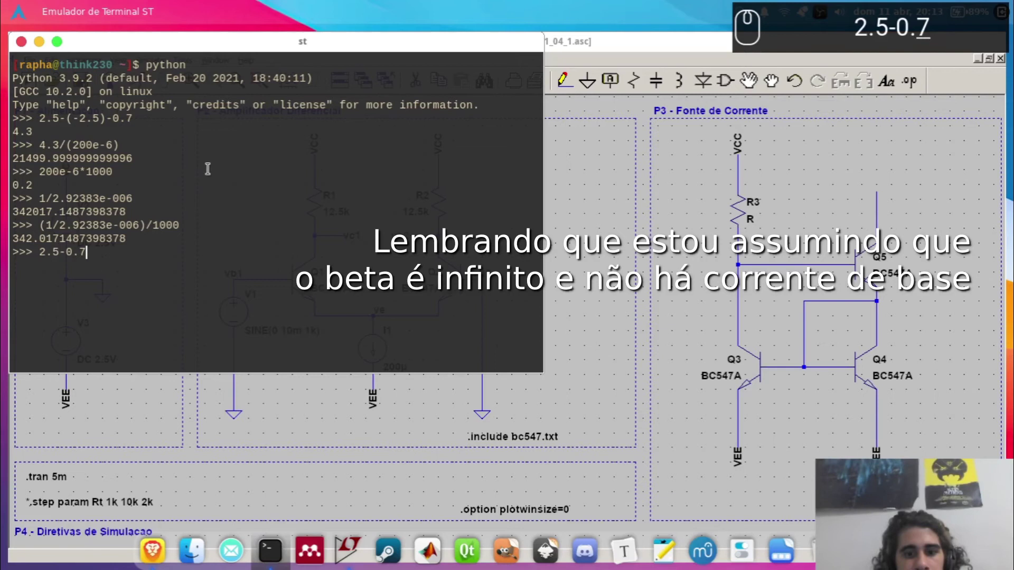
type("-0.7")
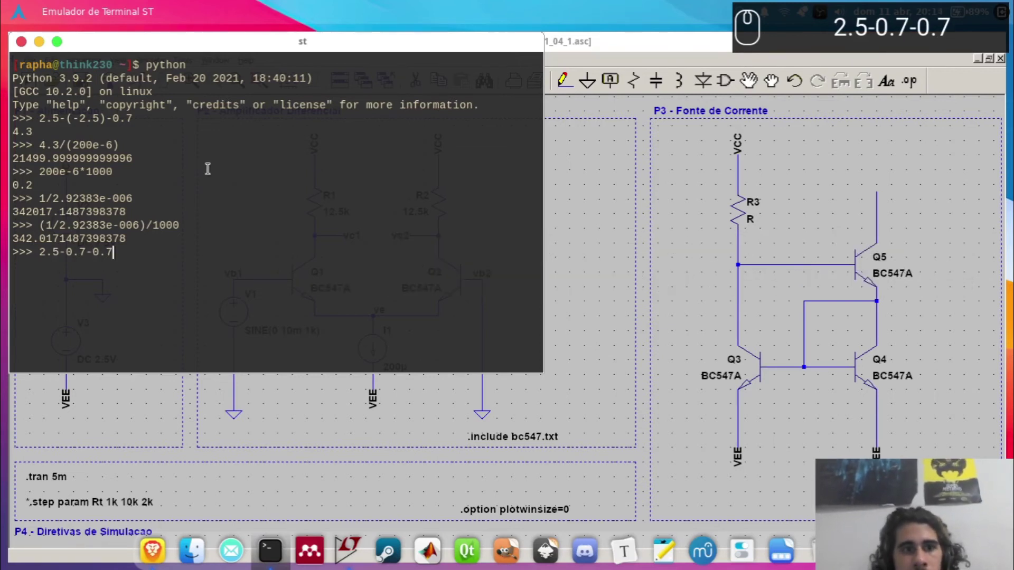
type("-()")
key("Left")
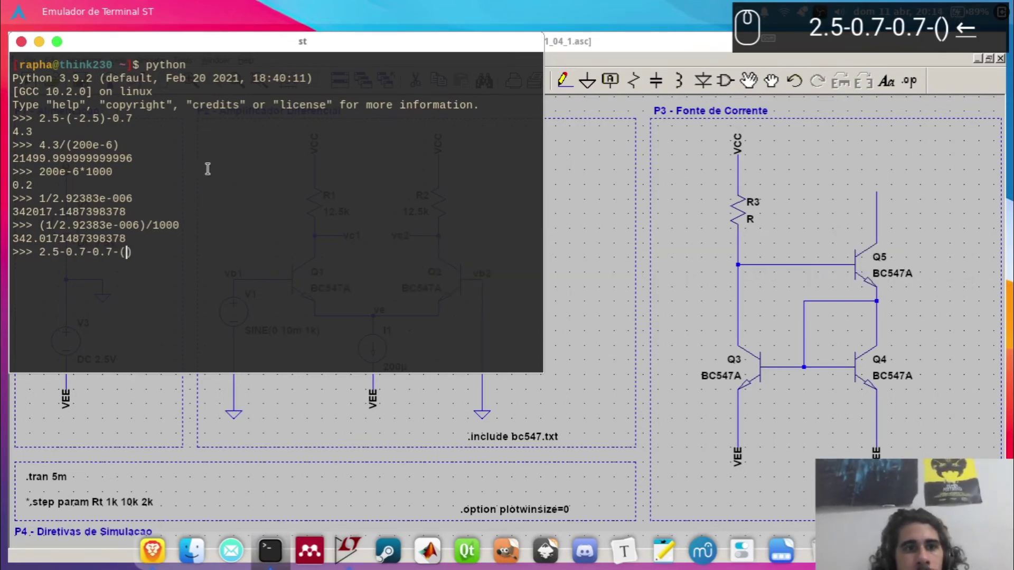
type("-2.5")
key("Return")
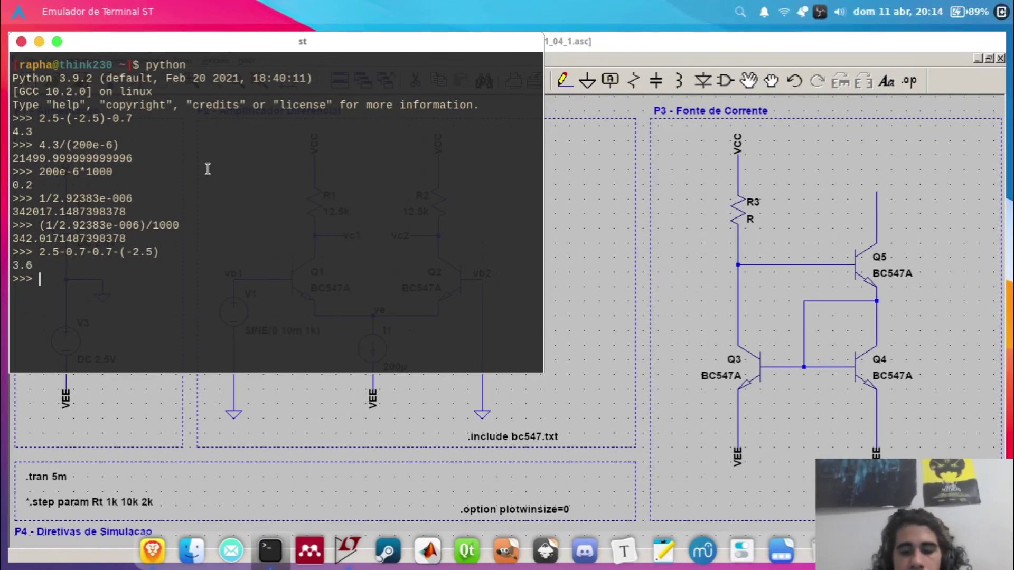
type("3.6/200e-6")
key("Return")
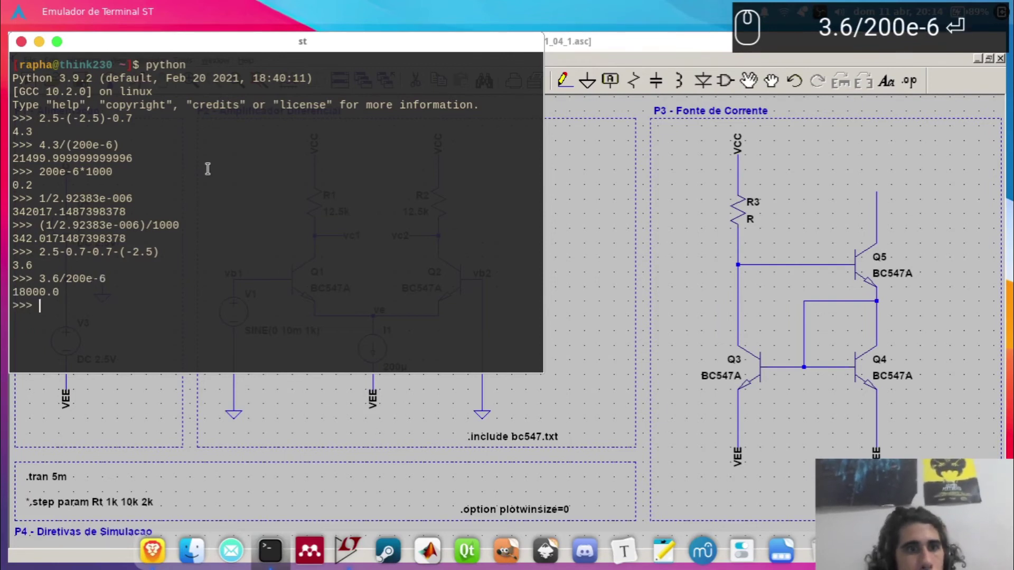
- Switch back to LTspice, set R3 to 18k and save the schematic
key("alt+Tab")
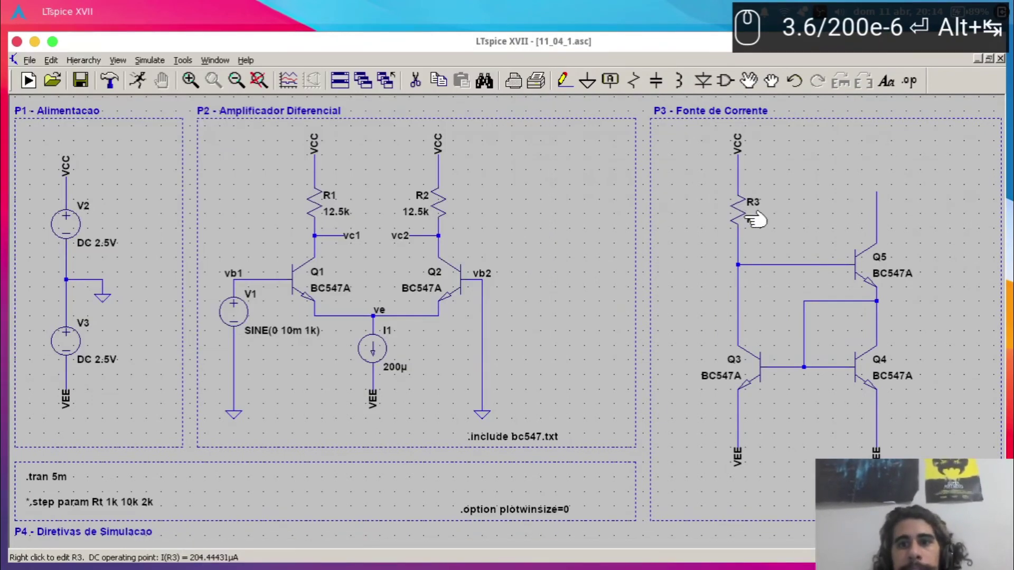
right_click(749, 220)
type("18k")
key("Return")
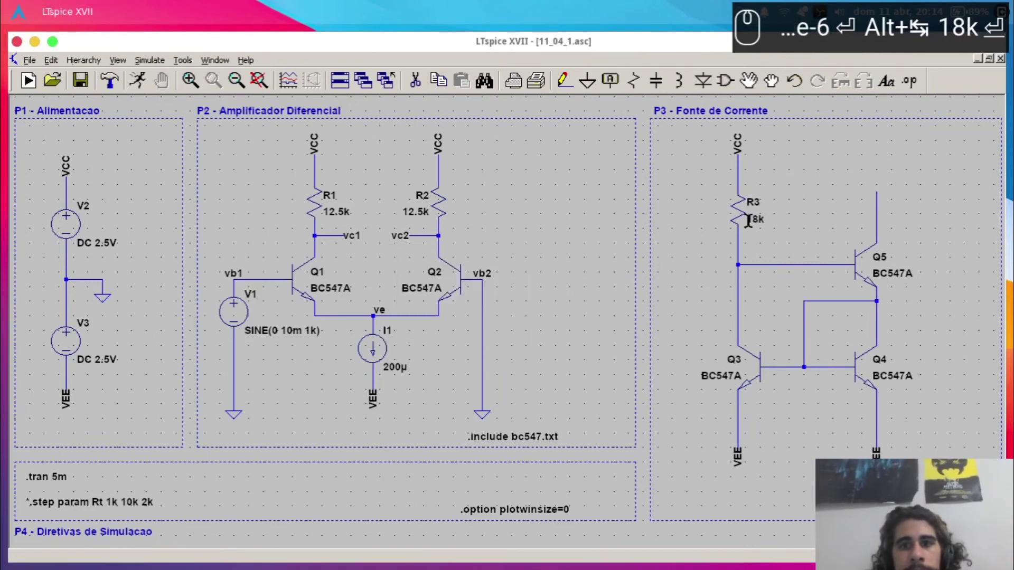
key("ctrl+s")
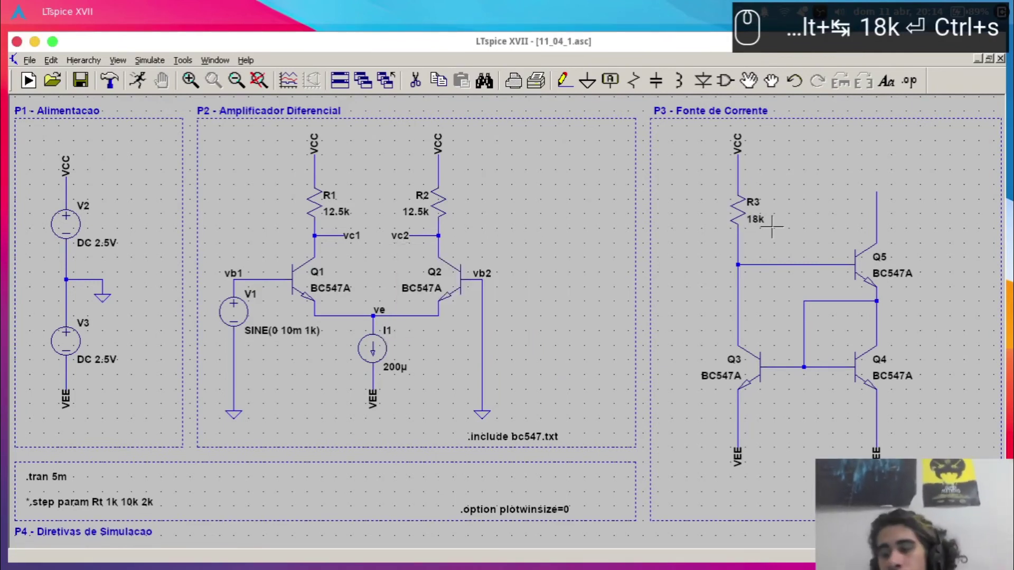
key("ctrl+s")
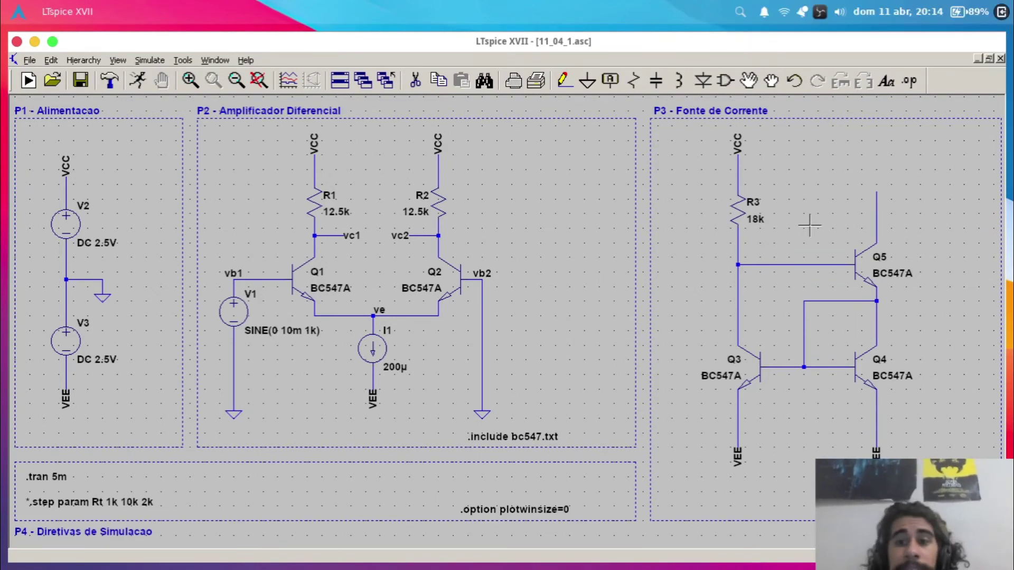
- Delete the open wire above Q5's collector
key("r")
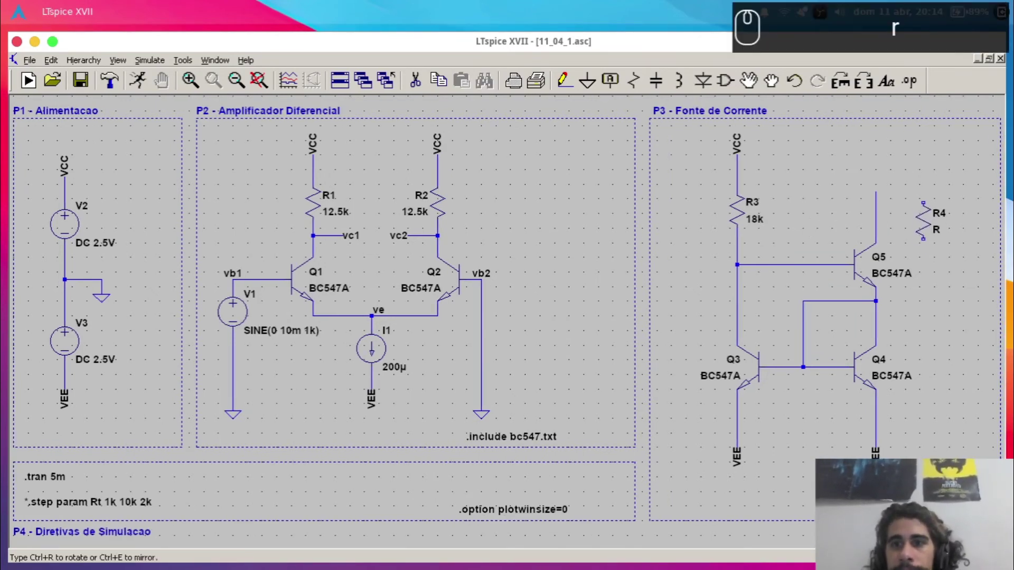
key("Escape")
key("Delete")
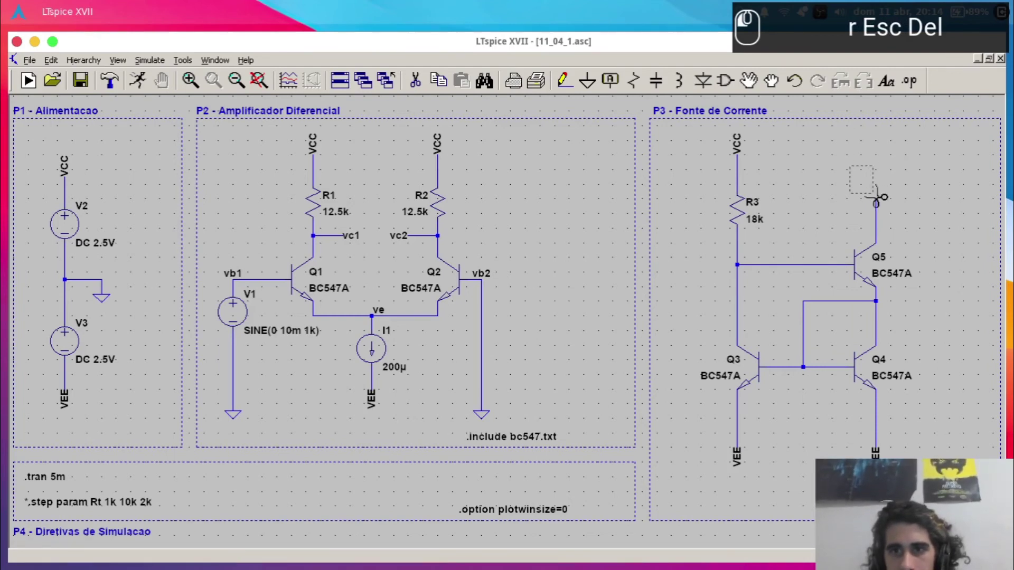
left_click(876, 221)
key("Escape")
- Insert a resistor above Q5 and wire its lower terminal to Q5's collector
key("F3")
key("r")
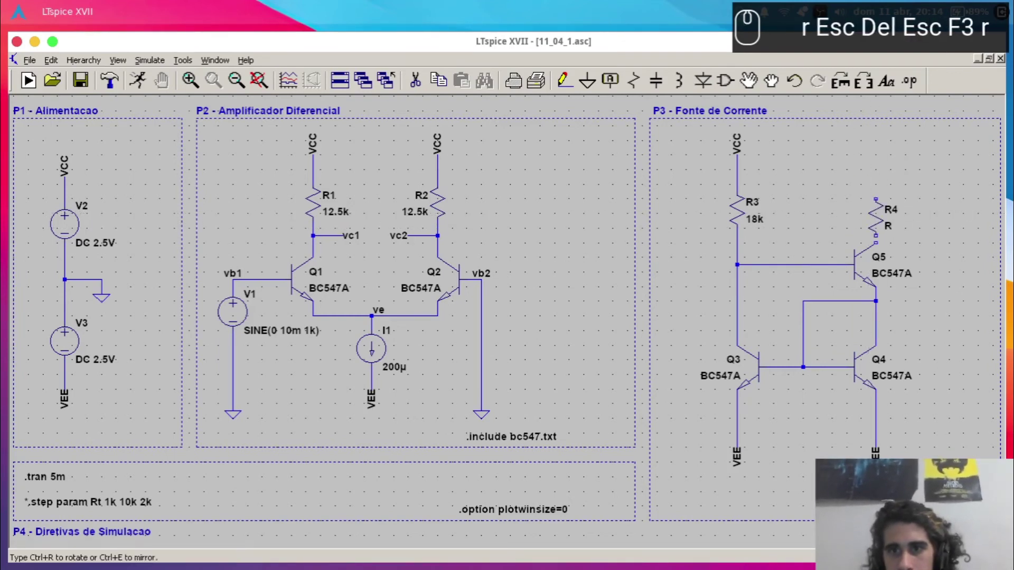
left_click(876, 213)
key("Escape")
key("F3")
left_click(876, 228)
left_click(875, 243)
key("Escape")
- Extend a wire upward from R4, copy the VCC label onto its end and save the schematic
key("F3")
left_click(875, 192)
left_click(875, 155)
key("Escape")
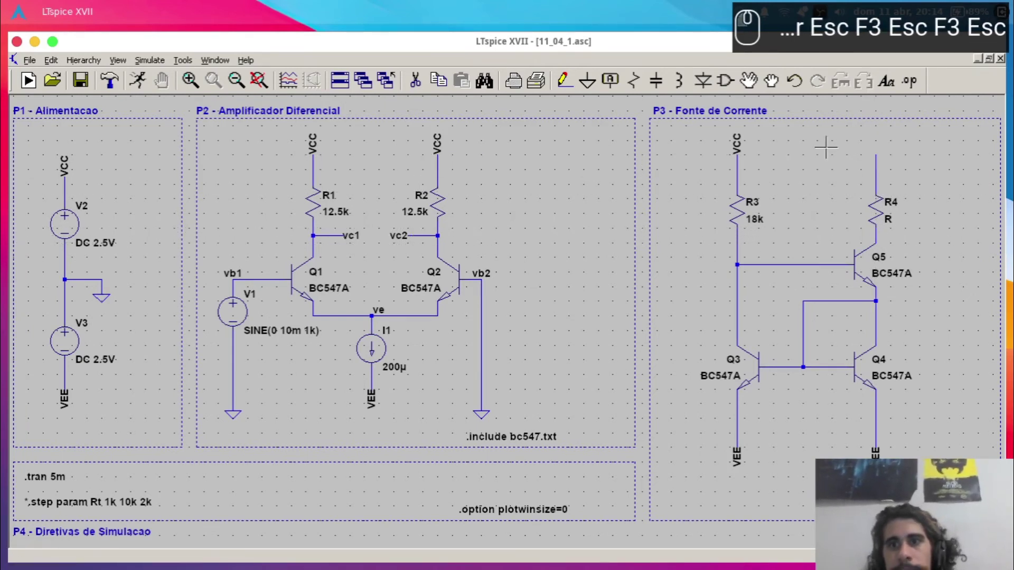
key("F6")
left_click(737, 140)
left_click(875, 146)
key("Escape")
key("ctrl+s")
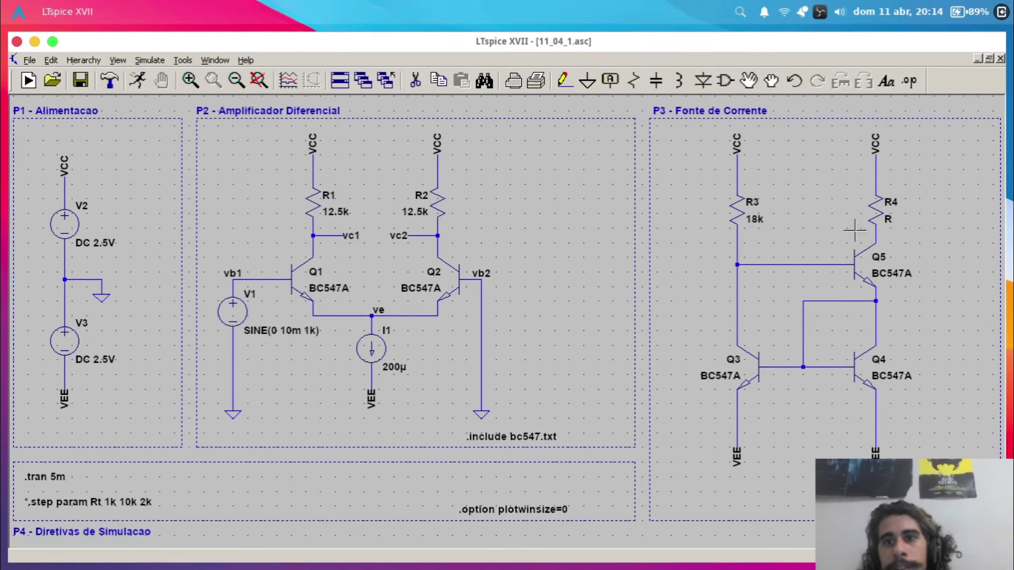
key("ctrl+s")
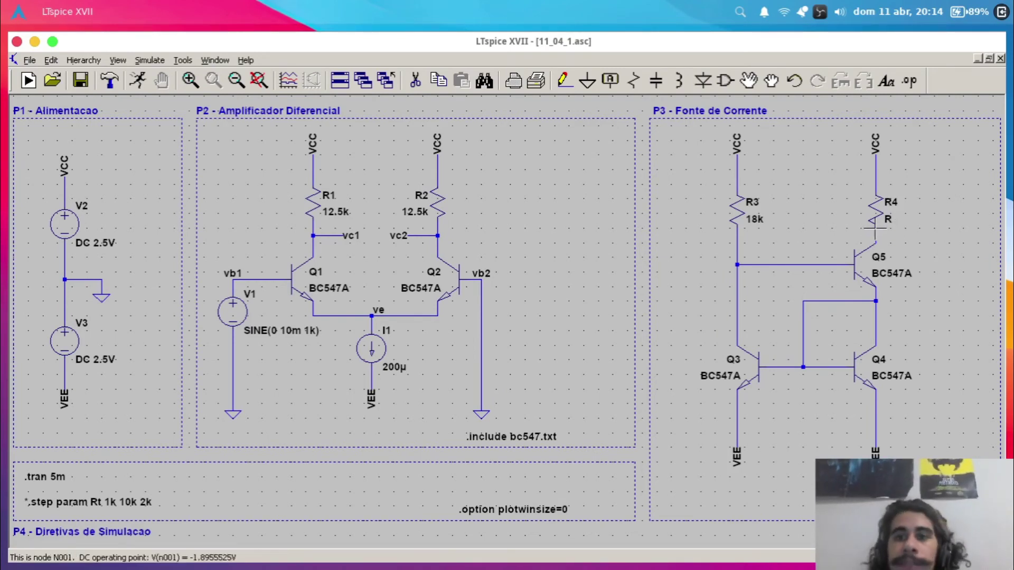
- Set R4 to 1k and save the schematic
right_click(888, 218)
type("1k")
key("Return")
key("ctrl+s")
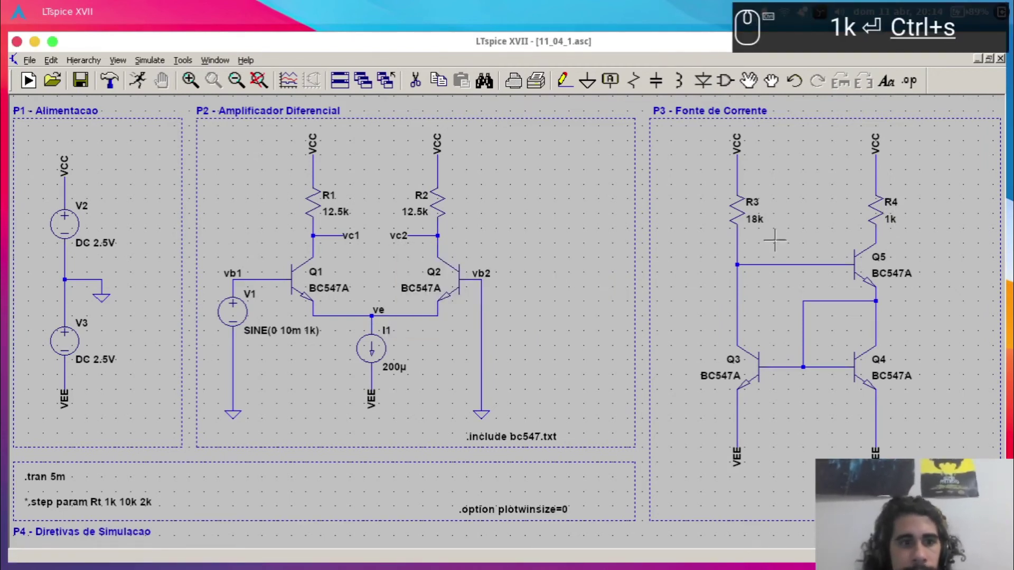
- Run the transient simulation and plot the current through R4
left_click(150, 83)
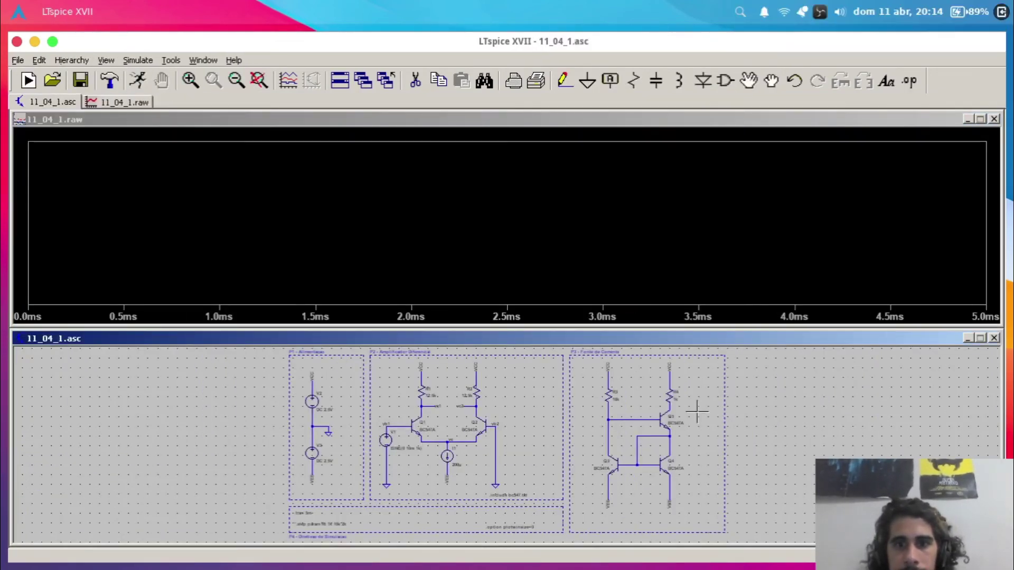
scroll(675, 405, "up", 4)
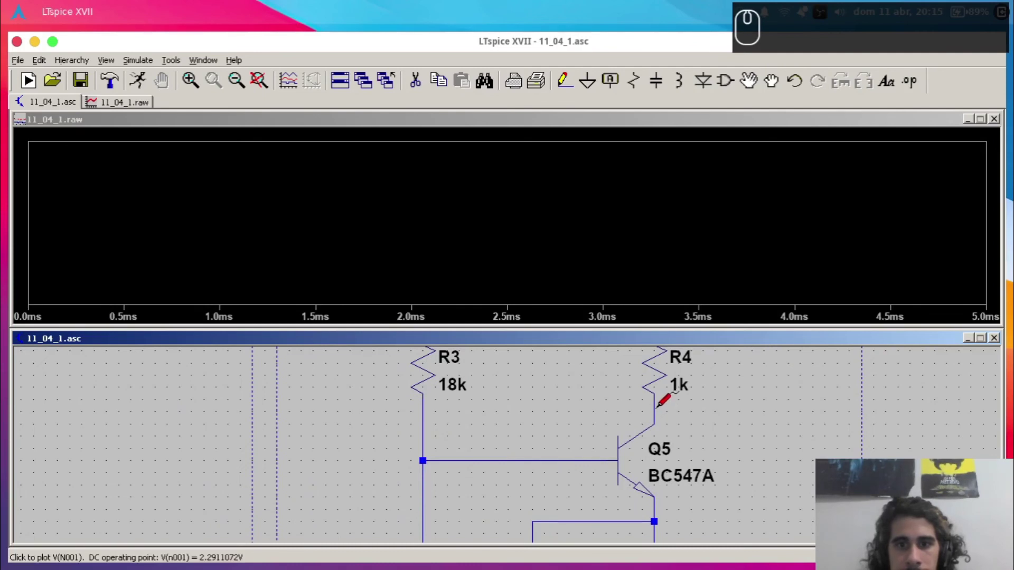
left_click(652, 386)
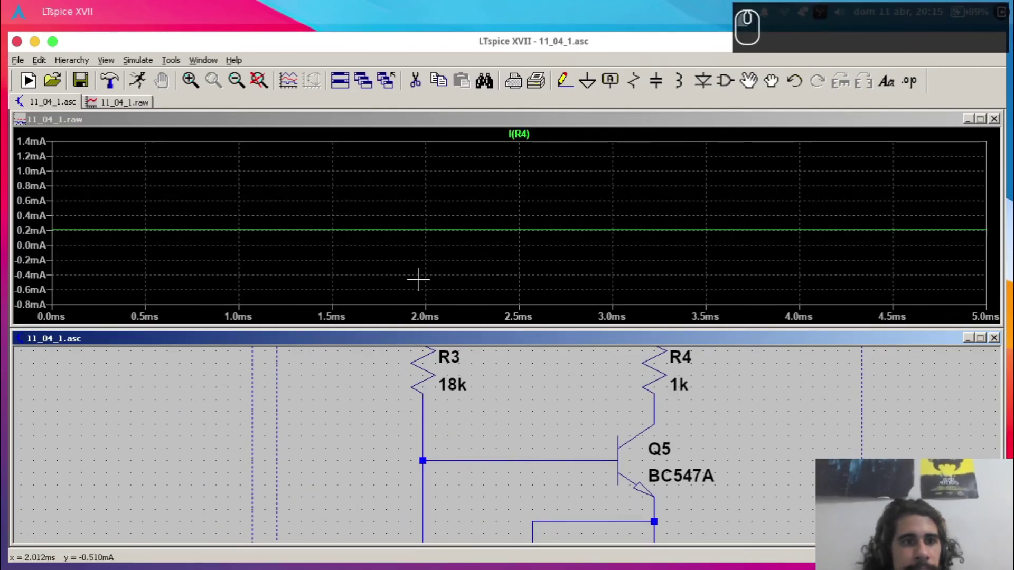
- Set the plot's vertical axis limits to 300u top and 0 bottom, with 50u tick spacing
right_click(39, 201)
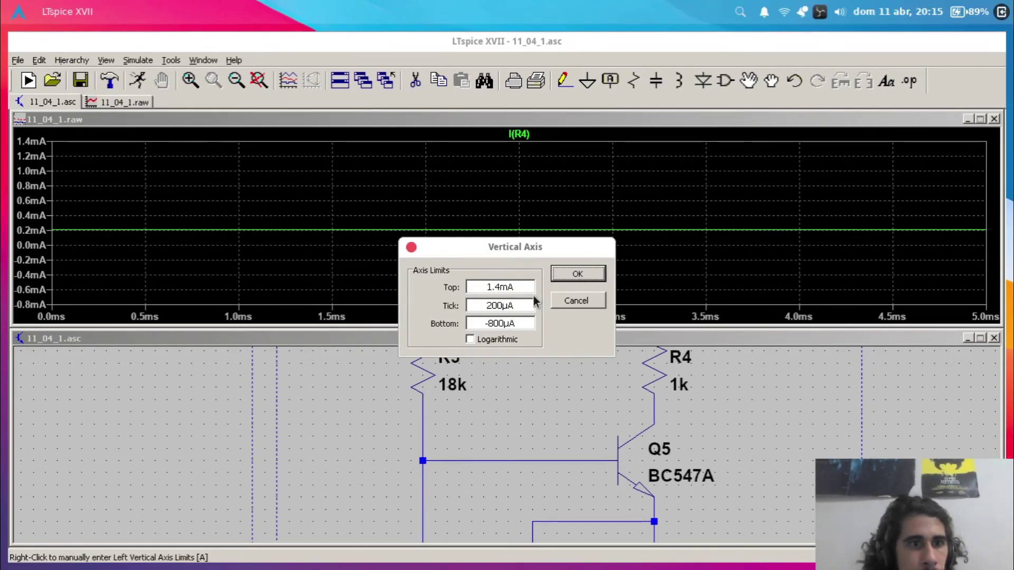
double_click(500, 286)
type("300u")
key("Tab")
type("50u")
key("Tab")
type("0")
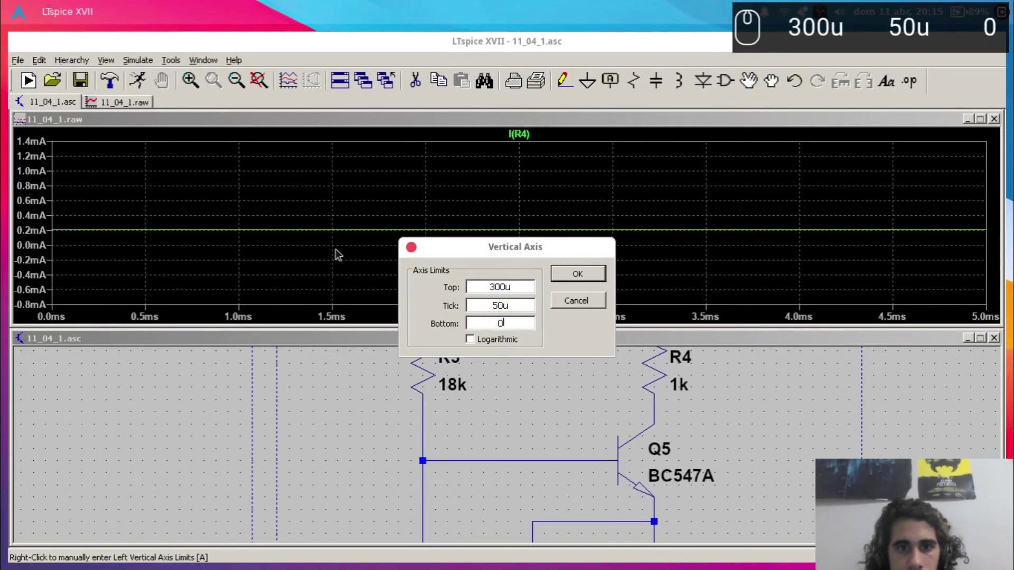
key("Return")
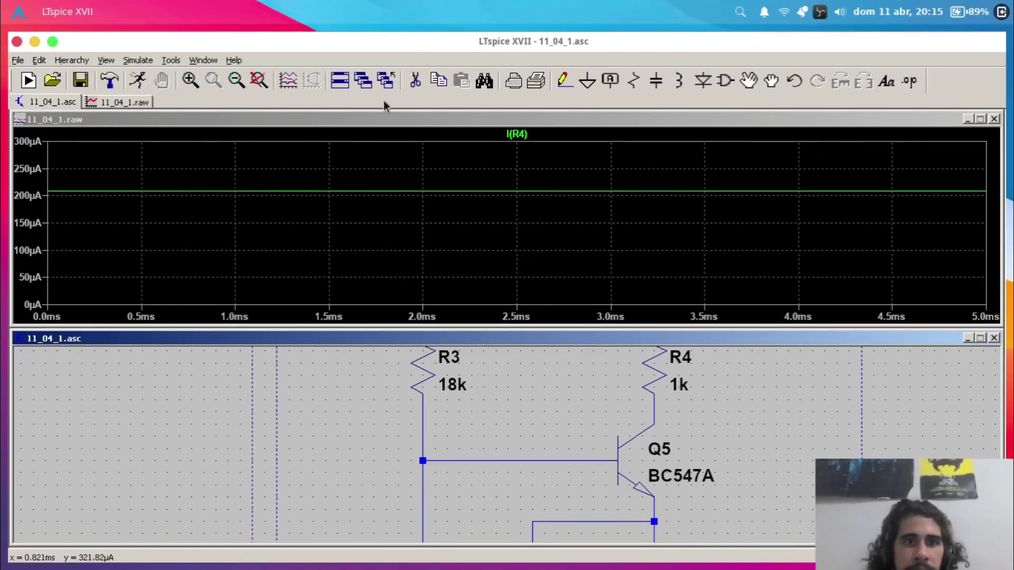
- Read the R4 current trace with a cursor, then close the plot and maximize the schematic
left_click(523, 134)
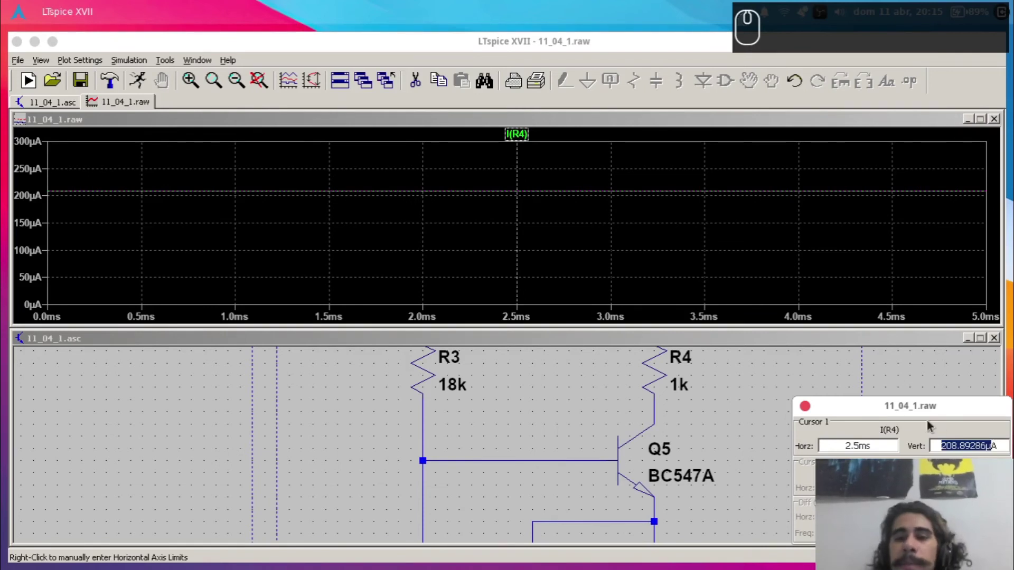
left_click(803, 407)
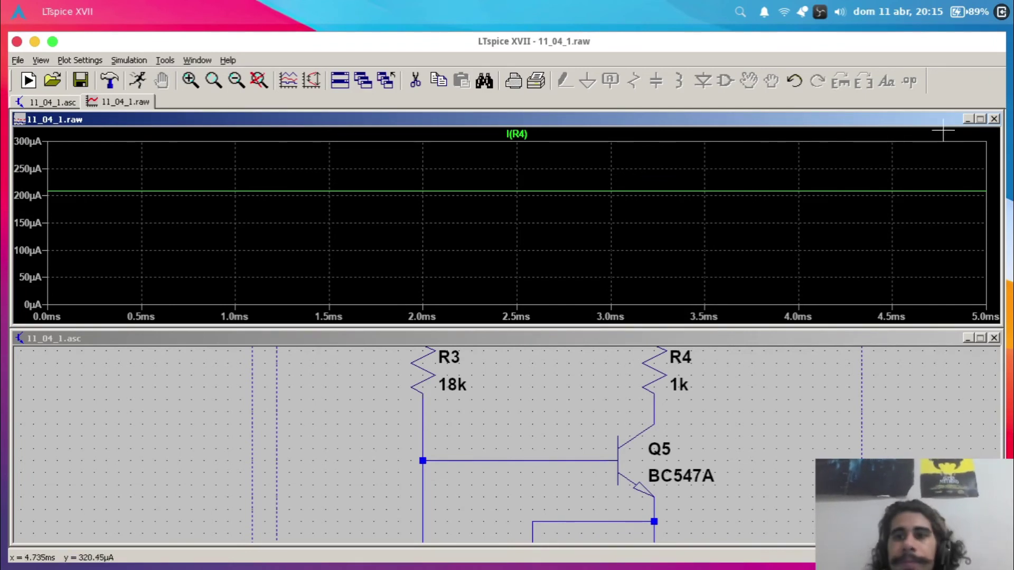
left_click(994, 119)
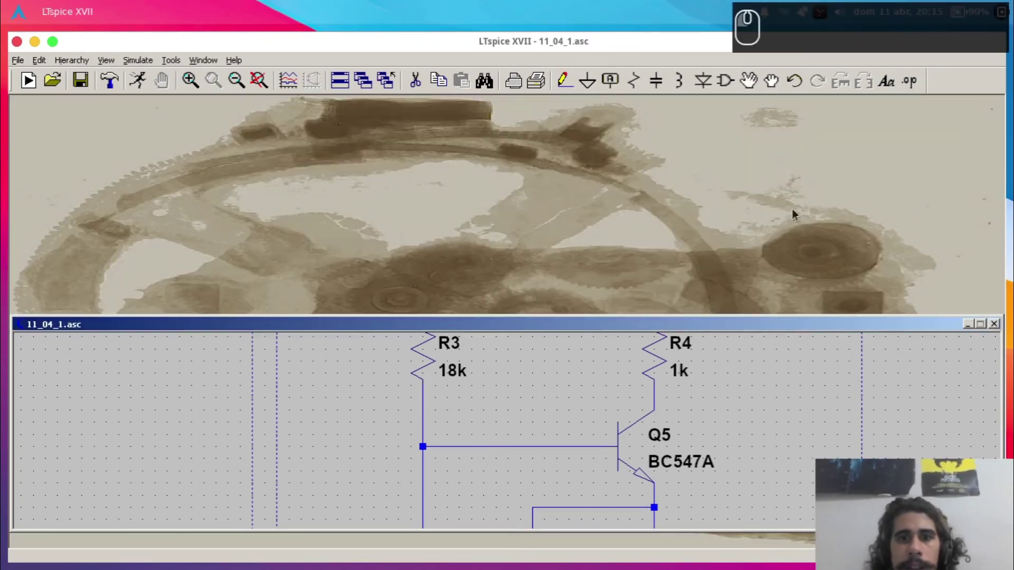
double_click(563, 320)
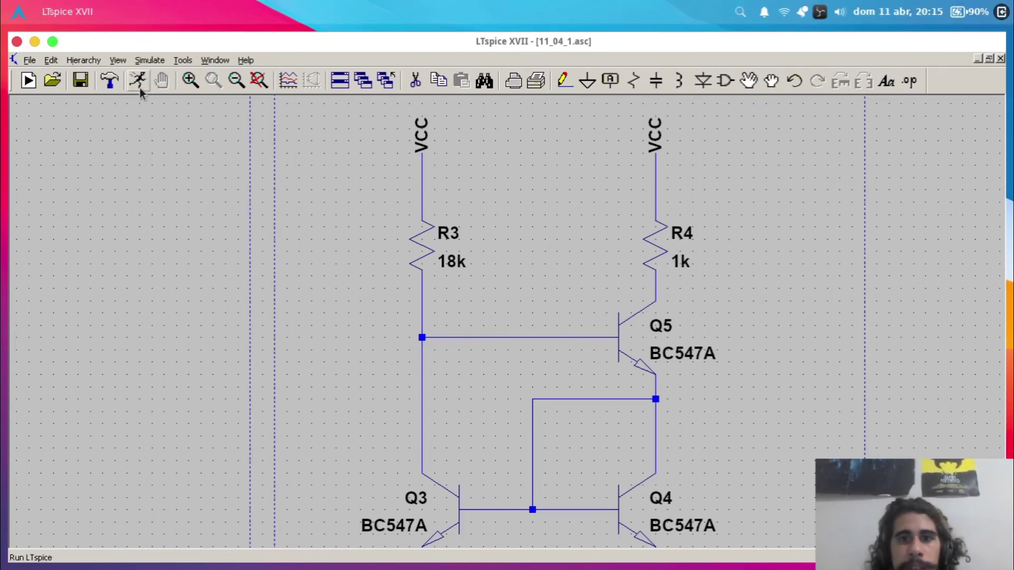
- Rerun the transient simulation, plot the voltage at the node between R4 and Q5, then close the plot and maximize the schematic
left_click(138, 87)
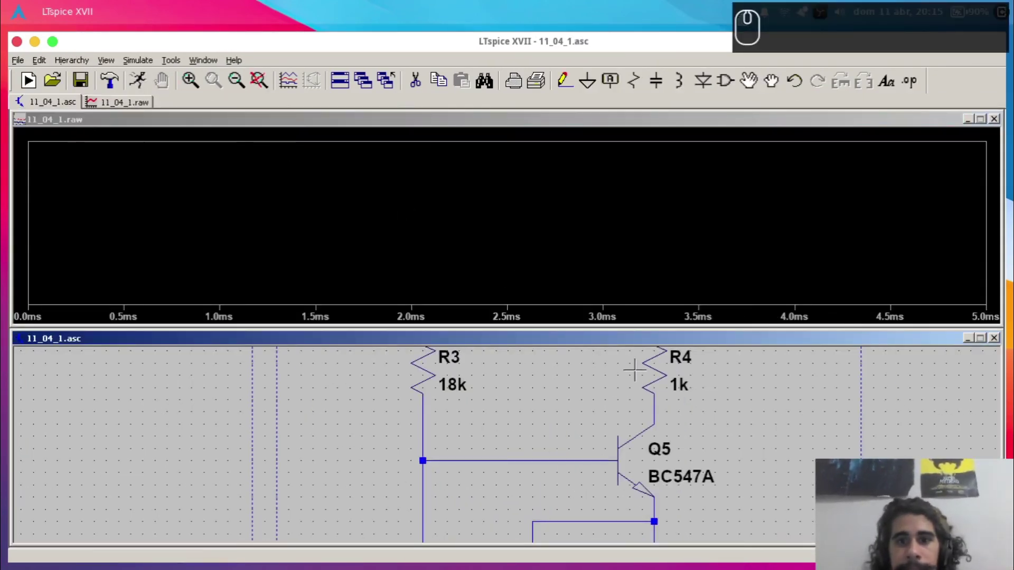
left_click(659, 404)
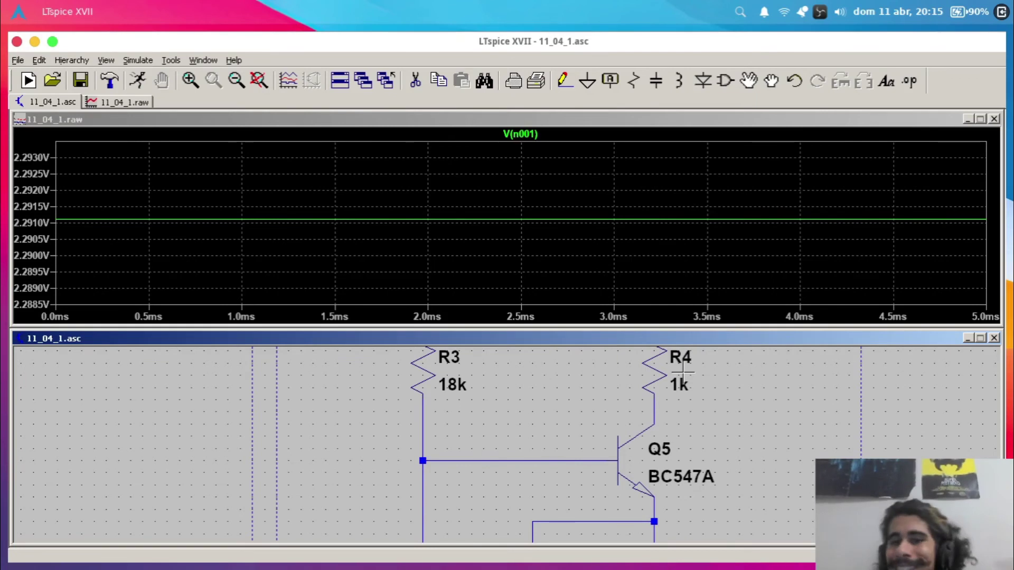
scroll(699, 434, "up", 5)
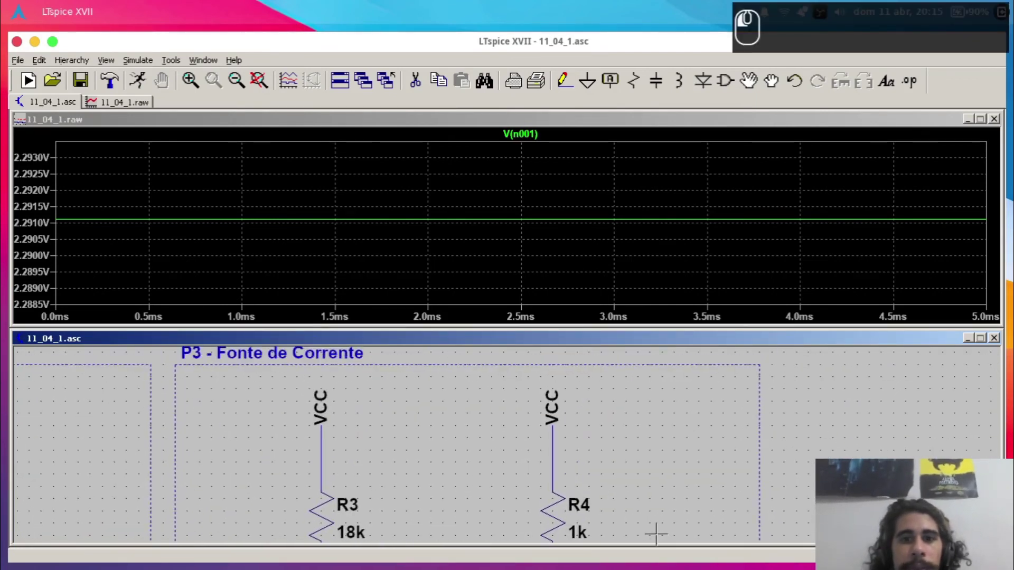
scroll(570, 393, "down", 2)
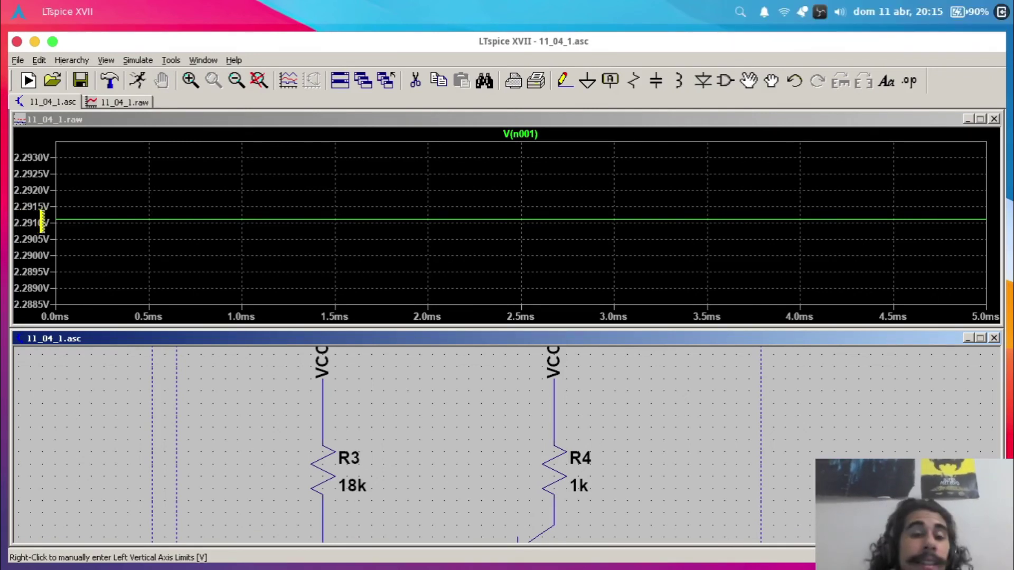
scroll(470, 392, "down", 1)
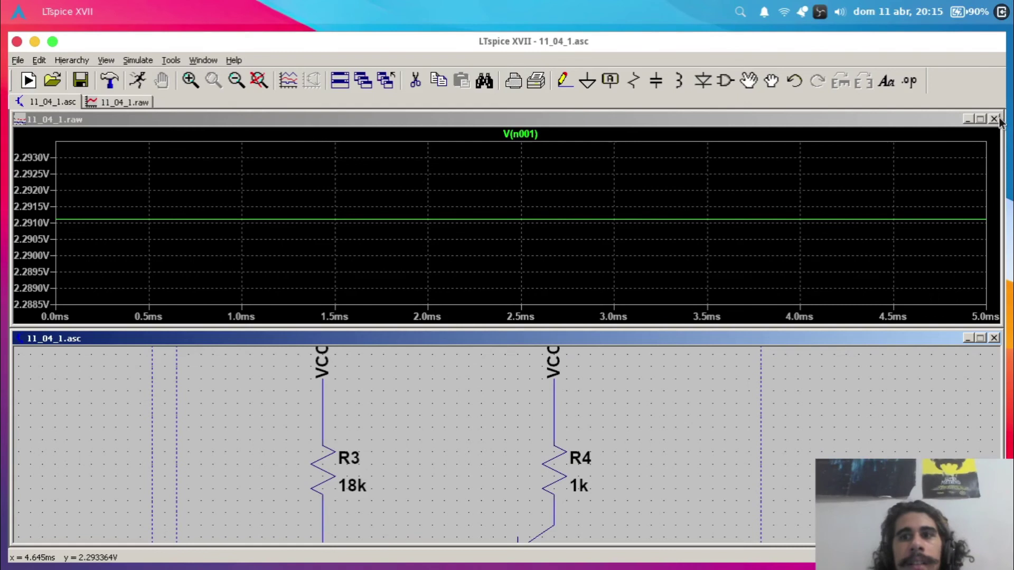
left_click(994, 119)
double_click(721, 317)
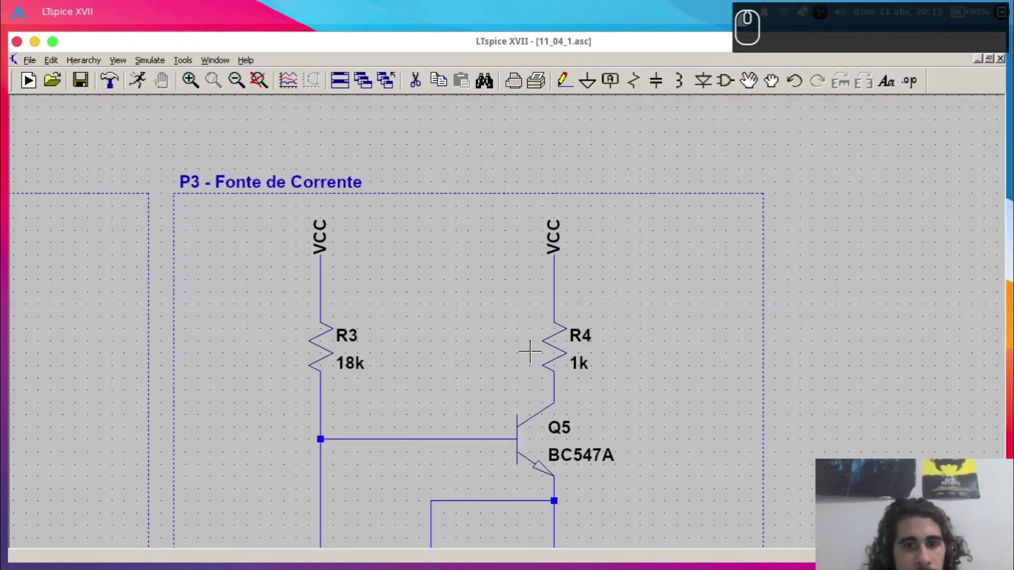
- Enable the commented-out directive ".step param Rt 1k 10k 2k" by removing its leading asterisk
key("space")
right_click(89, 506)
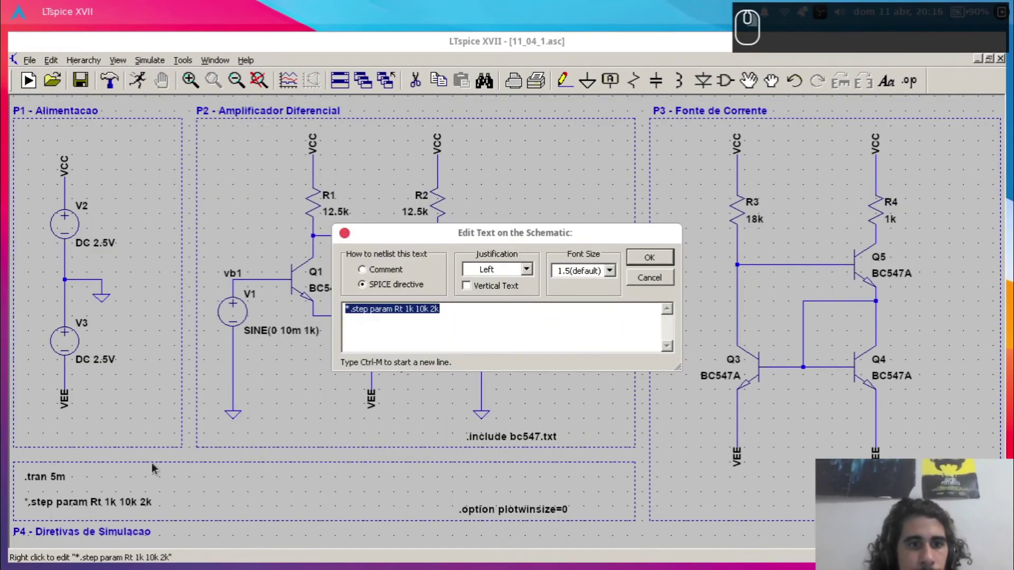
left_click(490, 313)
key("Home")
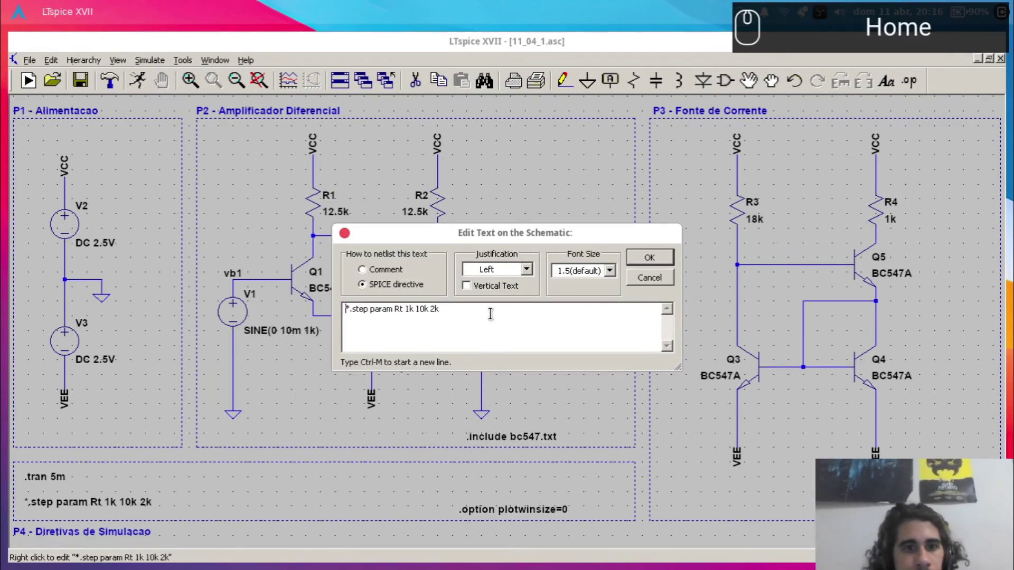
key("Delete")
key("Return")
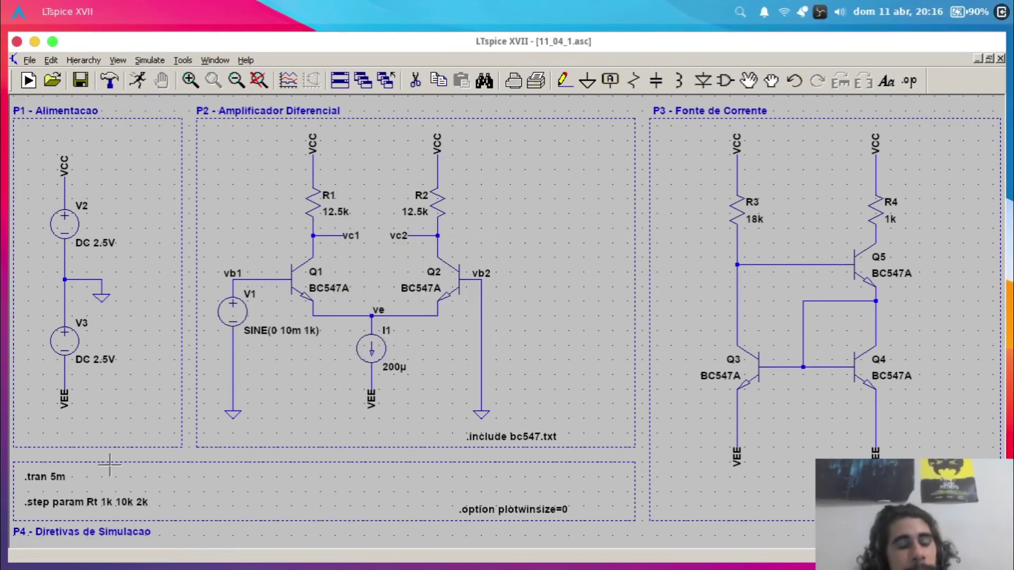
- Change the transient simulation command to the operating point analysis ".op"
right_click(46, 476)
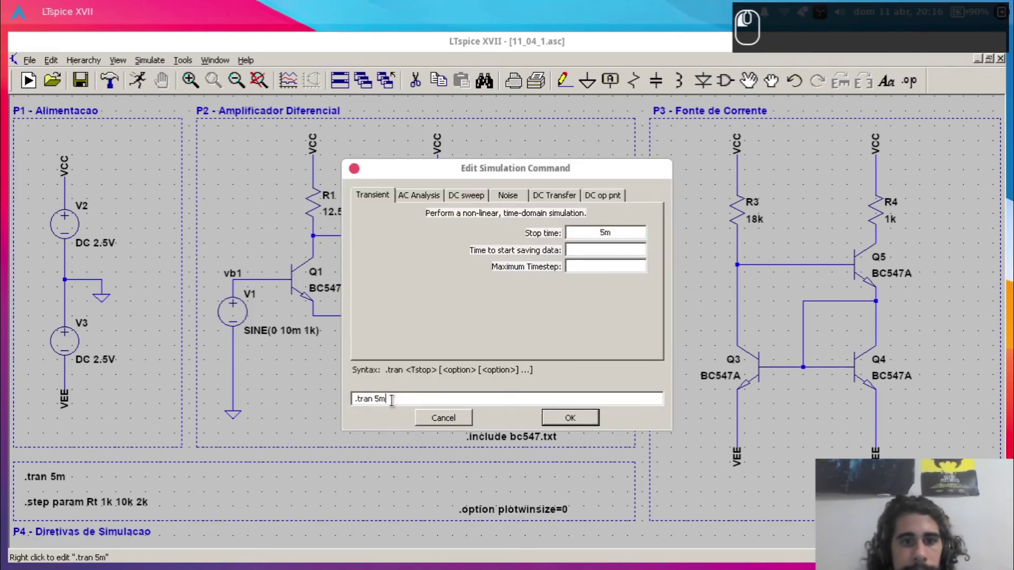
triple_click(391, 400)
type(".op")
key("Return")
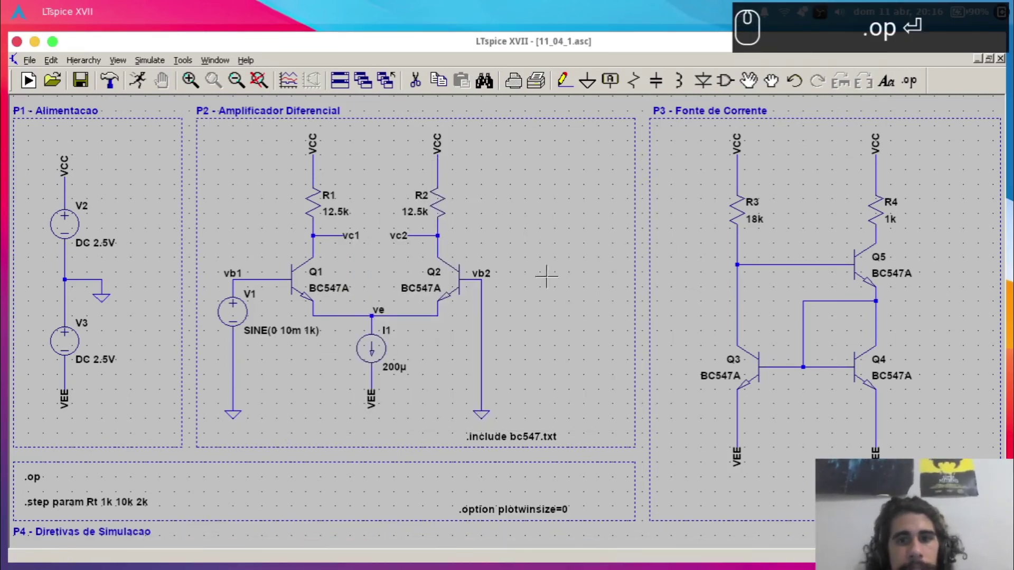
- Set R4's value to the parameter {Rt} and save the schematic
right_click(890, 220)
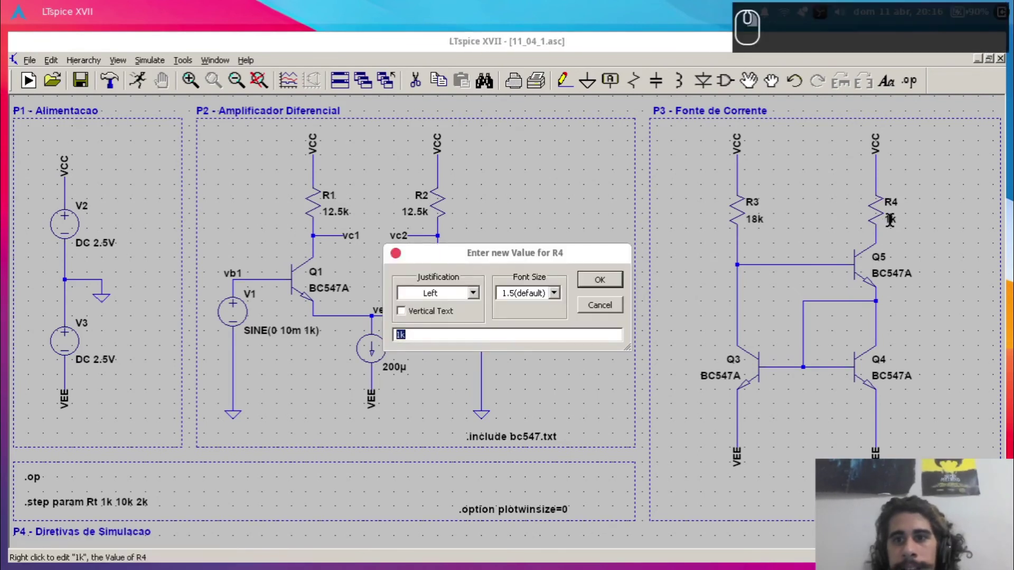
type("{Rt}")
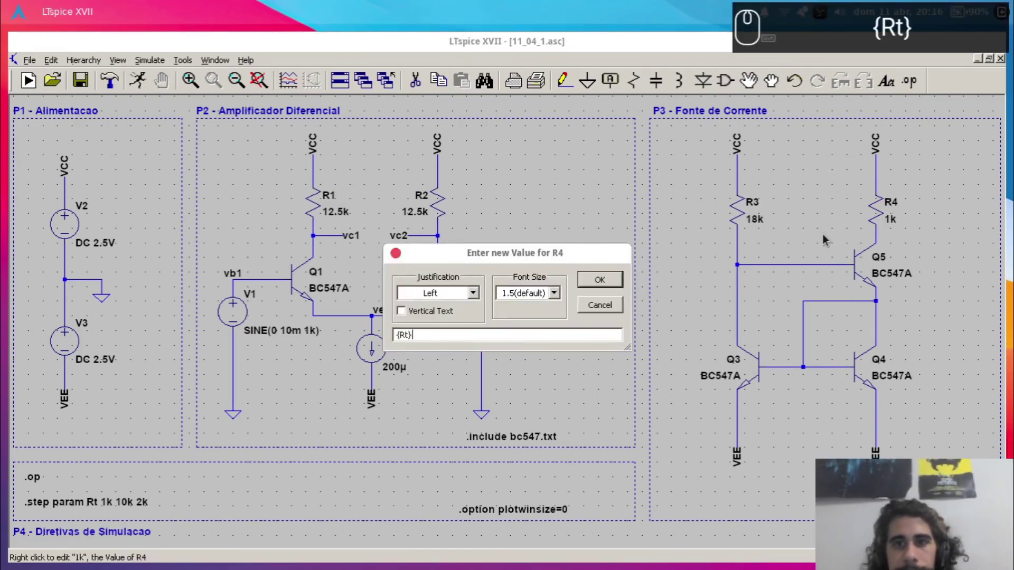
key("Return")
key("ctrl+s")
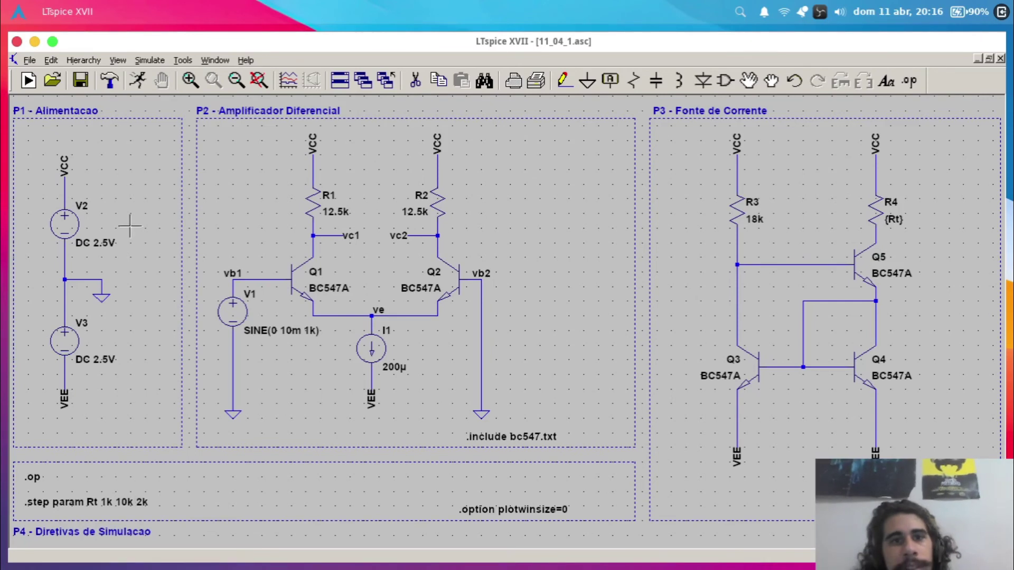
- Run the stepped operating point simulation and plot the voltage at the node between R4 and Q5
left_click(140, 82)
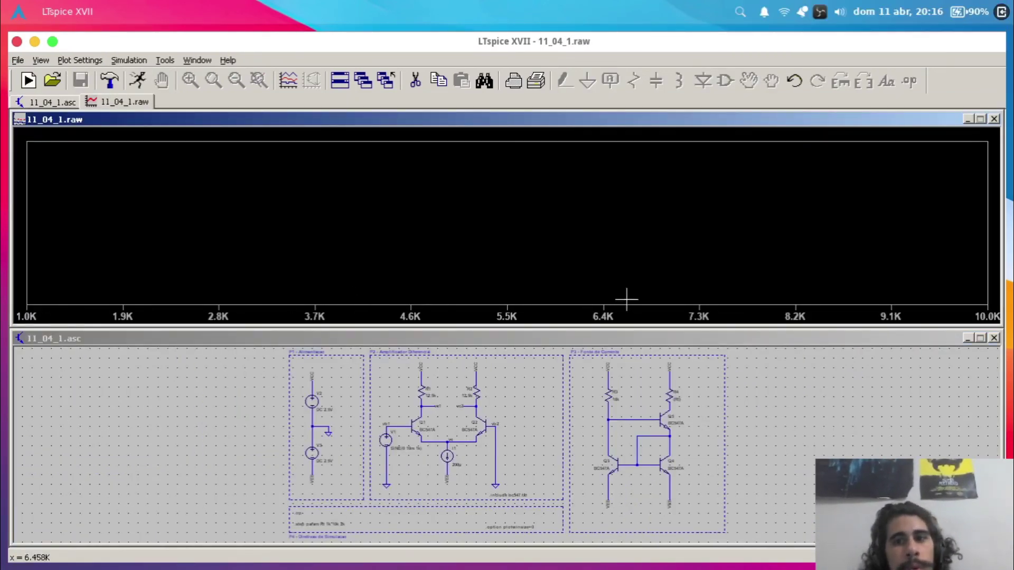
left_click(730, 396)
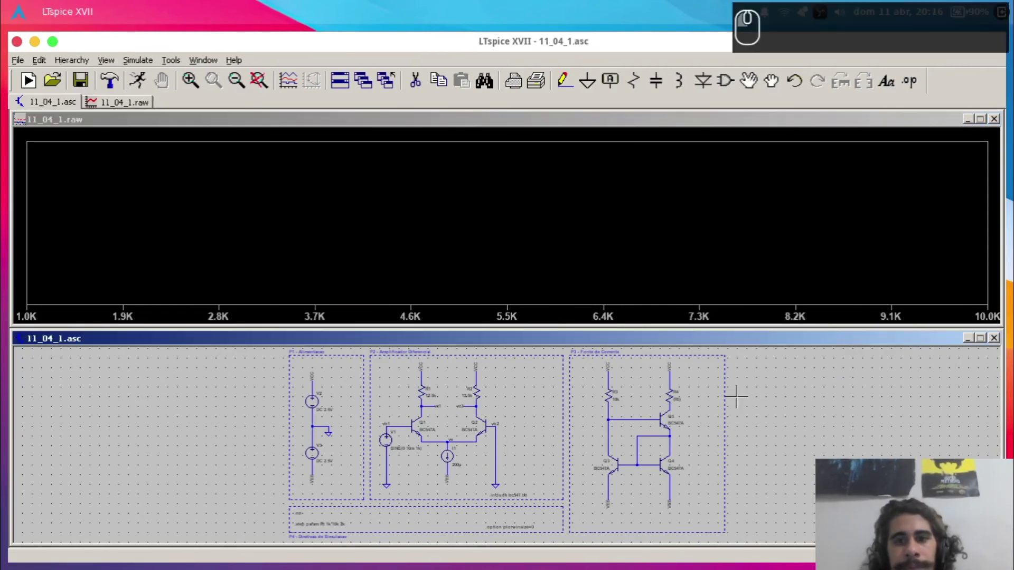
scroll(695, 391, "down", 3)
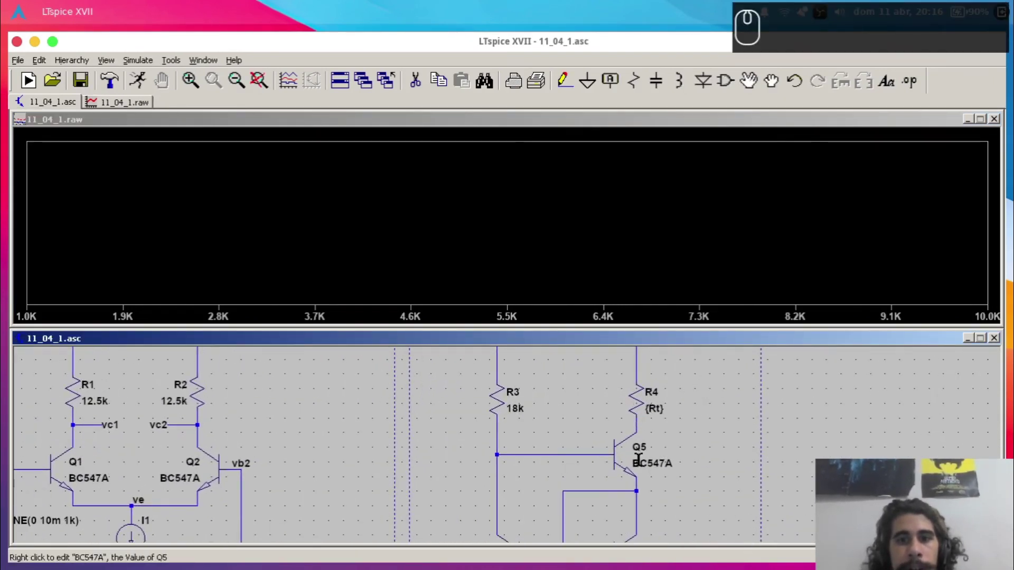
left_click(640, 417)
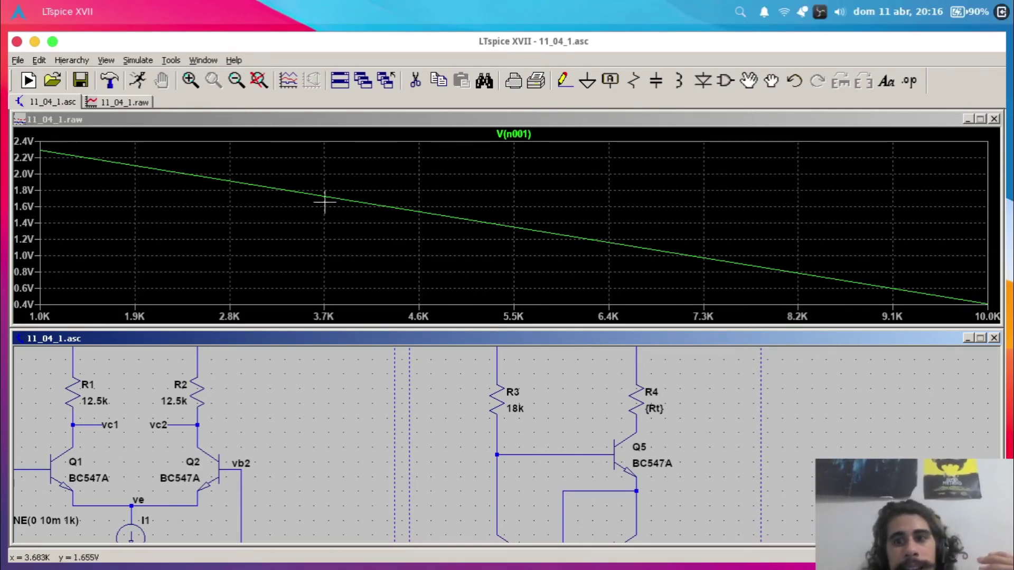
- Add Q5's collector current to the plot of the node voltage
left_click_drag(680, 410, 626, 488)
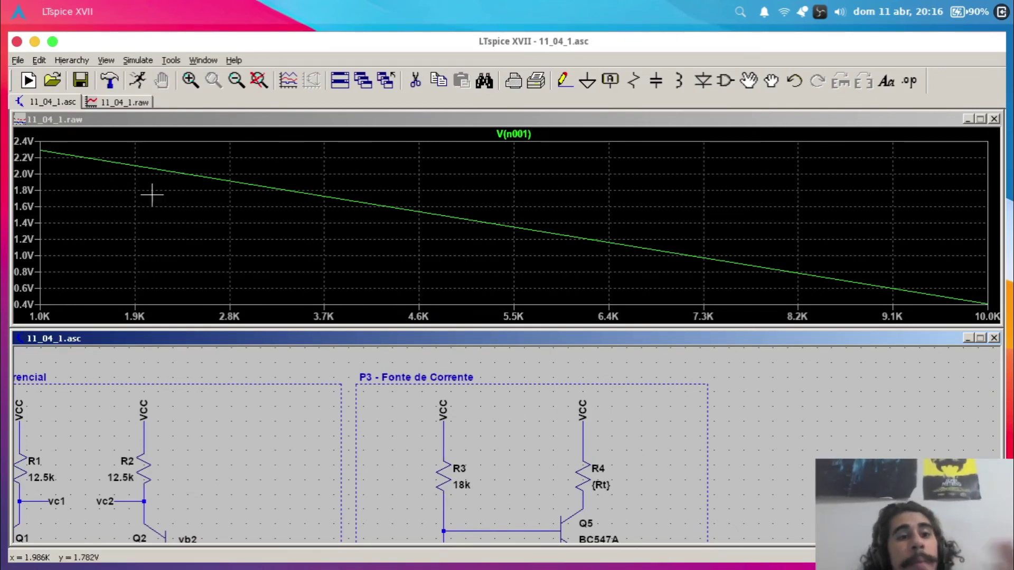
left_click_drag(708, 507, 676, 414)
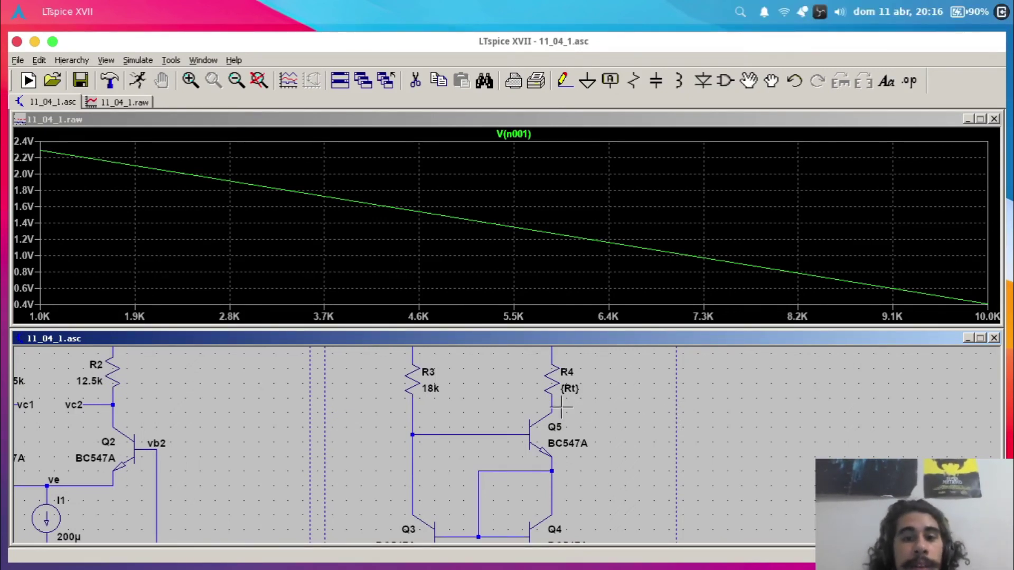
scroll(590, 421, "down", 4)
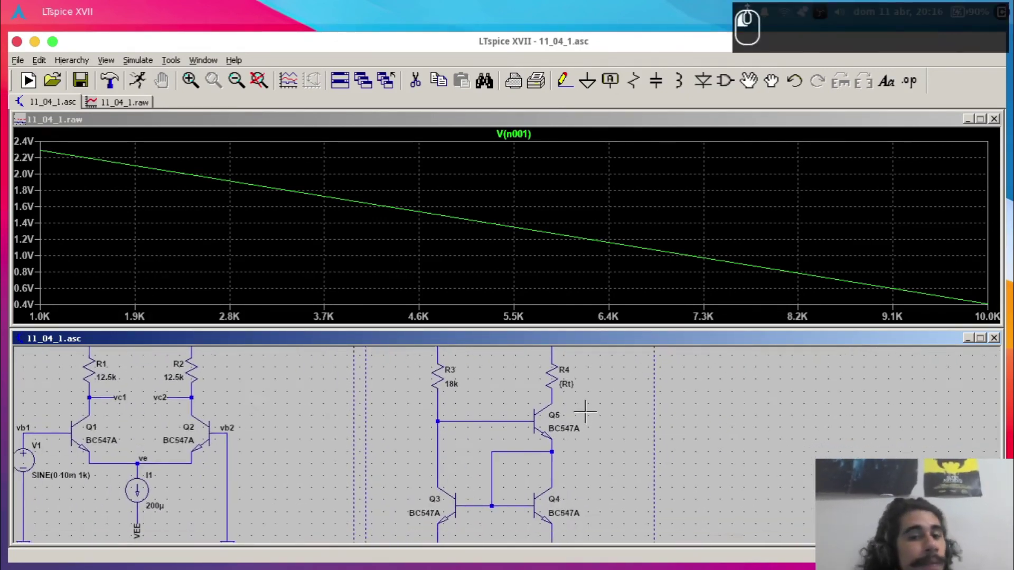
left_click_drag(552, 366, 556, 432)
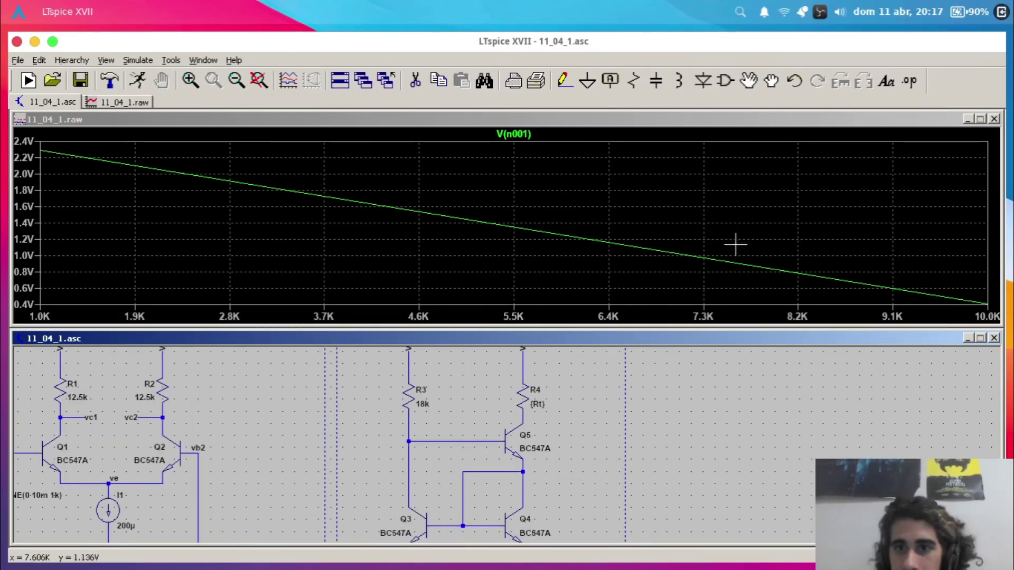
left_click(523, 415)
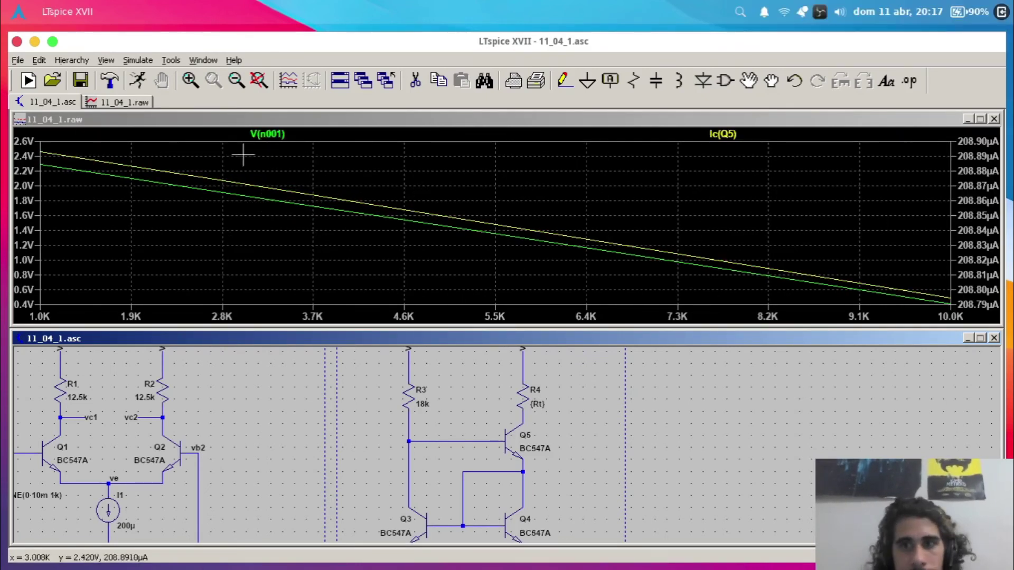
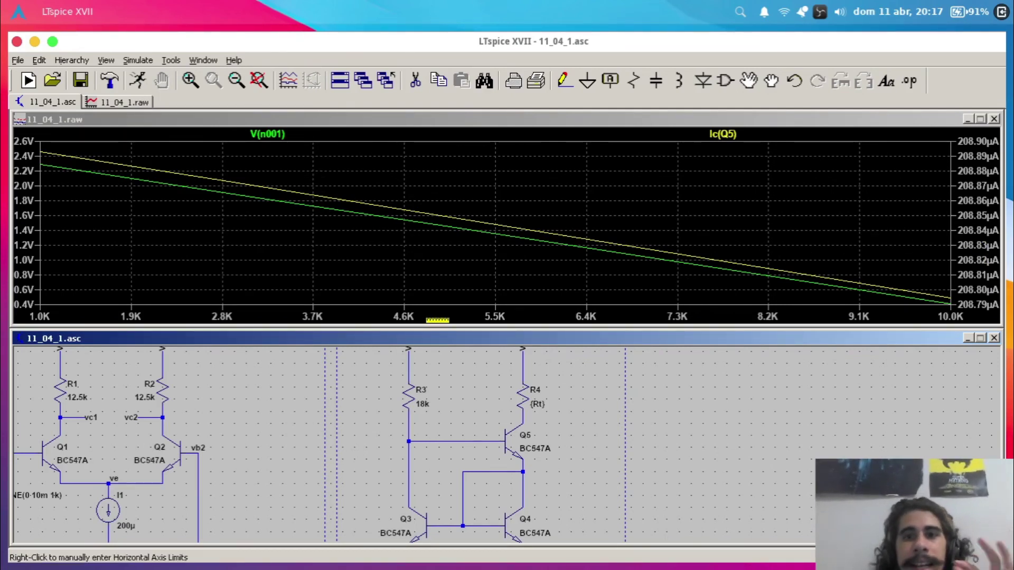
- Change the quantity plotted on the horizontal axis to V(n001)
right_click(437, 320)
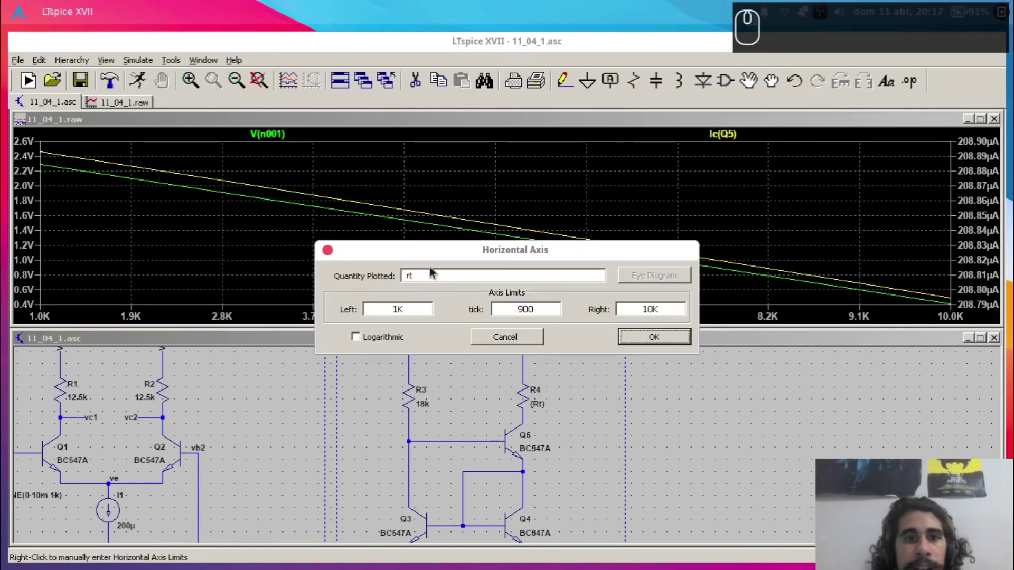
key("BackSpace")
key("BackSpace")
key("BackSpace")
type("V")
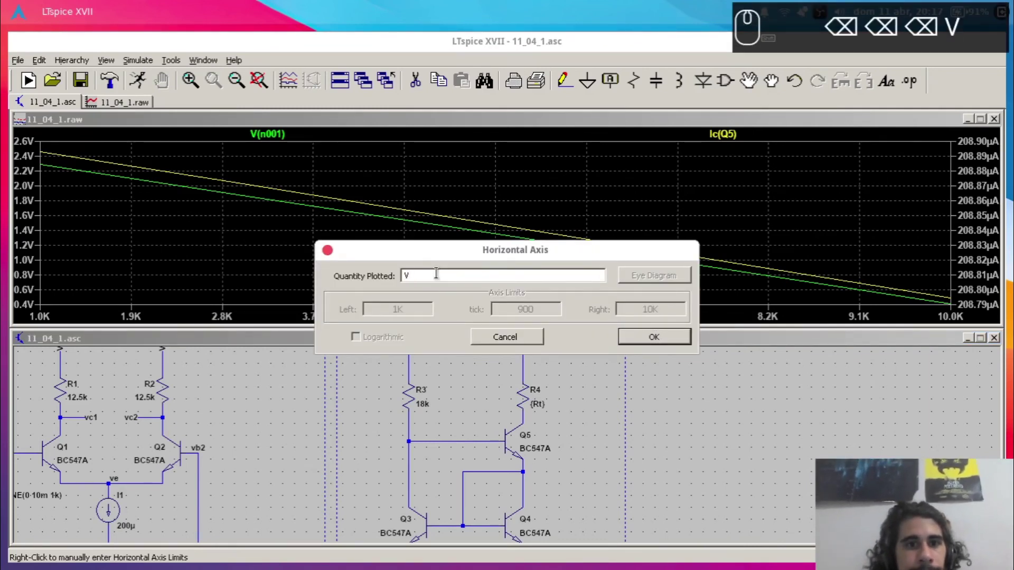
type("(n001)")
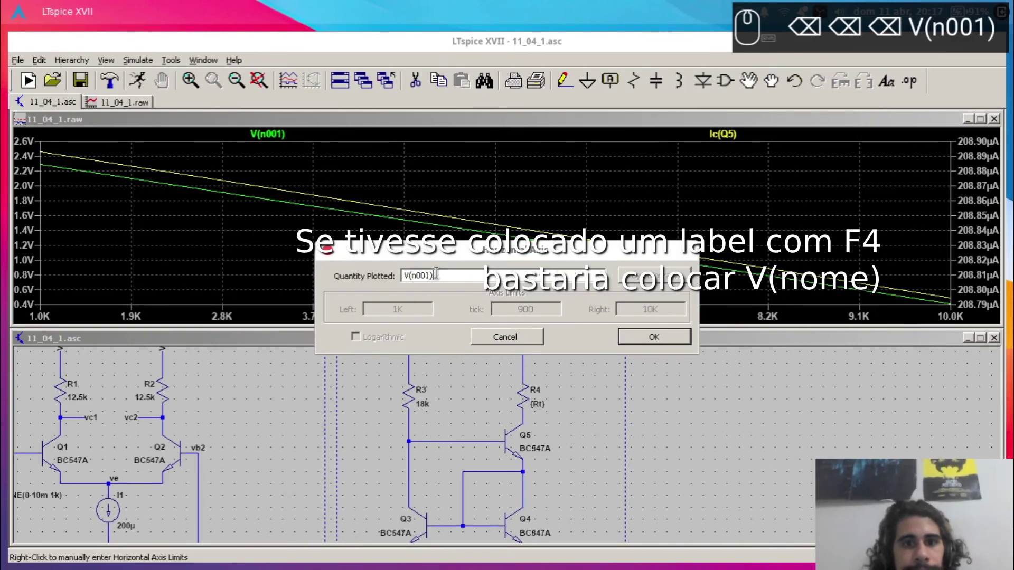
key("Return")
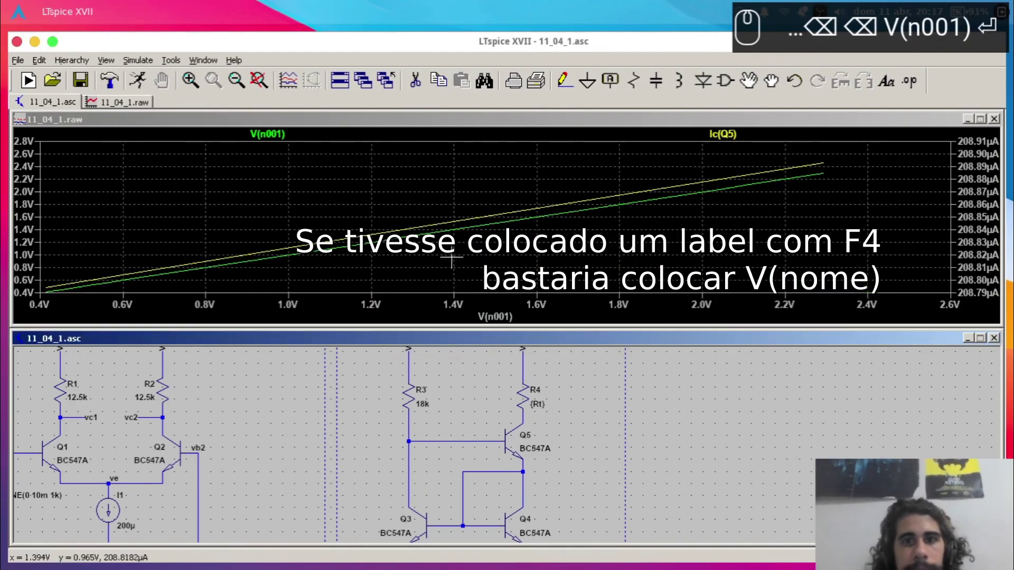
- Delete the V(n001) trace from the plot, keeping only Q5's collector current
right_click(266, 133)
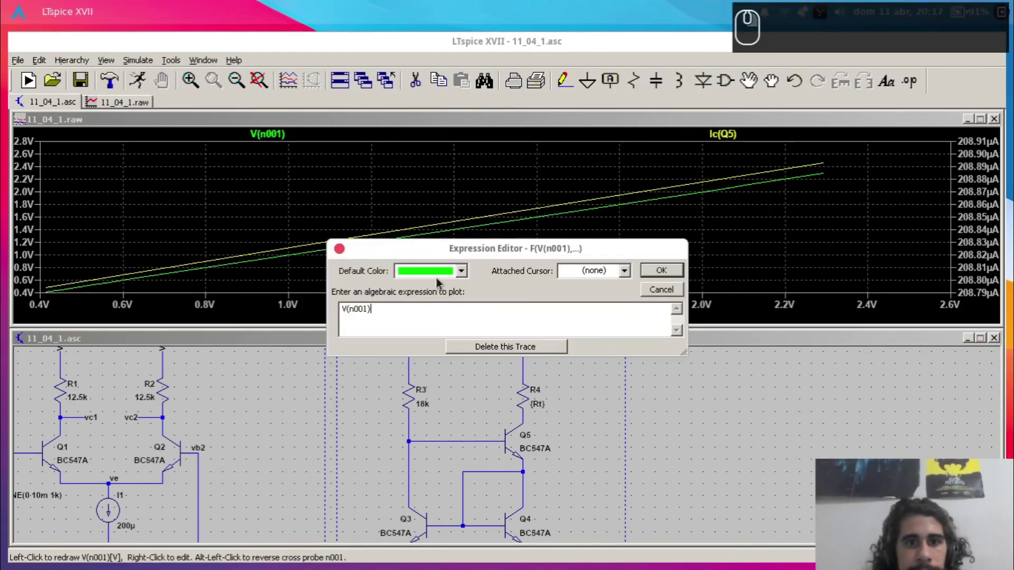
left_click(459, 347)
left_click(429, 220)
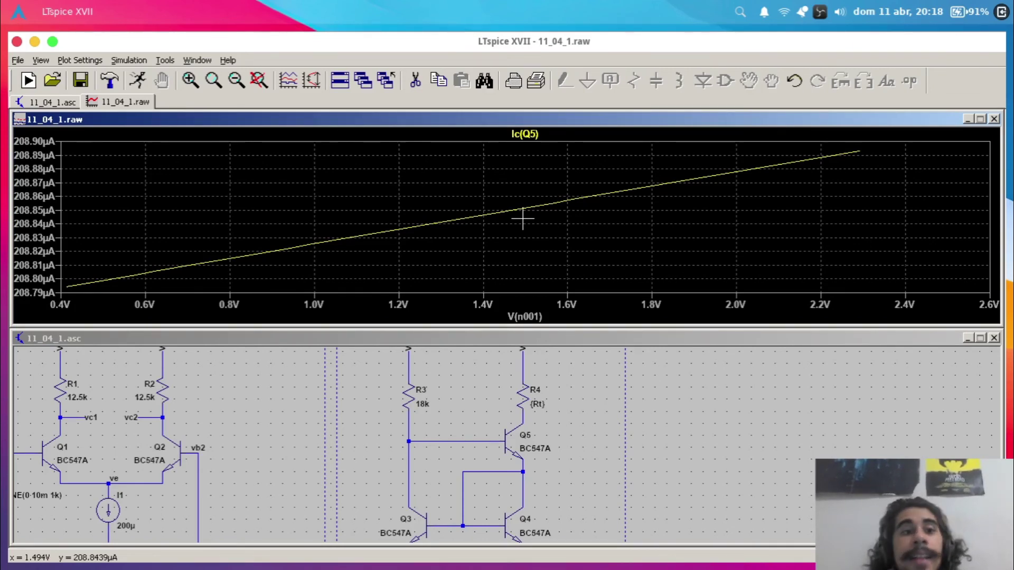
- Attach two cursors to the Ic(Q5) trace and place them at about 1 V and 2 V
left_click(524, 134)
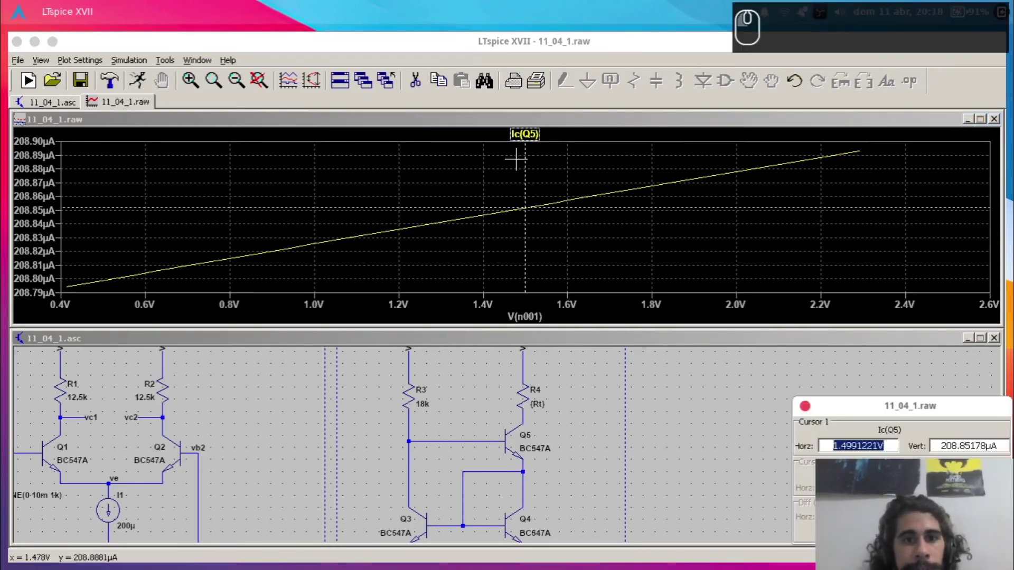
left_click_drag(527, 170, 313, 226)
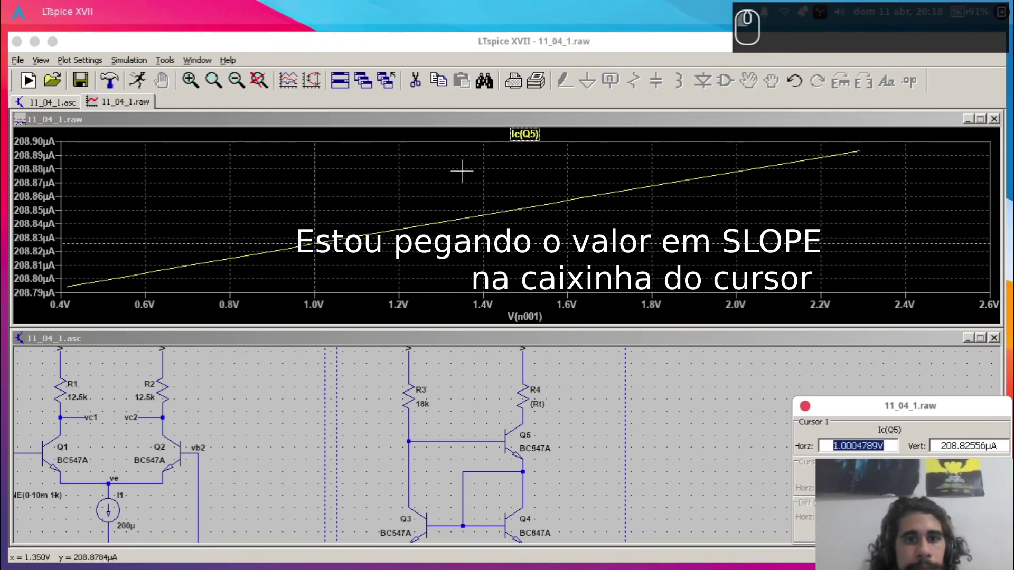
left_click(524, 134)
left_click_drag(524, 208, 735, 170)
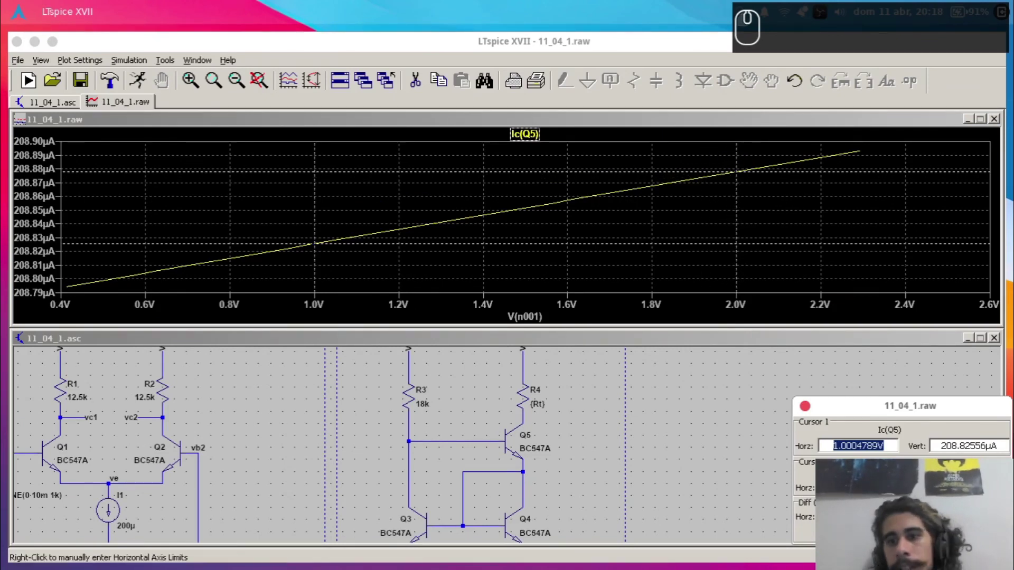
- Copy the slope between the two cursors and compute its reciprocal in the Python terminal
left_click(858, 446)
key("ctrl+c")
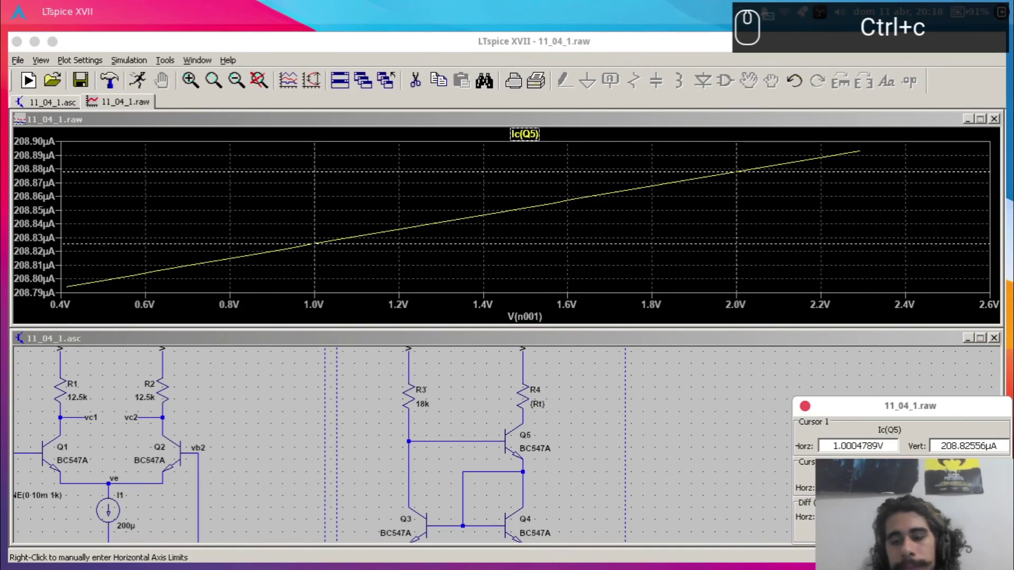
key("alt+Tab")
type("1/")
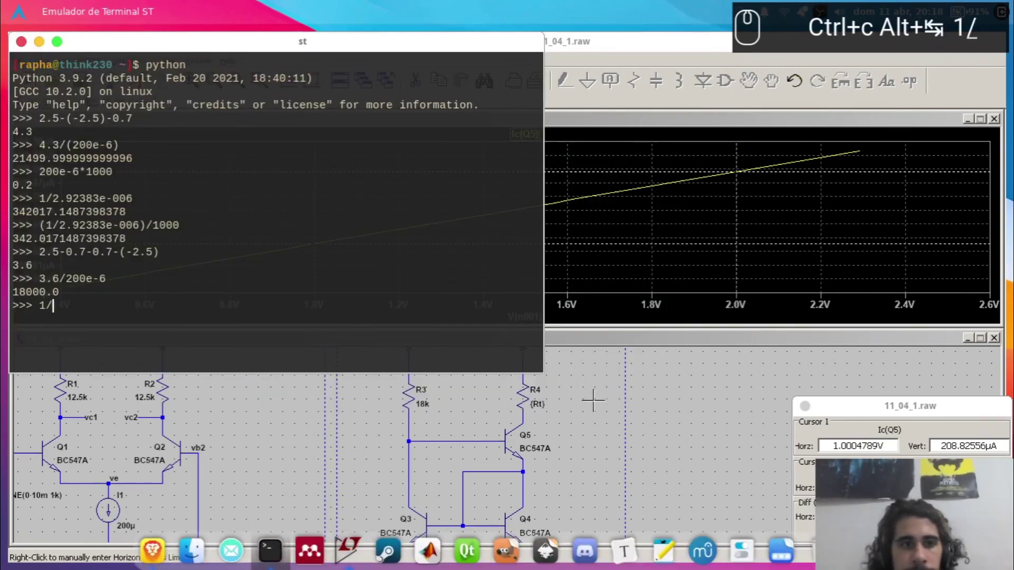
key("alt+v")
key("Return")
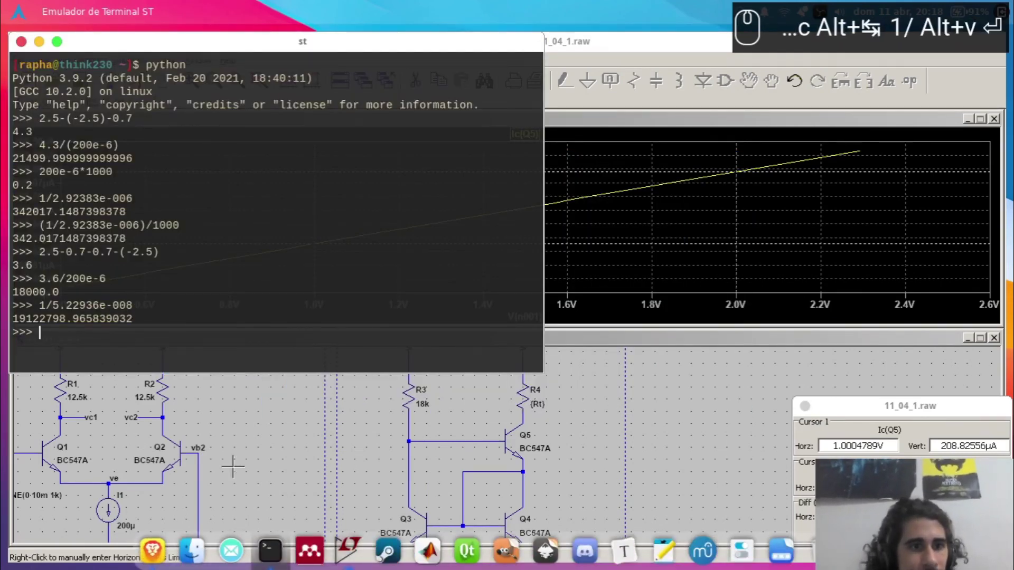
- Recompute the reciprocal of the slope in megaohms by changing the numerator to 1e-6
key("Up")
key("Left")
key("Left")
key("Left")
key("Left")
key("Left")
key("Left")
key("Left")
key("Left")
key("Left")
key("Left")
key("Left")
key("Left")
key("Left")
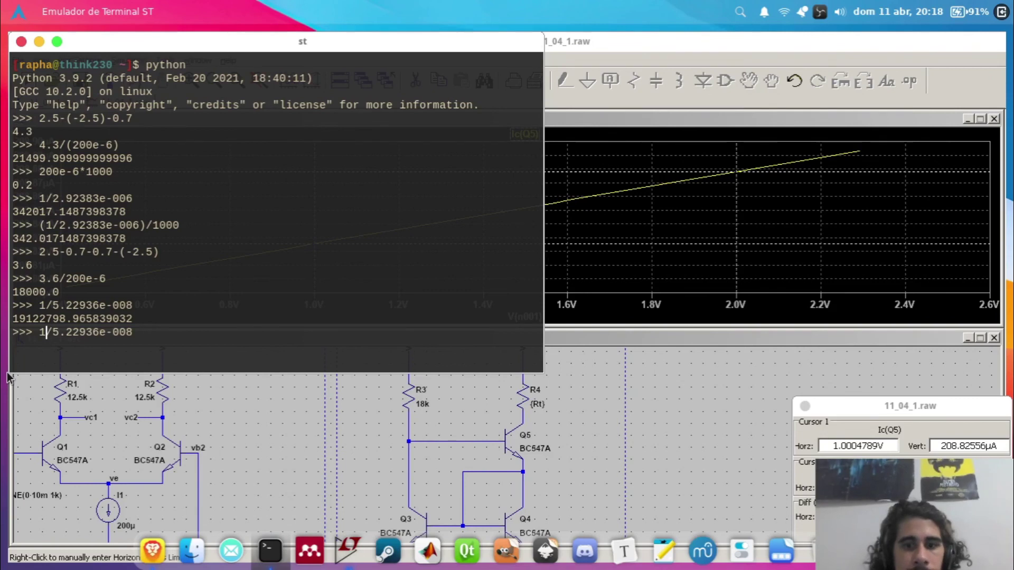
type("000")
key("BackSpace")
key("BackSpace")
key("BackSpace")
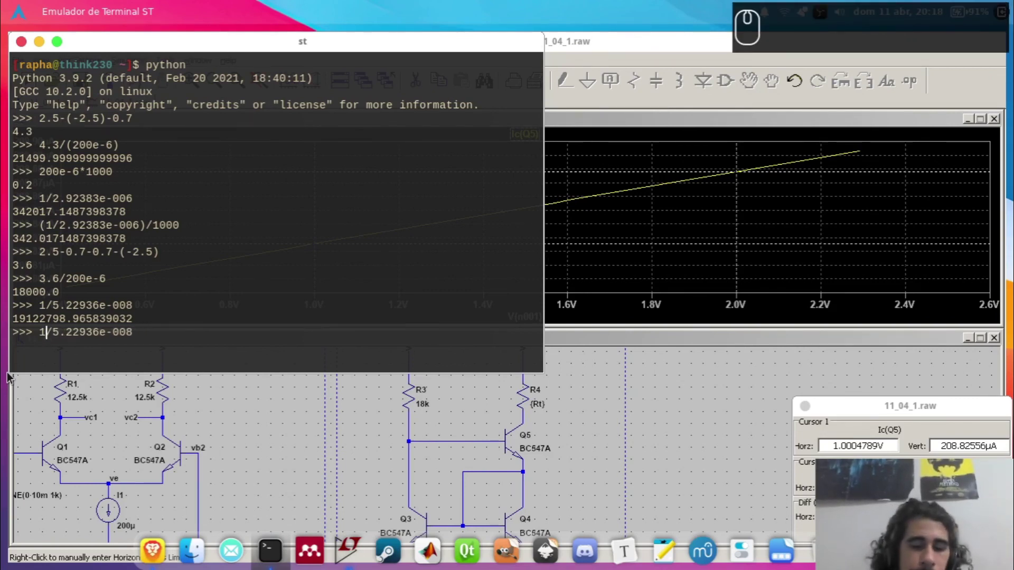
type("e-6")
key("Return")
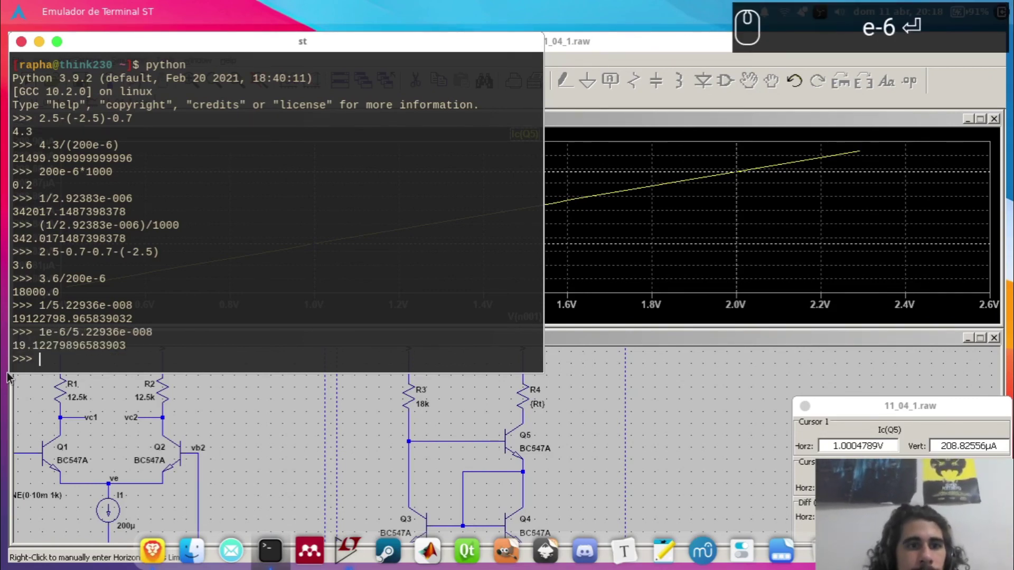
left_click_drag(13, 345, 174, 333)
left_click(175, 333)
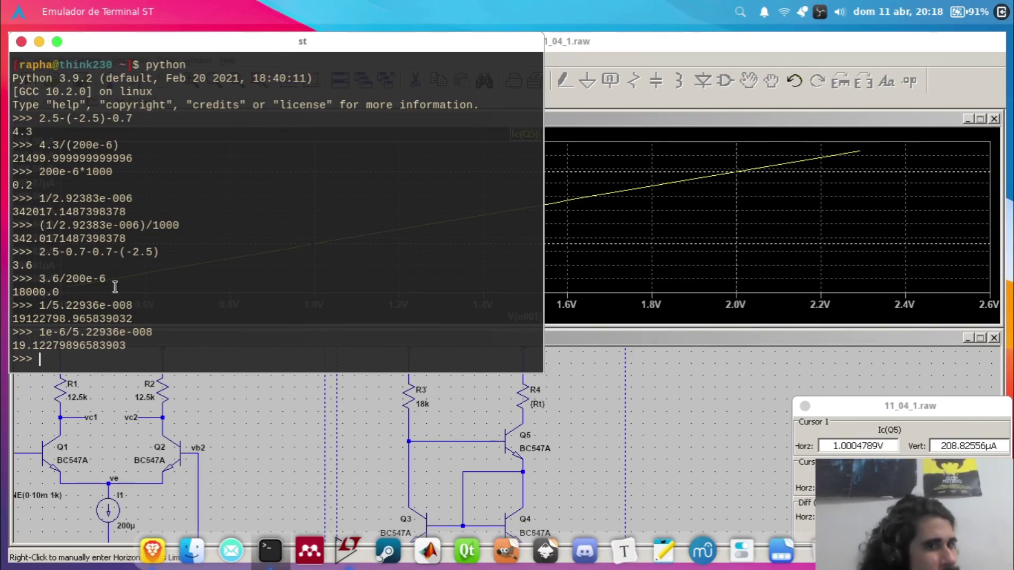
- Calculate the ratio 19e6/340e3 to compare the two output resistances
type("19e6/340e3")
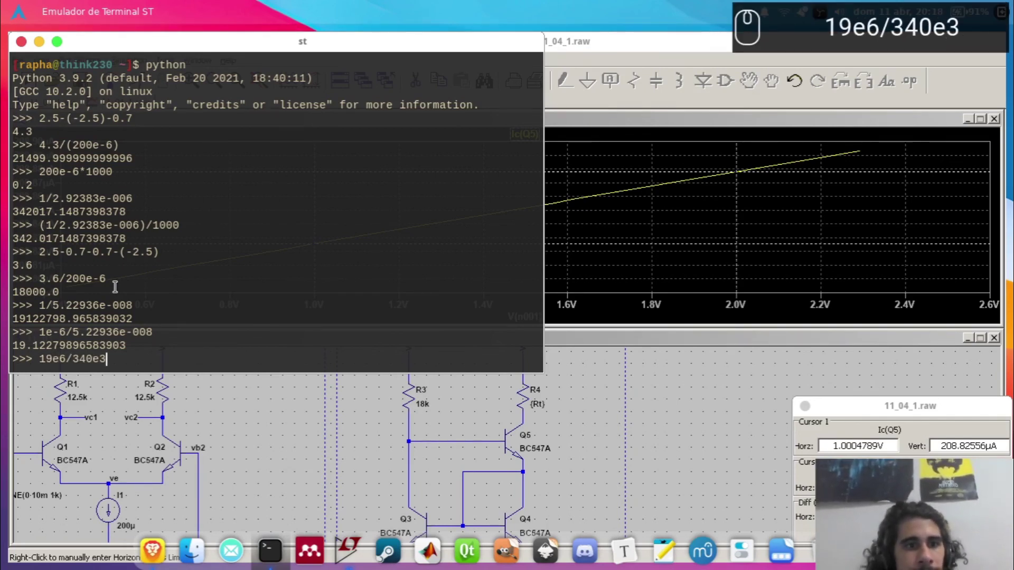
key("Return")
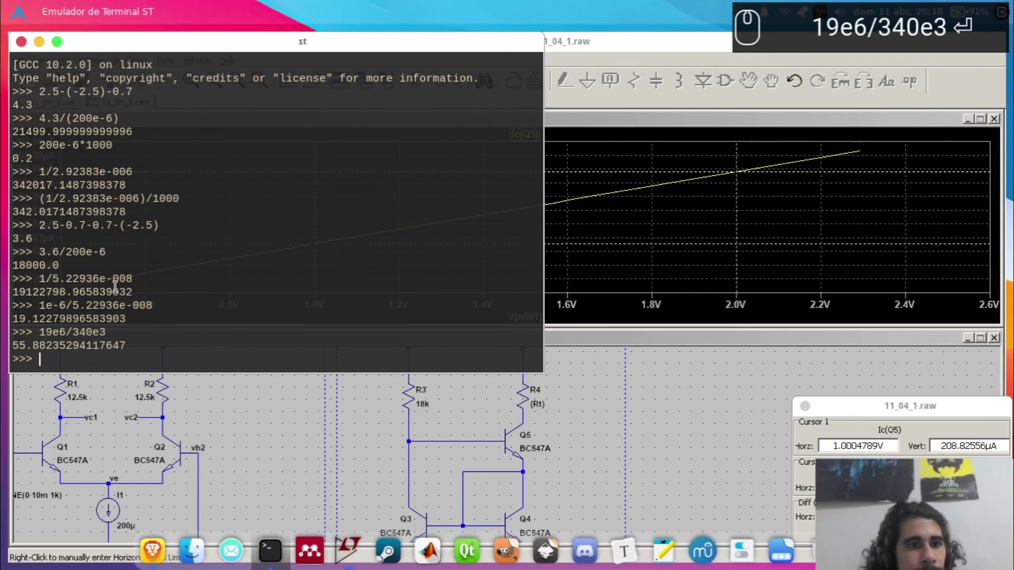
left_click_drag(16, 346, 152, 343)
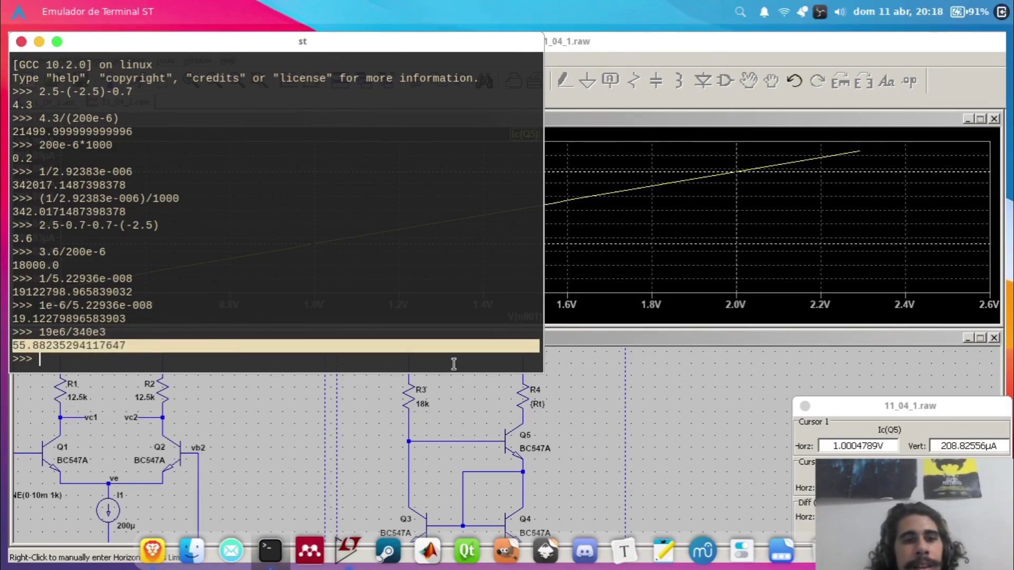
- Return to LTspice, close the waveform window and maximize the schematic
left_click(555, 416)
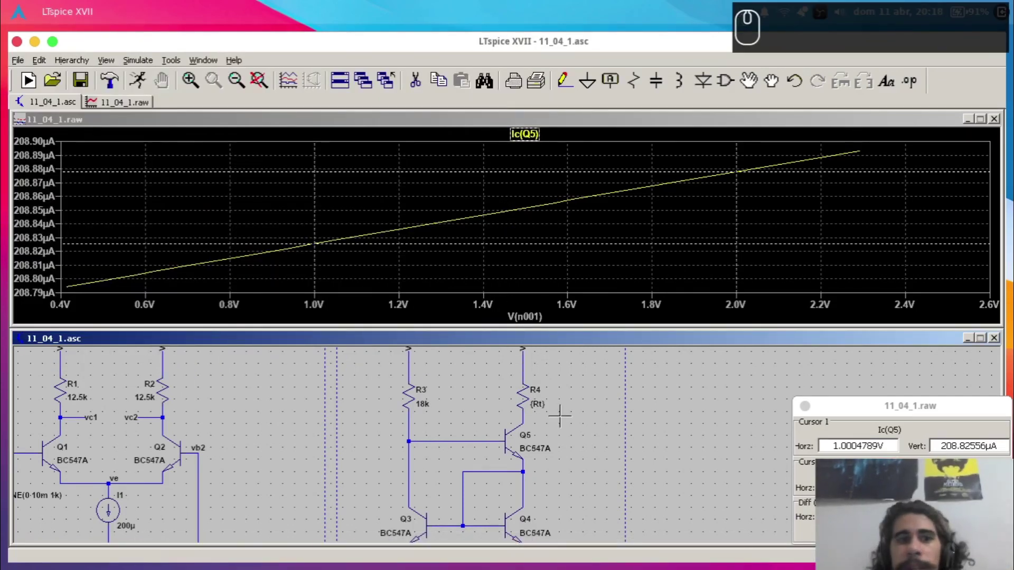
left_click(560, 417)
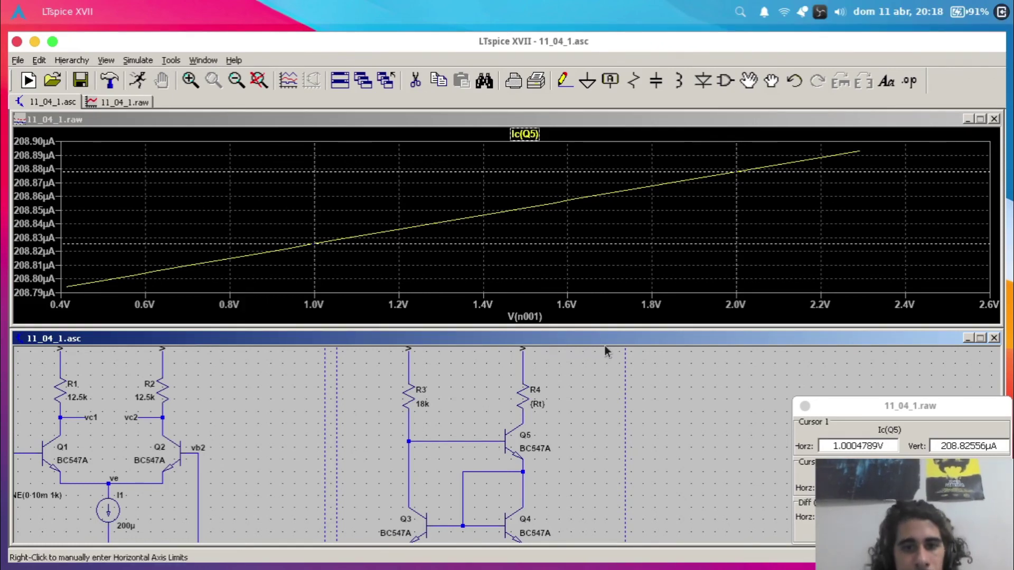
scroll(648, 411, "up", 1)
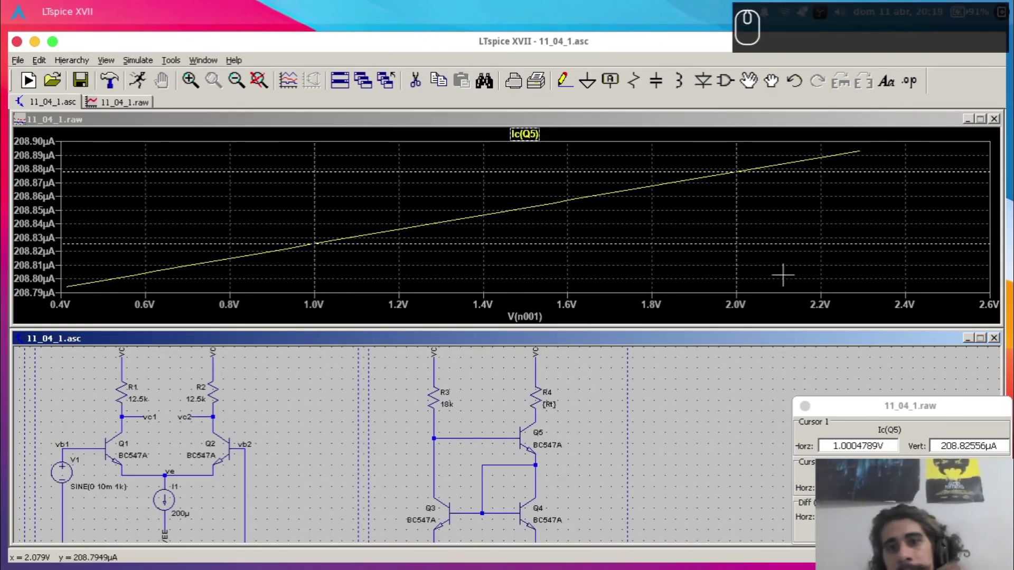
left_click(991, 119)
left_click(991, 118)
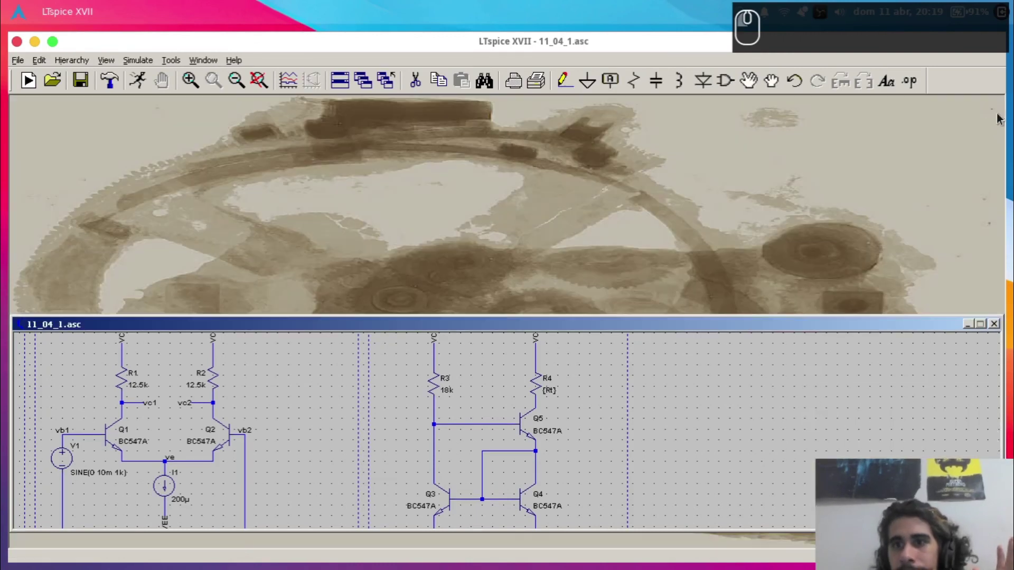
double_click(682, 322)
- Delete resistor R4 along with the VCC label and wire above Q5
key("Delete")
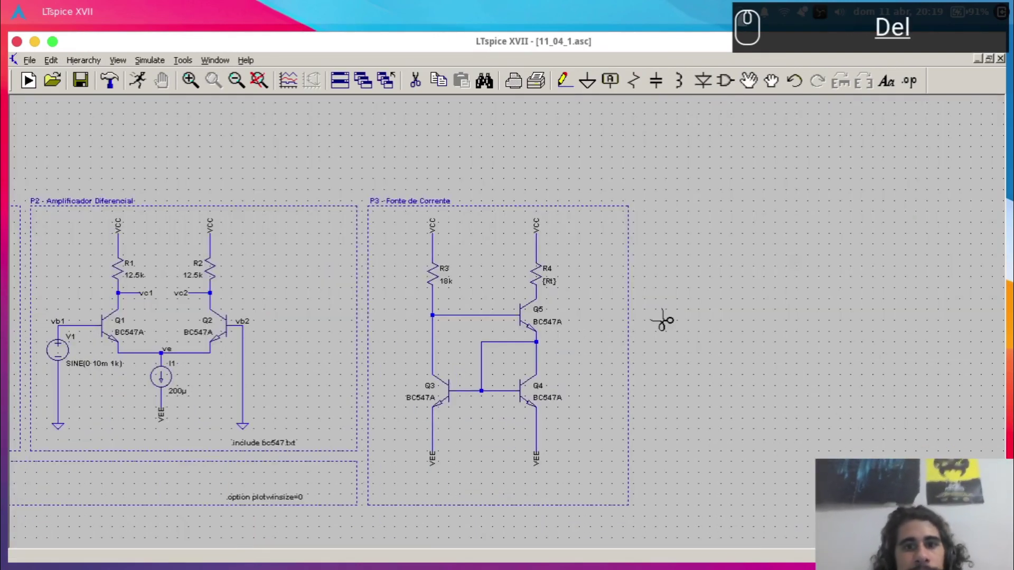
left_click(540, 274)
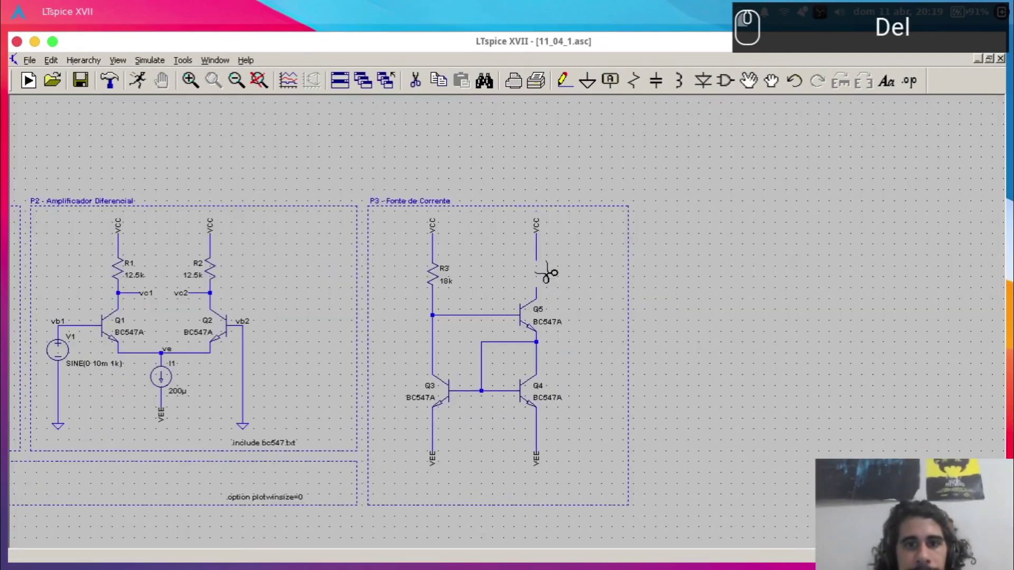
left_click(535, 224)
left_click(538, 251)
key("Escape")
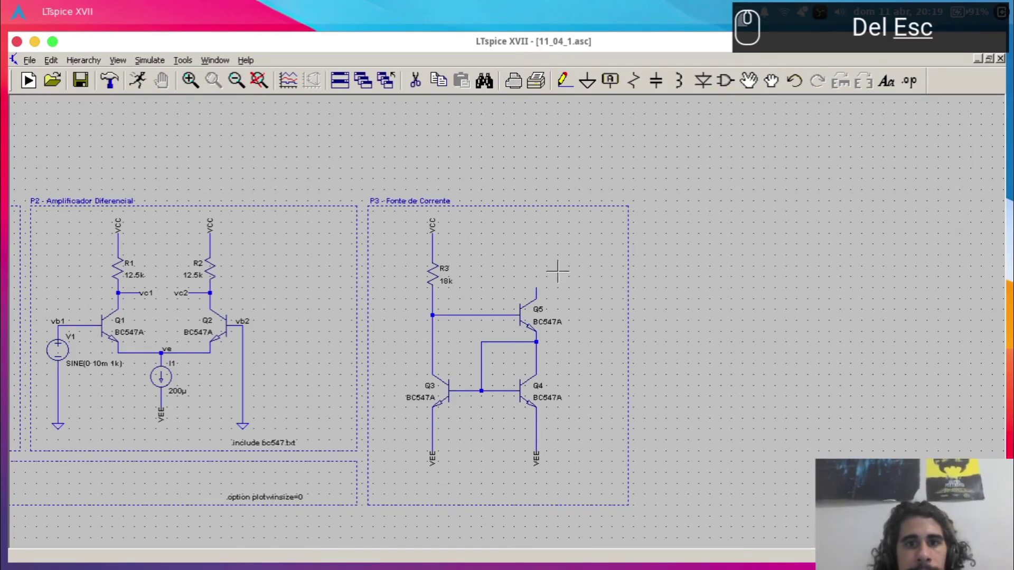
- Place a net label named ve on the collector of Q5
key("space")
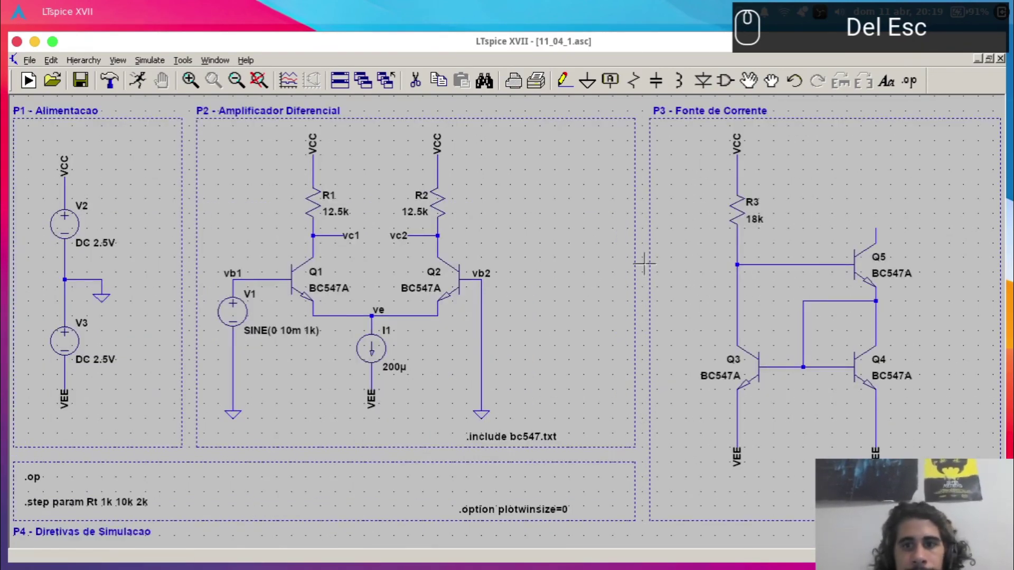
key("F4")
type("ve")
key("Return")
left_click(874, 231)
key("Escape")
- Delete the ideal current source I1 and its VEE label from the differential amplifier
key("Delete")
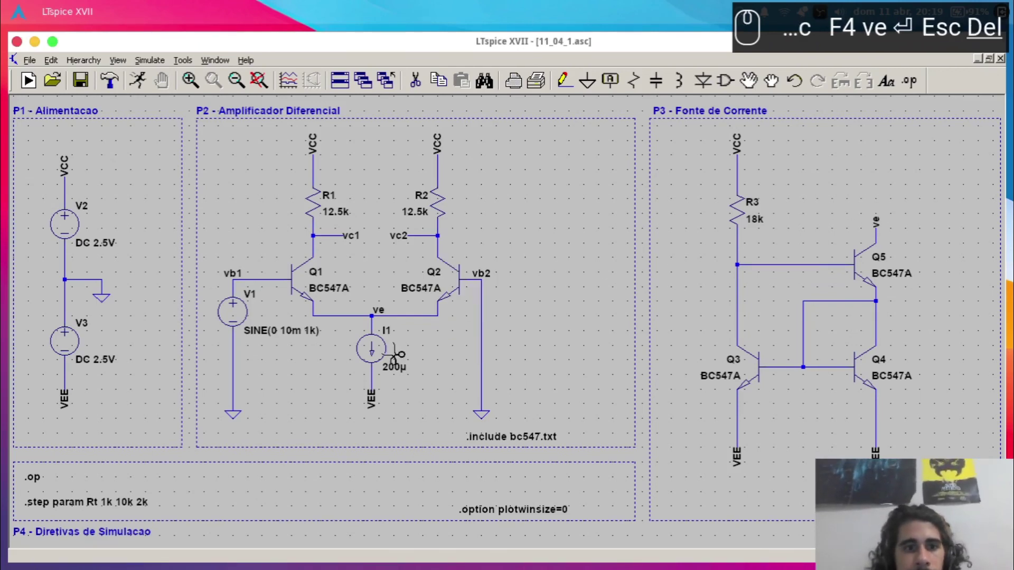
left_click(375, 350)
left_click(372, 393)
key("Escape")
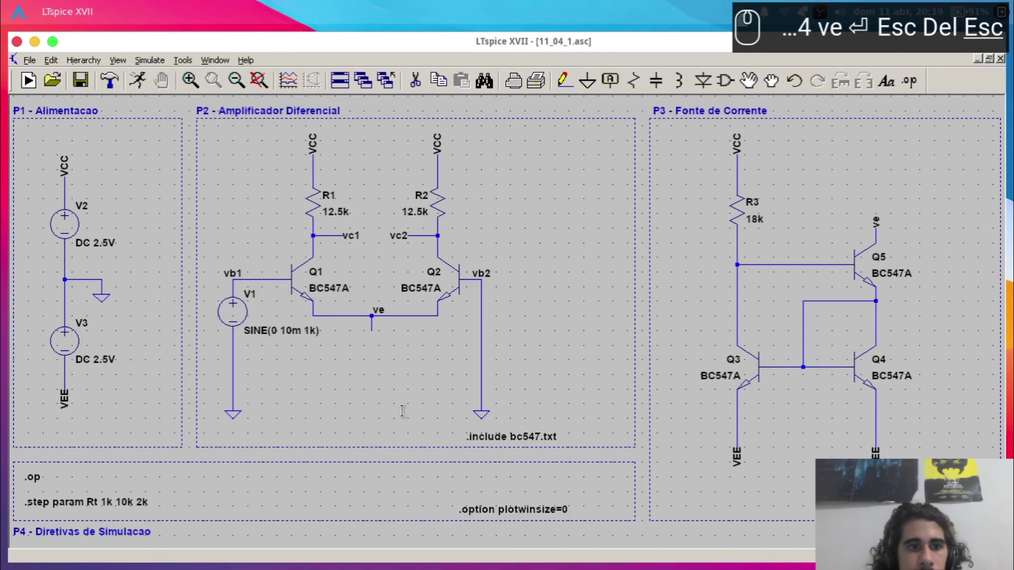
- Comment out the .step param Rt directive with an asterisk
right_click(91, 500)
key("Home")
type("*")
key("Return")
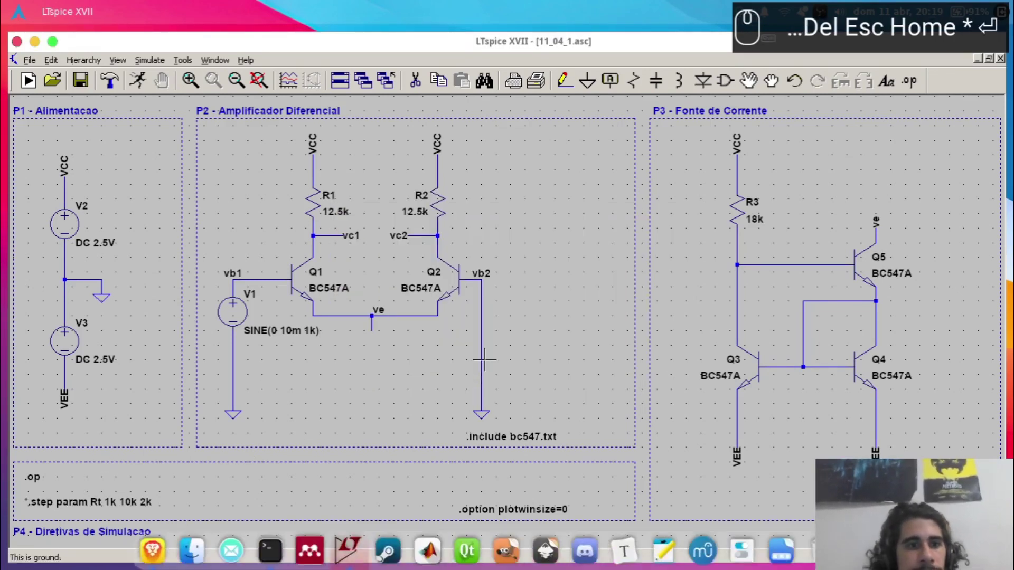
- Replace the .op directive with .tran 5m and save the schematic
right_click(47, 476)
key("Right")
key("shift+Right")
key("shift+Right")
type("tran 5m")
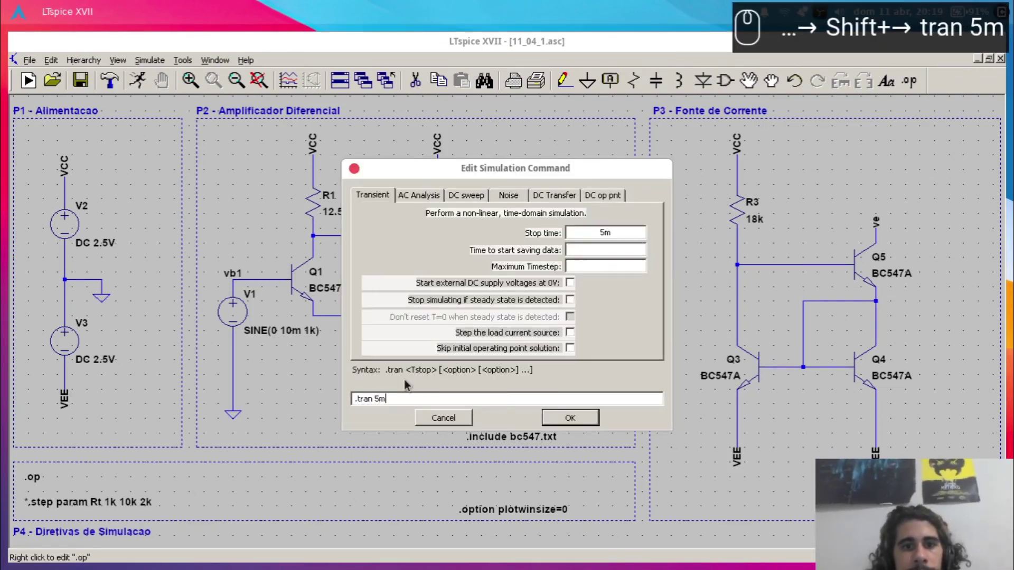
key("Return")
key("ctrl+s")
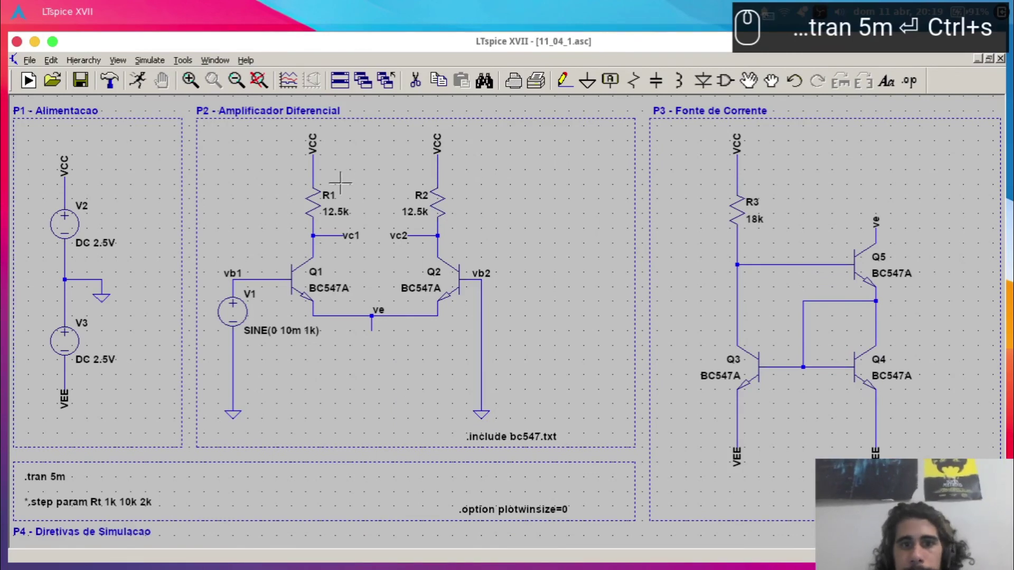
- Run the transient simulation and plot the differential output V(vc2)-V(vc1)
left_click(137, 80)
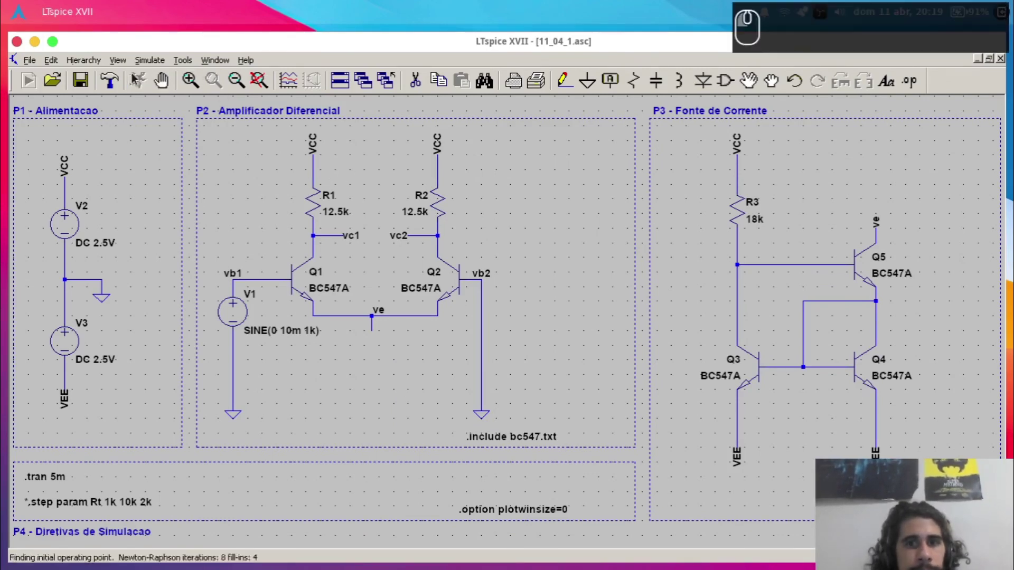
key("ctrl+a")
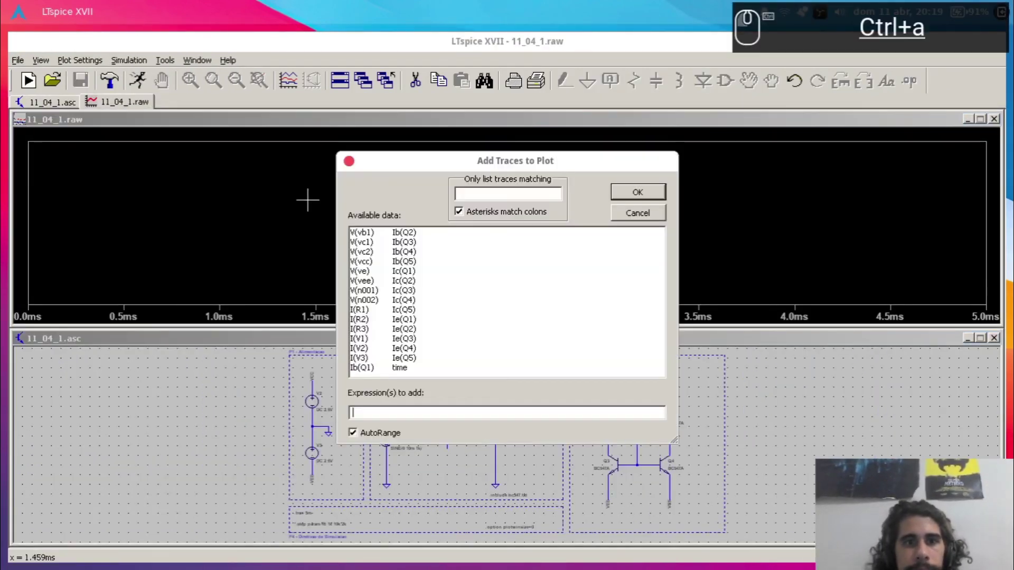
left_click(376, 252)
type("-")
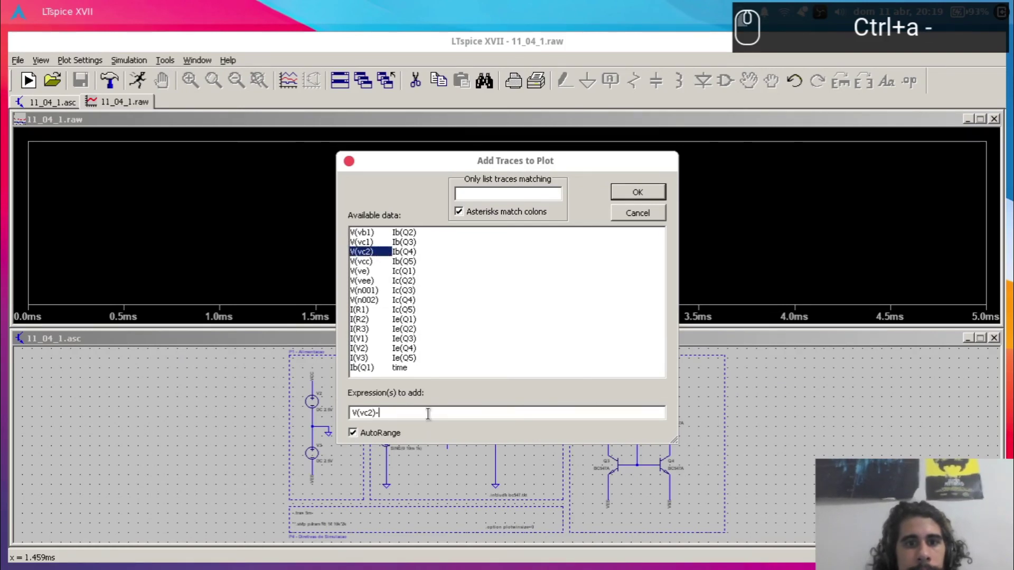
left_click(378, 242)
key("Return")
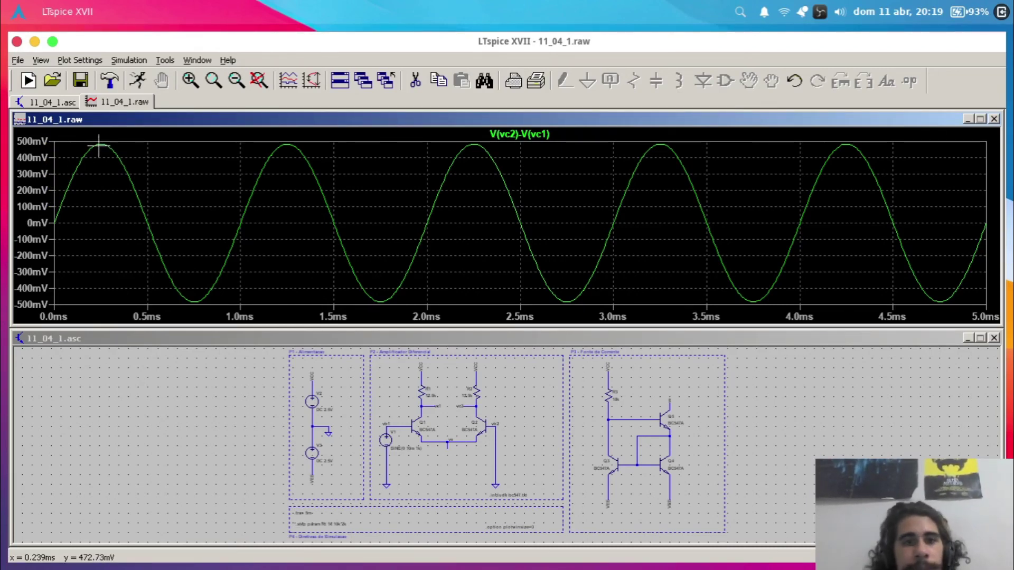
scroll(401, 440, "down", 2)
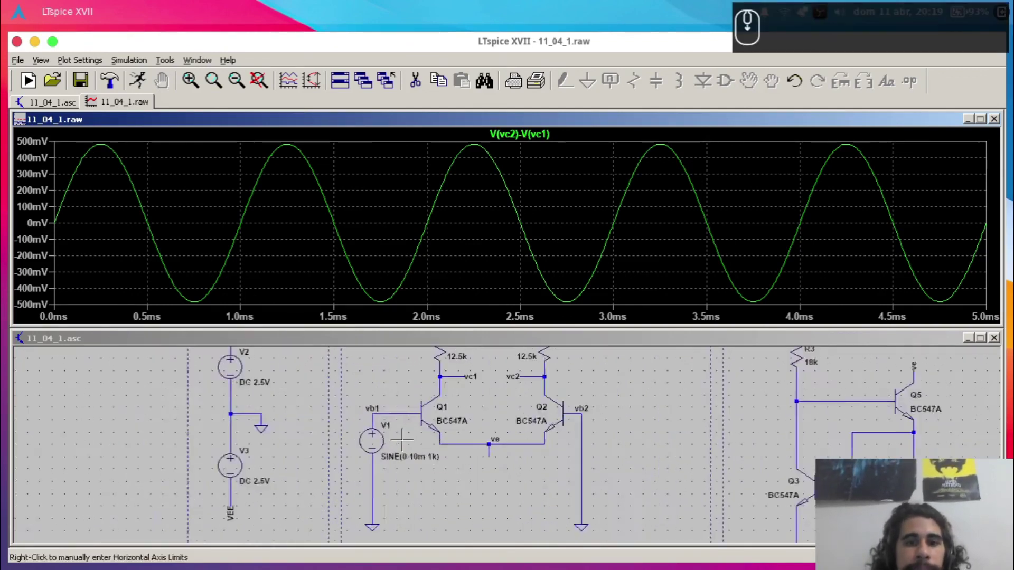
scroll(402, 440, "down", 1)
left_click(416, 430)
key("space")
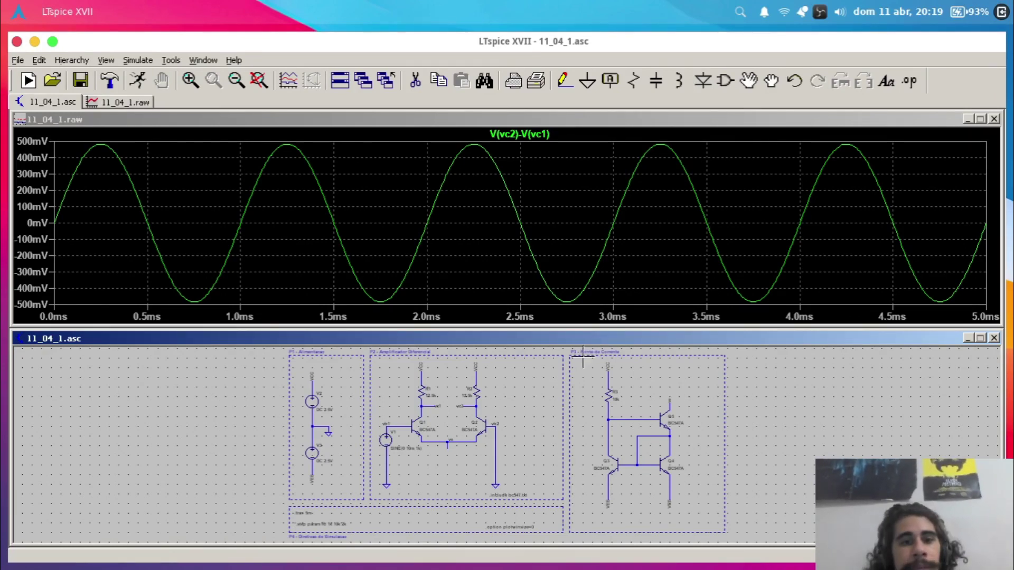
left_click(548, 381)
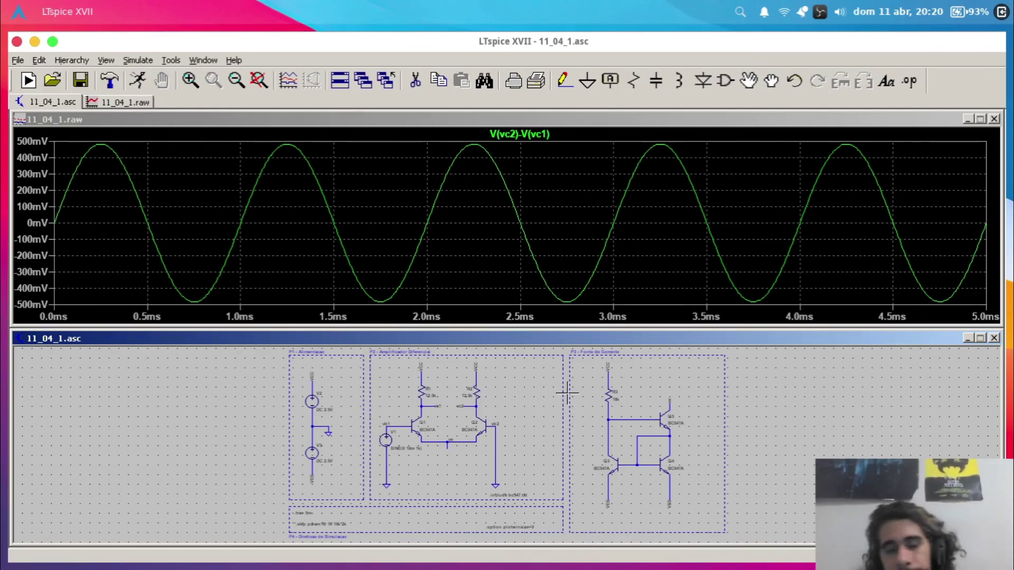
left_click(555, 393)
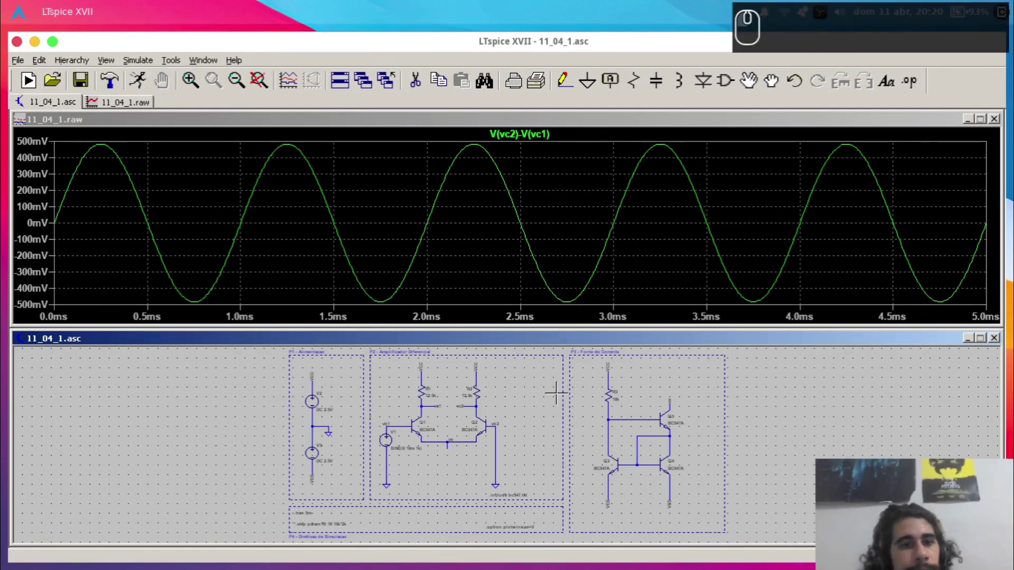